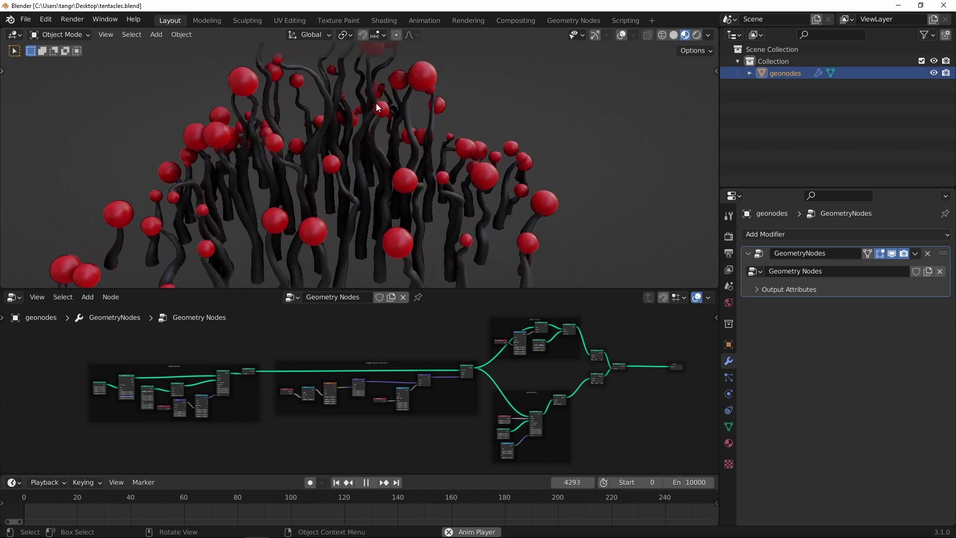
Examine the finished tentacle animation and its complete geometry node tree from different distances and angles
middle_click_drag(301, 368, 407, 362)
middle_click_drag(332, 384, 377, 360, "ctrl")
middle_click_drag(378, 360, 432, 334)
left_click_drag(325, 421, 448, 401)
scroll(494, 202, "down", 1)
scroll(494, 202, "down", 2)
middle_click_drag(494, 202, 411, 181)
scroll(523, 348, "down", 6)
middle_click_drag(491, 369, 265, 403)
scroll(498, 369, "down", 5)
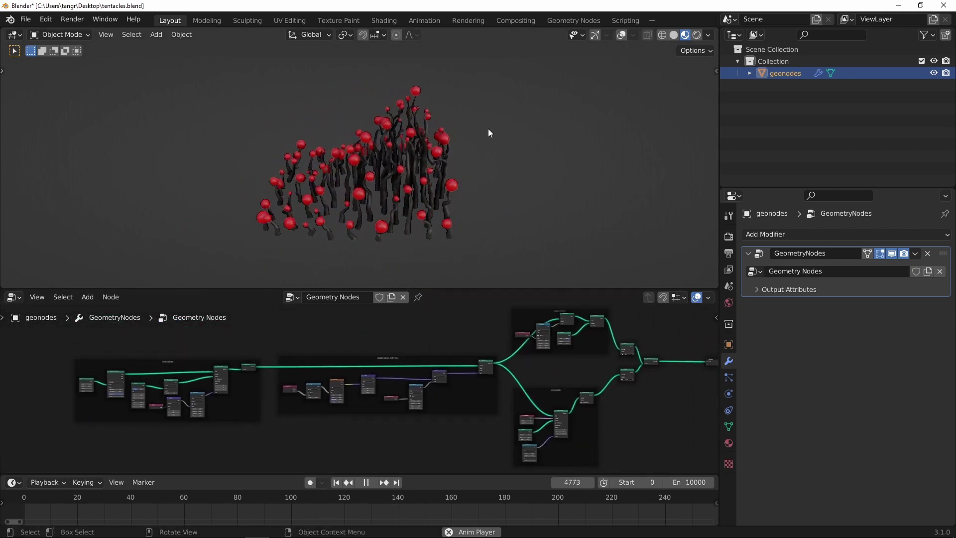
scroll(324, 172, "up", 3)
middle_click_drag(336, 161, 235, 195)
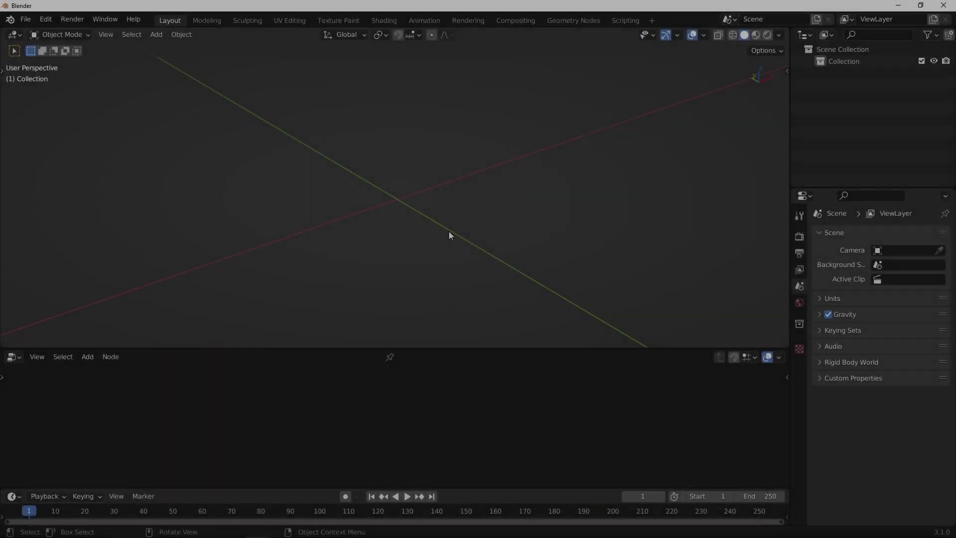
Add a cube mesh to the empty scene and create a new geometry node tree on it
key("shift+a")
mouse_move(449, 232)
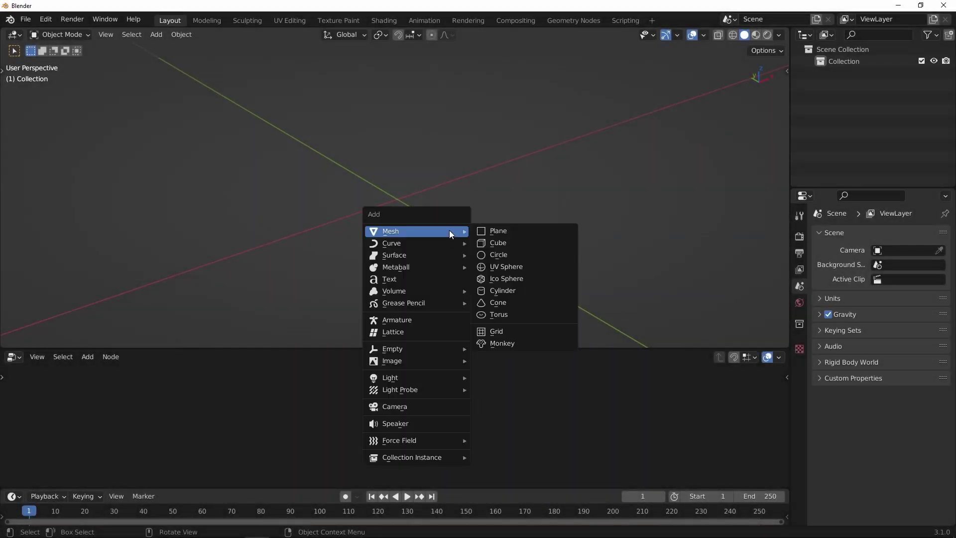
left_click(492, 243)
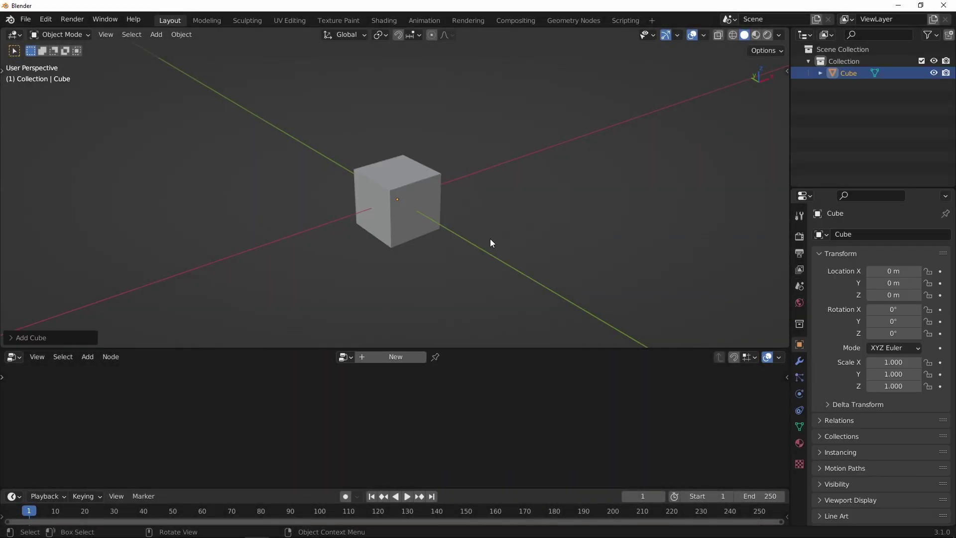
left_click(401, 356)
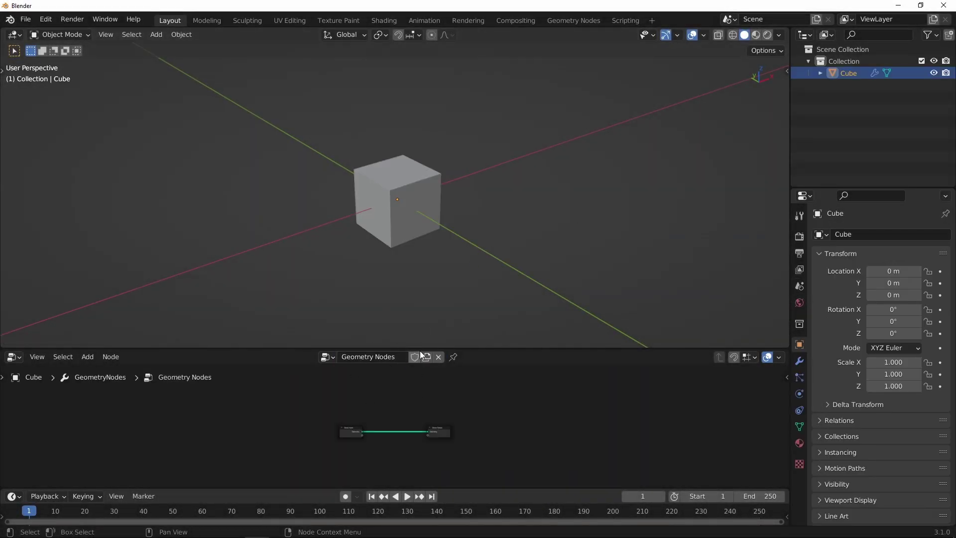
Enlarge the node editor and delete the Group Input node from the tree
left_click_drag(420, 347, 420, 308)
middle_click_drag(367, 426, 417, 337, "ctrl")
key("x")
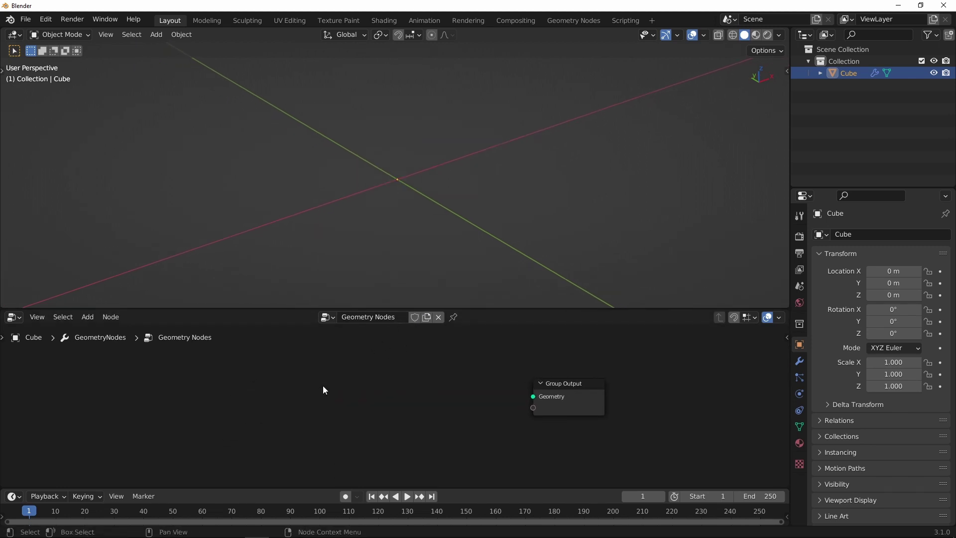
Add a Grid mesh primitive node and connect its Mesh output to the Group Output's Geometry
key("shift+a")
mouse_move(323, 387)
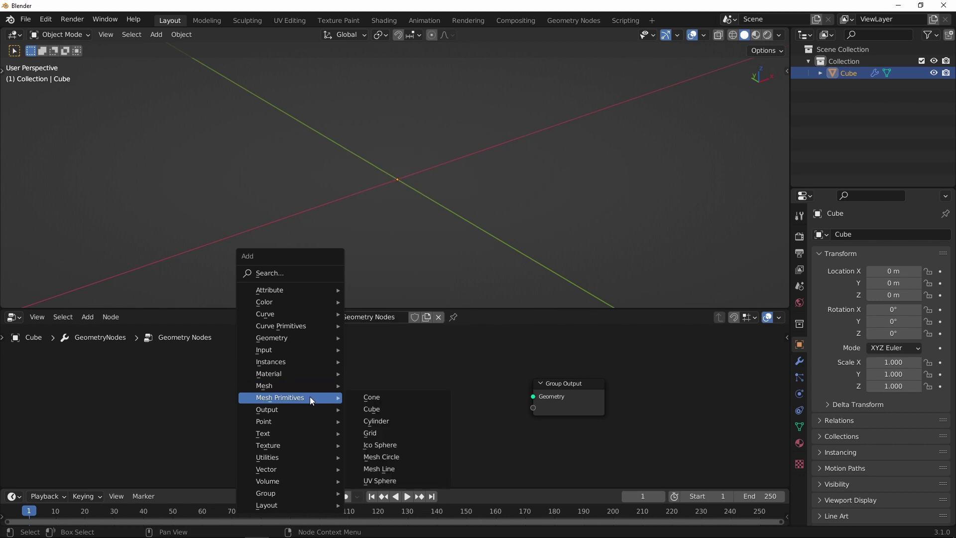
left_click(380, 433)
left_click(288, 370)
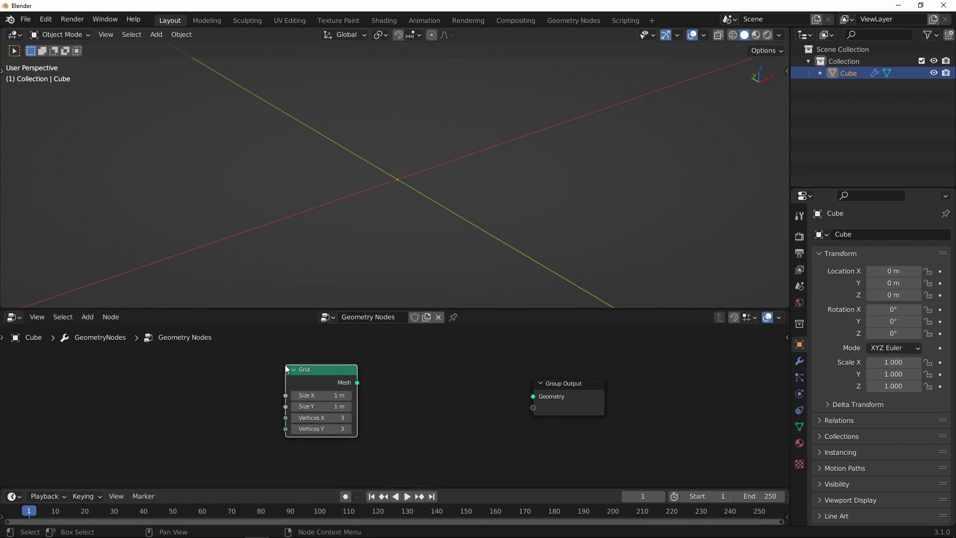
left_click_drag(358, 382, 533, 396)
Set both Size X and Size Y of the Grid node to 6 m
middle_click_drag(401, 175, 380, 123, "shift")
scroll(417, 180, "up", 5)
left_click_drag(342, 395, 345, 407)
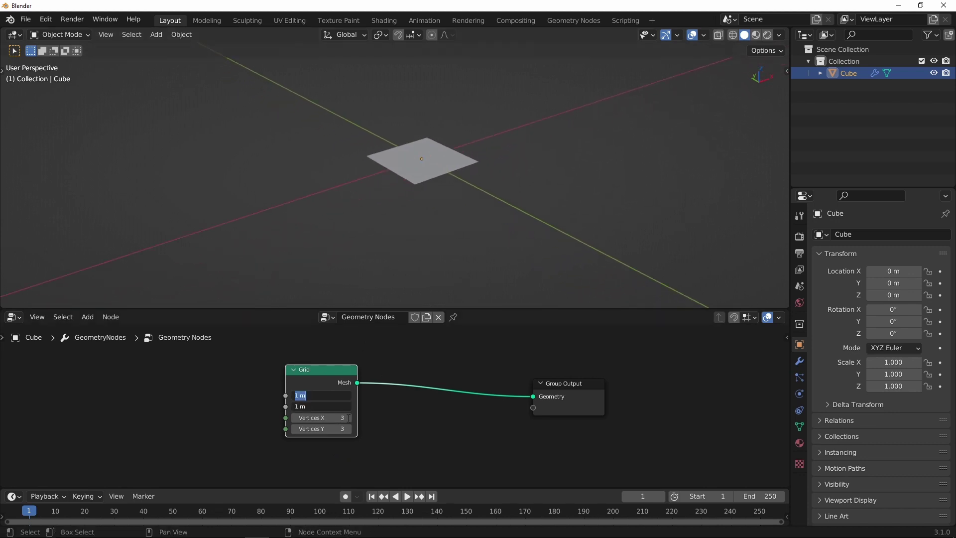
type("6")
key("Return")
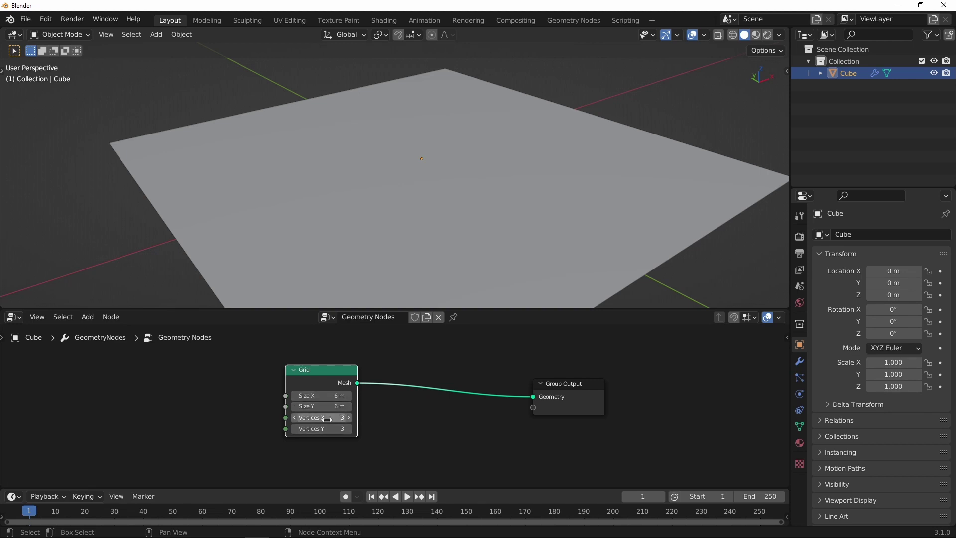
Space the two nodes apart and insert a Distribute Points on Faces node between Grid and Group Output
scroll(441, 222, "down", 4)
middle_click_drag(426, 234, 453, 241)
left_click_drag(572, 382, 629, 391)
scroll(393, 406, "down", 4)
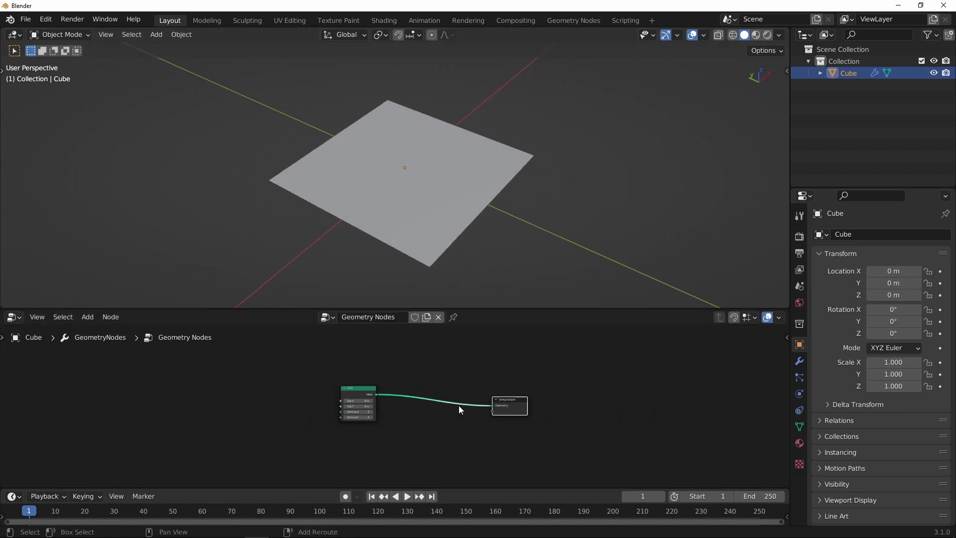
left_click_drag(331, 391, 312, 386)
key("shift+a")
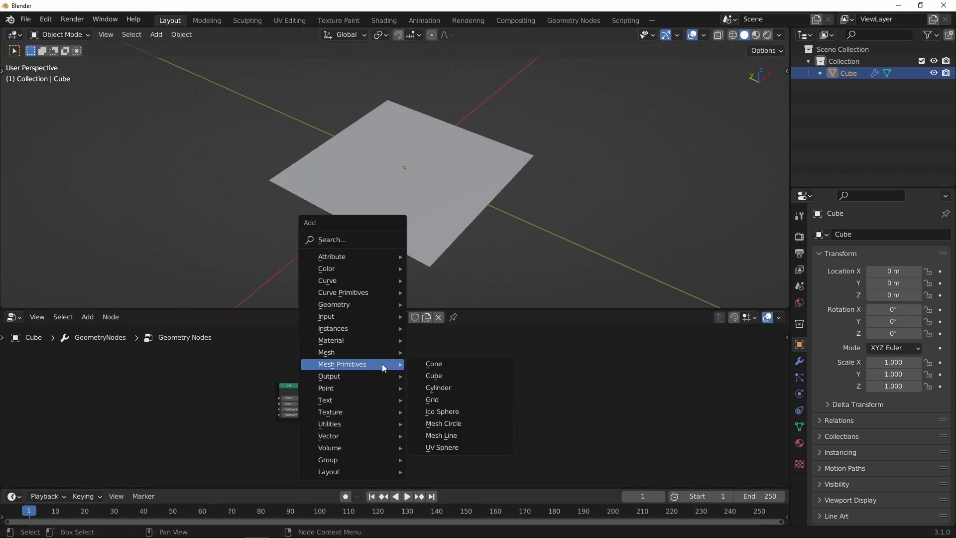
mouse_move(352, 388)
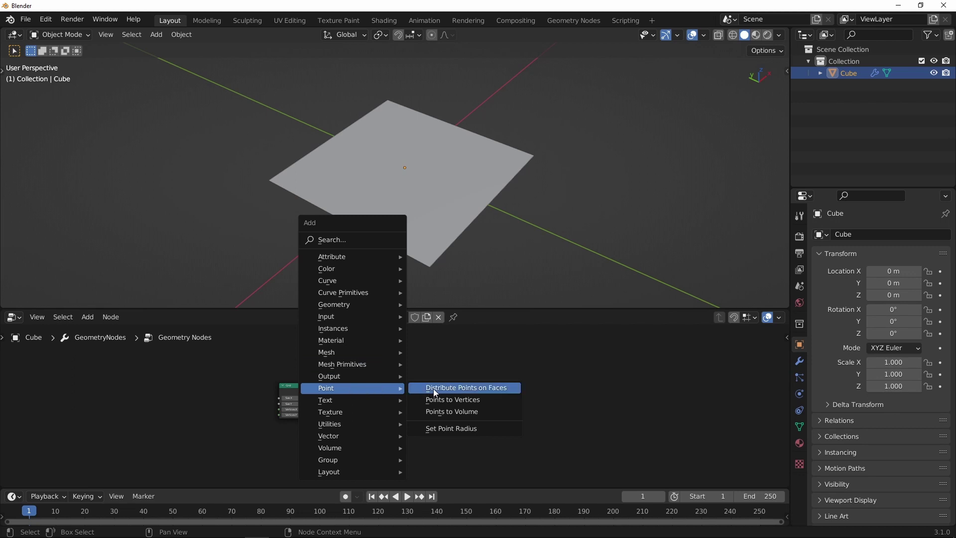
left_click(447, 388)
left_click(379, 377)
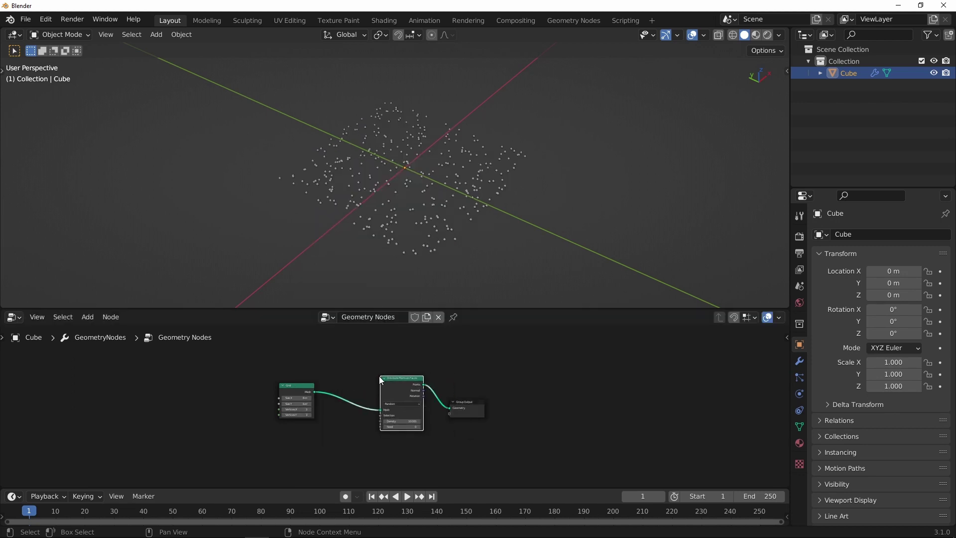
Switch Distribute Points on Faces to Poisson Disk and set Distance Min to 0.81 m
scroll(424, 209, "up", 3)
scroll(394, 401, "up", 5)
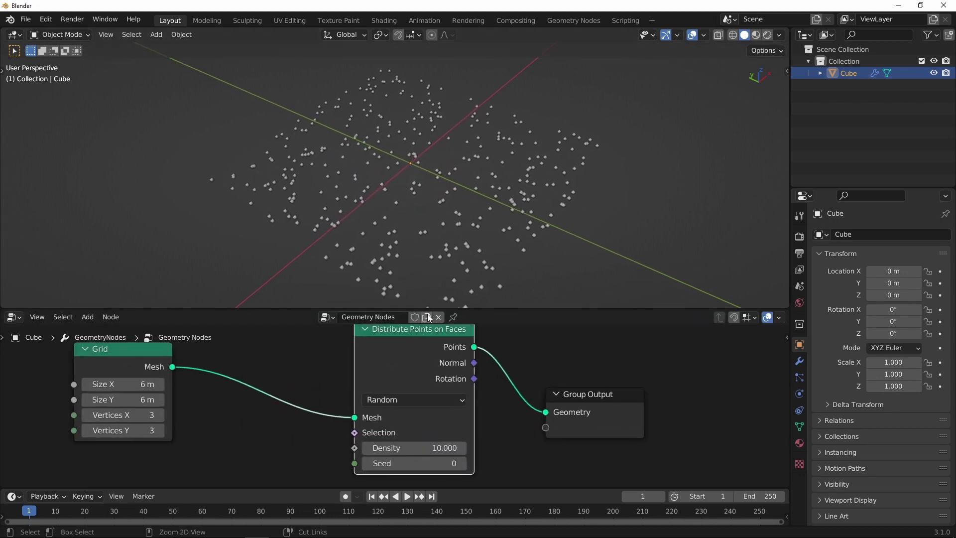
left_click(431, 400)
left_click(421, 434)
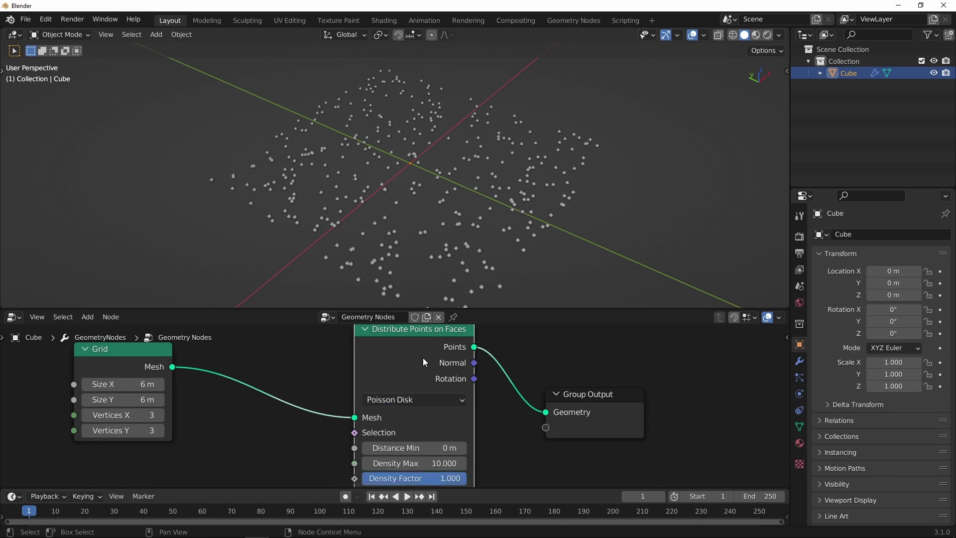
scroll(443, 412, "down", 2)
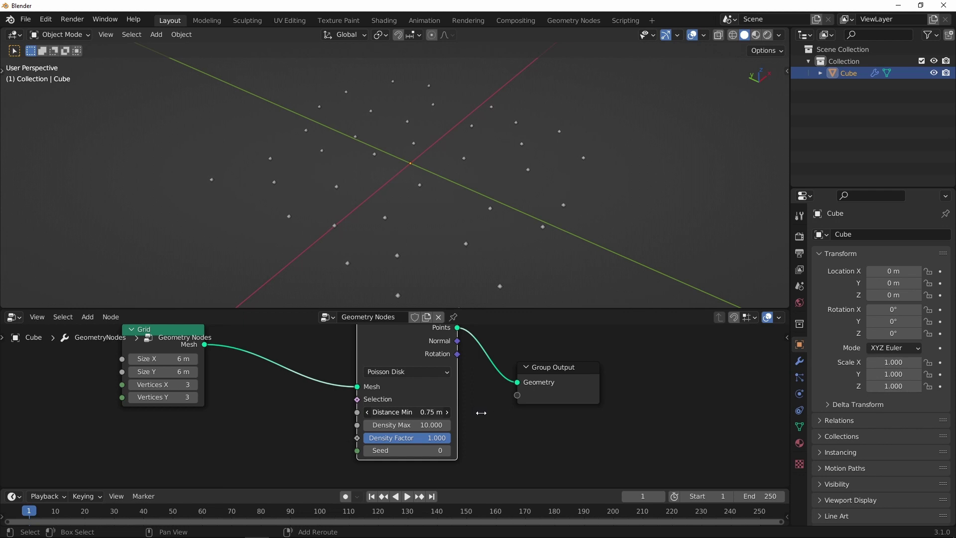
left_click_drag(483, 413, 486, 415)
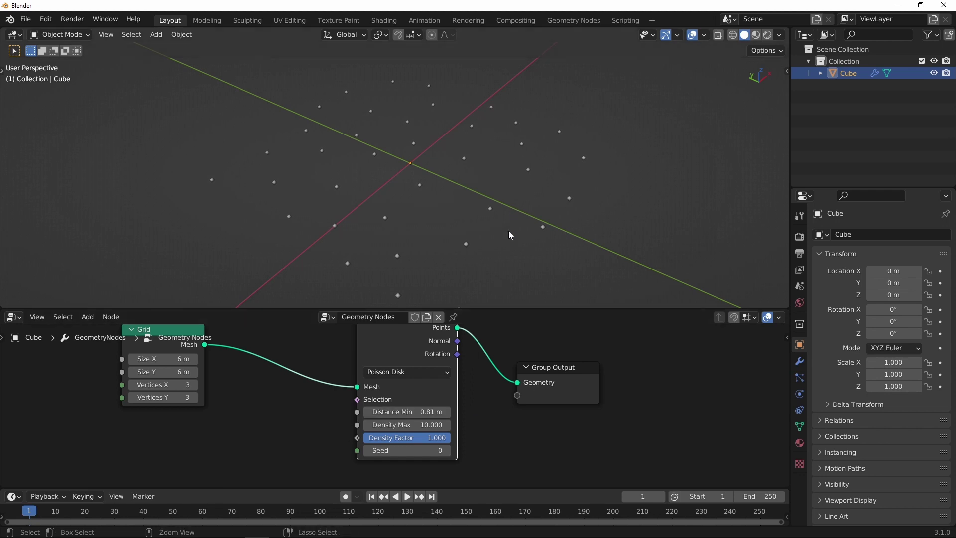
Insert an Instance on Points node between Distribute Points on Faces and Group Output, moving Group Output farther along to make room
scroll(447, 415, "down", 4)
left_click_drag(473, 383, 567, 385)
key("Home")
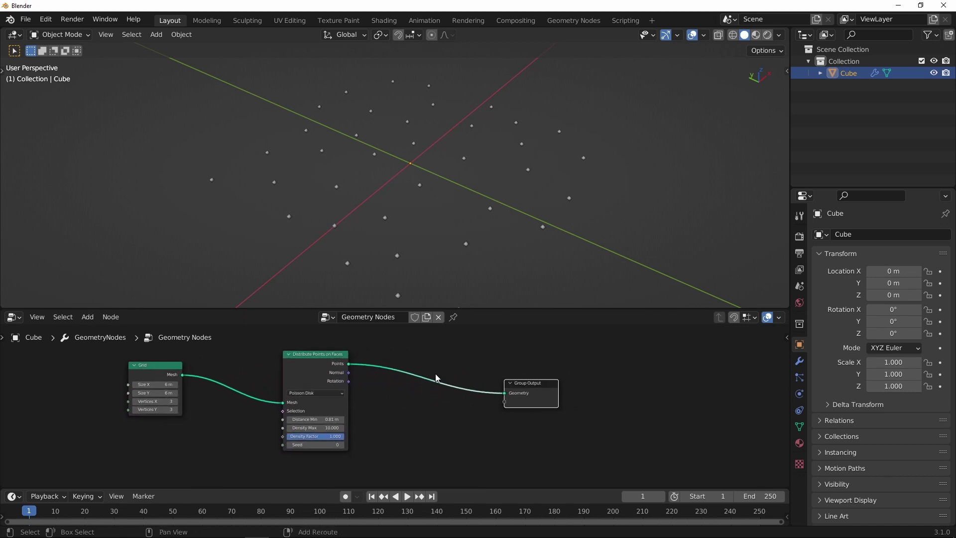
middle_click_drag(476, 197, 473, 226)
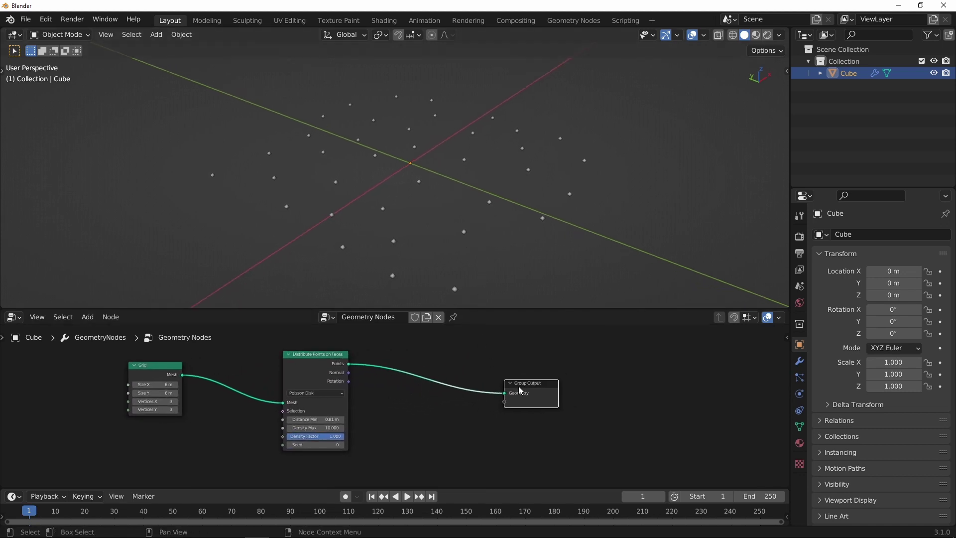
left_click_drag(519, 387, 544, 379)
key("shift+a")
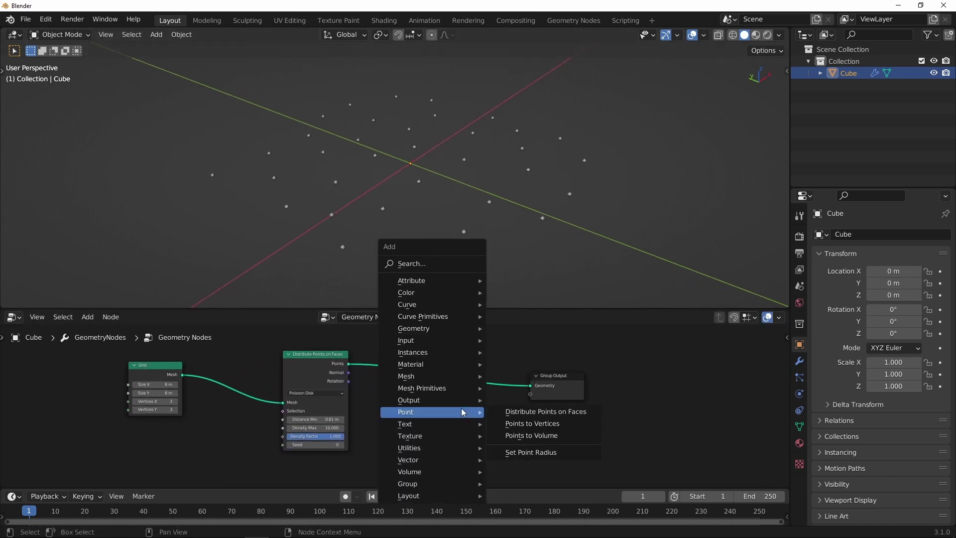
mouse_move(432, 352)
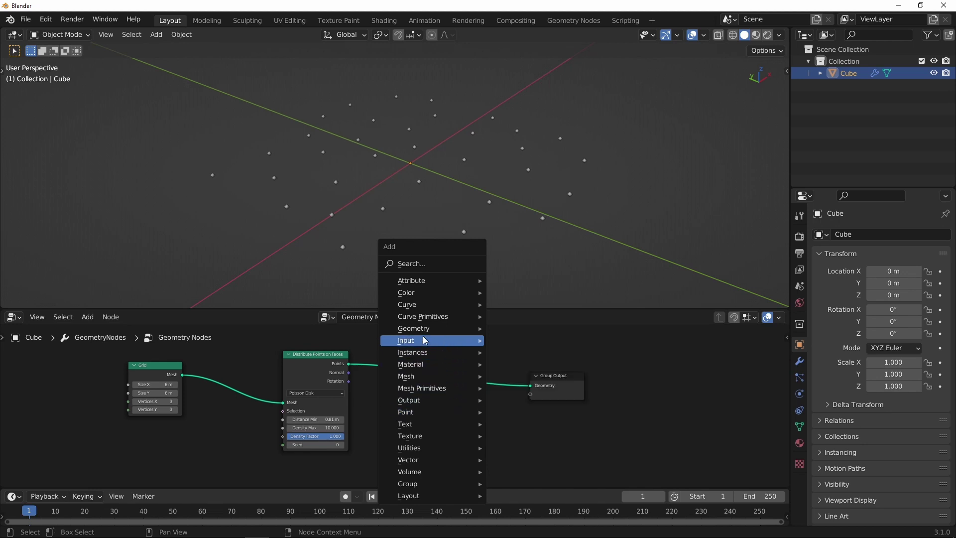
mouse_move(423, 308)
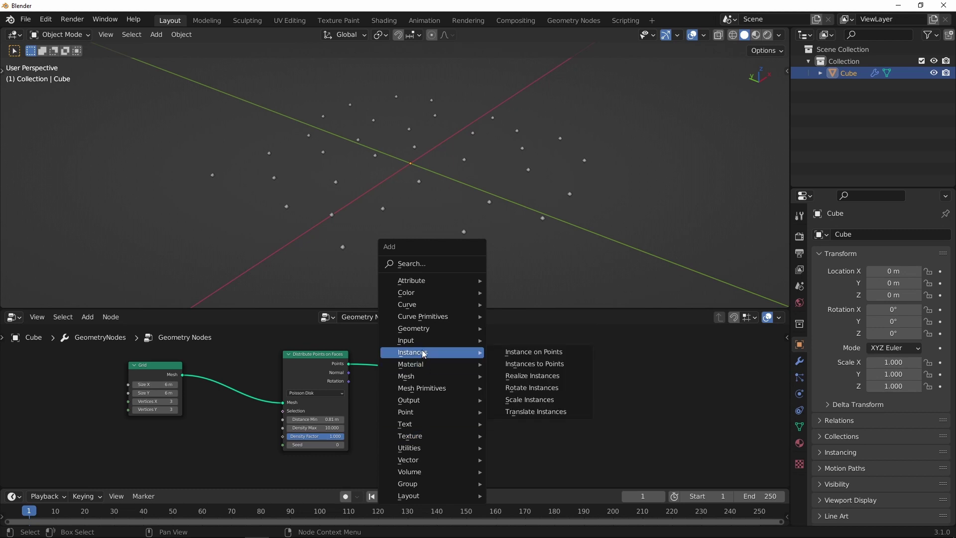
left_click(528, 353)
left_click(454, 348)
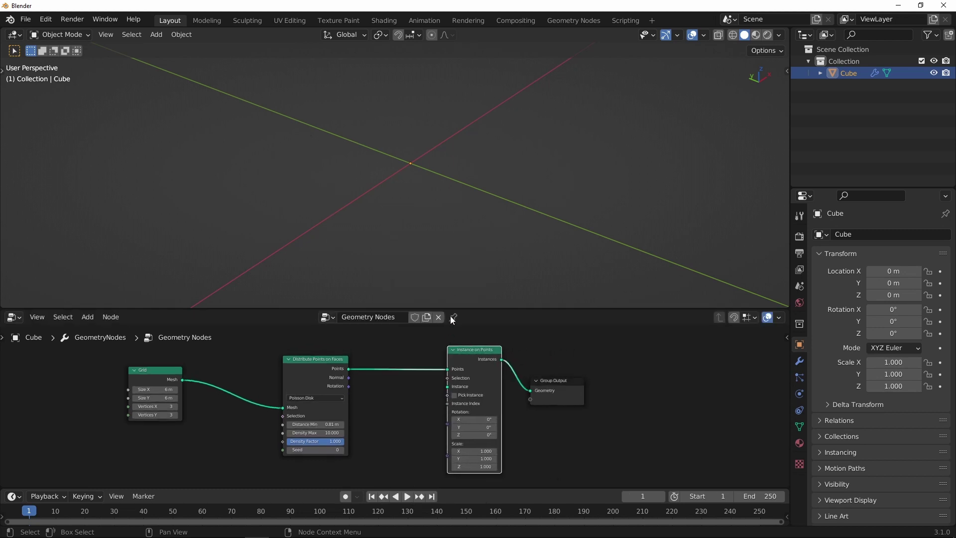
left_click_drag(550, 389, 625, 380)
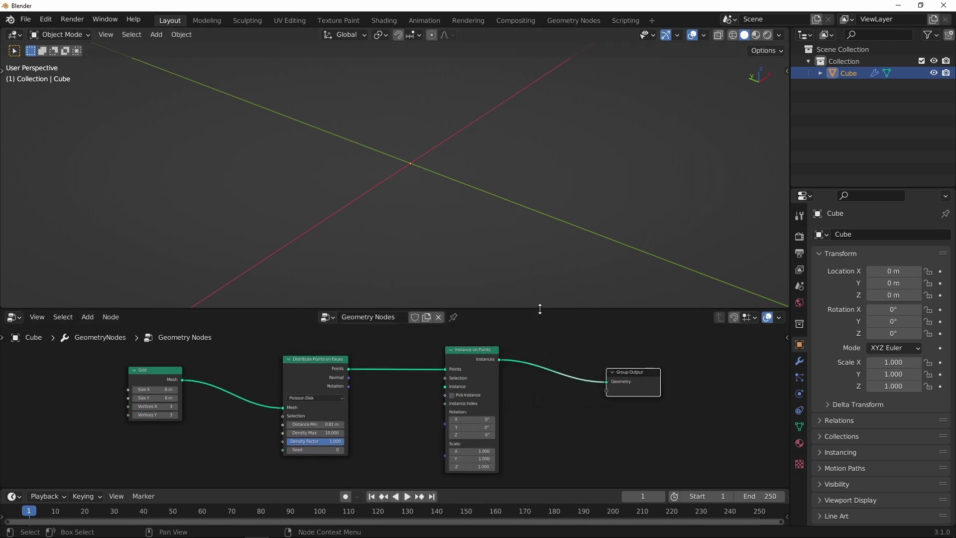
Enlarge the node editor and add a Curve Line node below the link between Distribute Points on Faces and Instance on Points
left_click_drag(540, 309, 541, 231)
scroll(413, 384, "up", 2)
key("shift+a")
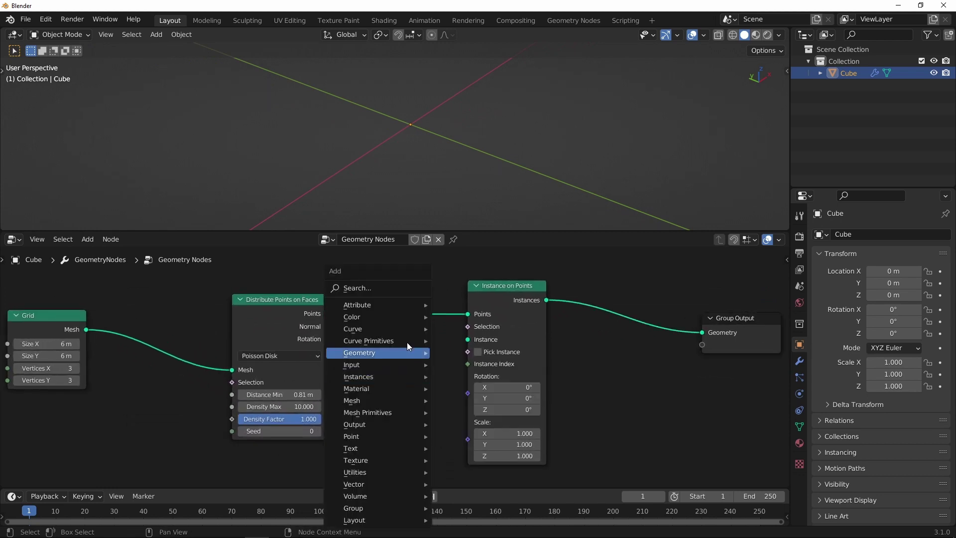
mouse_move(390, 343)
left_click(466, 377)
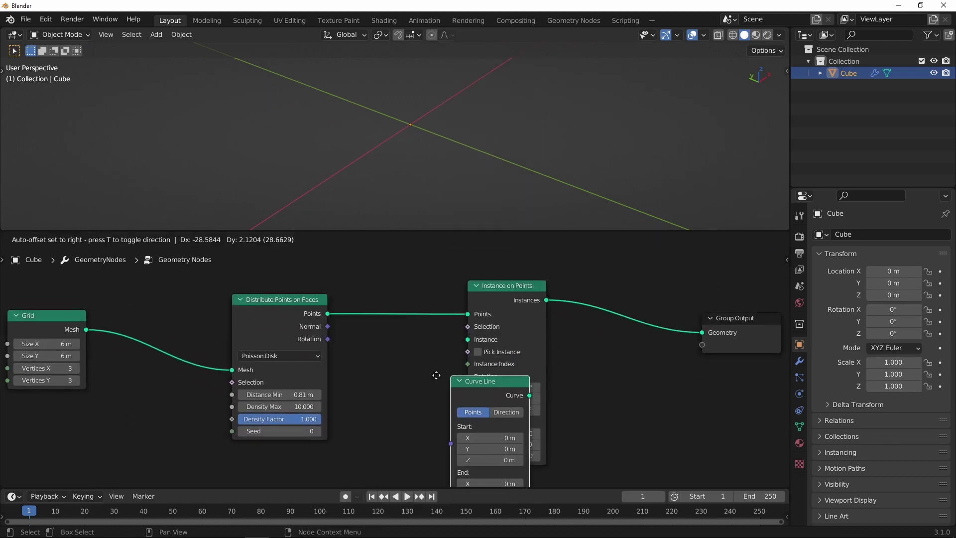
left_click(382, 363)
Shift Instance on Points away from Curve Line and connect the Curve output to its Instance input
scroll(383, 363, "down", 2)
left_click_drag(496, 311, 542, 310)
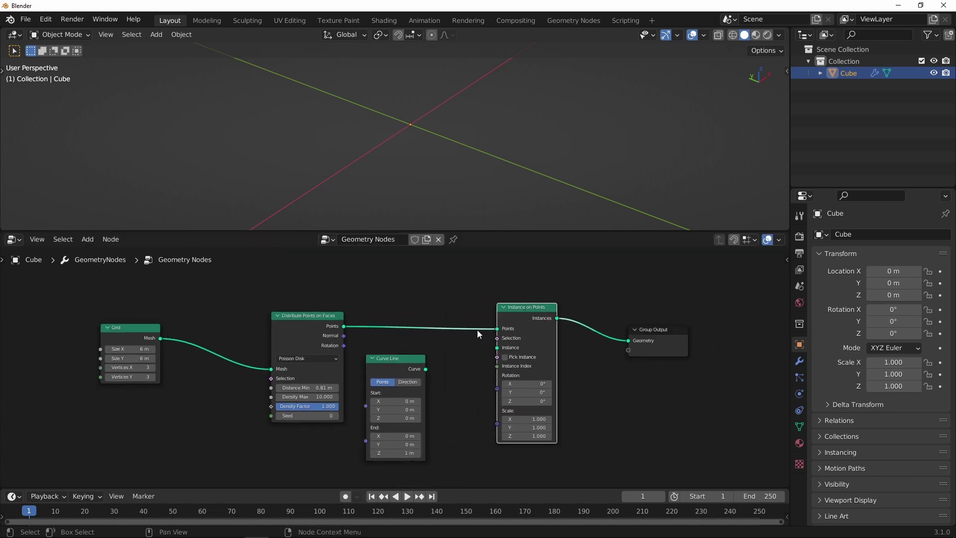
scroll(428, 366, "up", 1)
left_click_drag(433, 369, 522, 343)
middle_click_drag(509, 151, 405, 144)
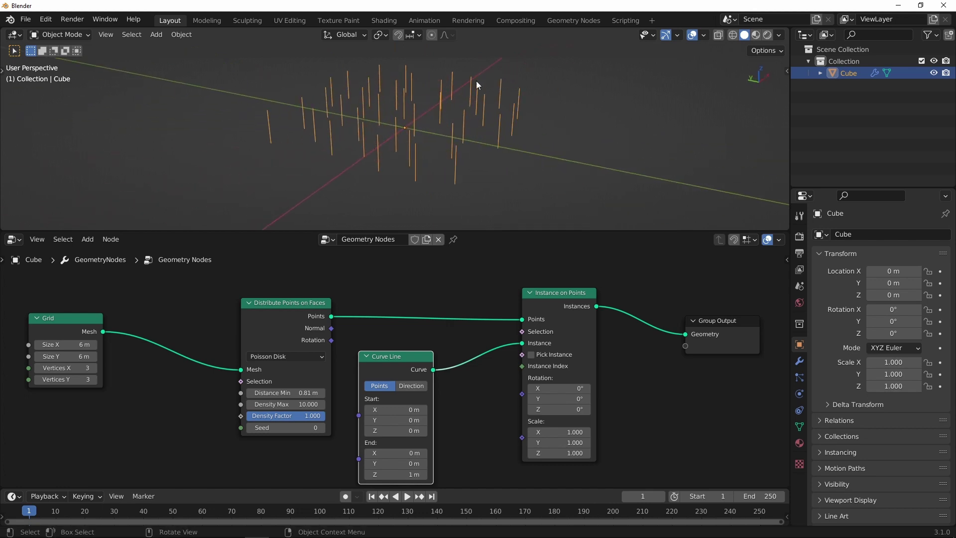
Set the Curve Line's End Z to 2 m and shift the node slightly closer to Instance on Points
middle_click_drag(435, 335, 416, 313)
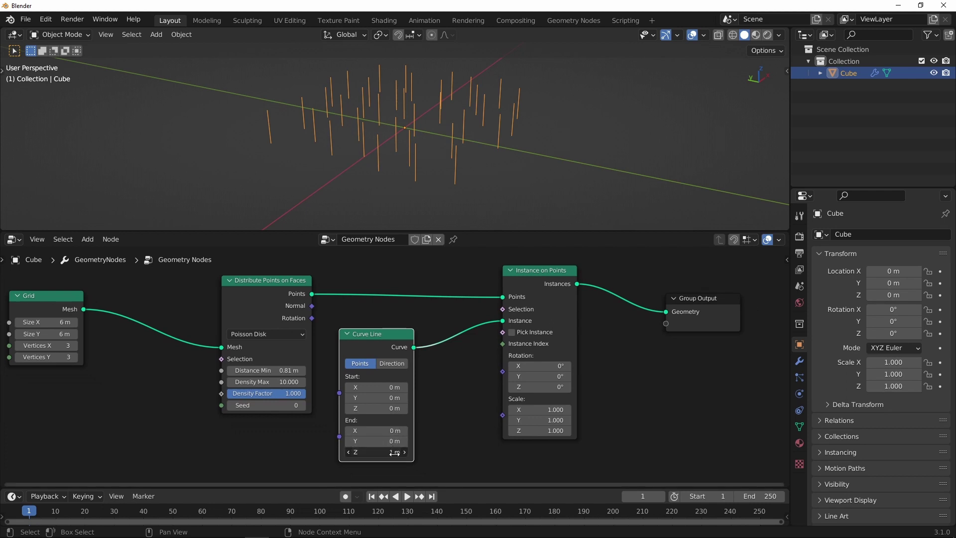
key("Return")
mouse_move(449, 164)
middle_mouse_down()
mouse_move(449, 135)
mouse_move(452, 167)
mouse_move(374, 160)
mouse_move(545, 189)
mouse_move(491, 169)
mouse_move(512, 152)
mouse_move(428, 132)
mouse_move(478, 144)
mouse_move(465, 133)
mouse_move(393, 141)
mouse_move(466, 161)
middle_mouse_up()
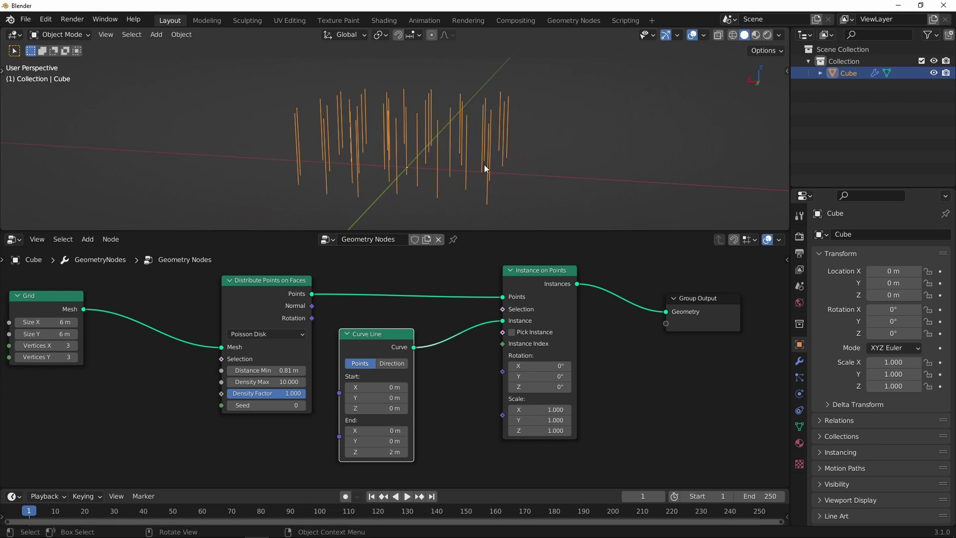
mouse_move(382, 331)
left_mouse_down()
mouse_move(403, 336)
mouse_move(391, 336)
left_mouse_up()
middle_click_drag(494, 147, 438, 210, "ctrl")
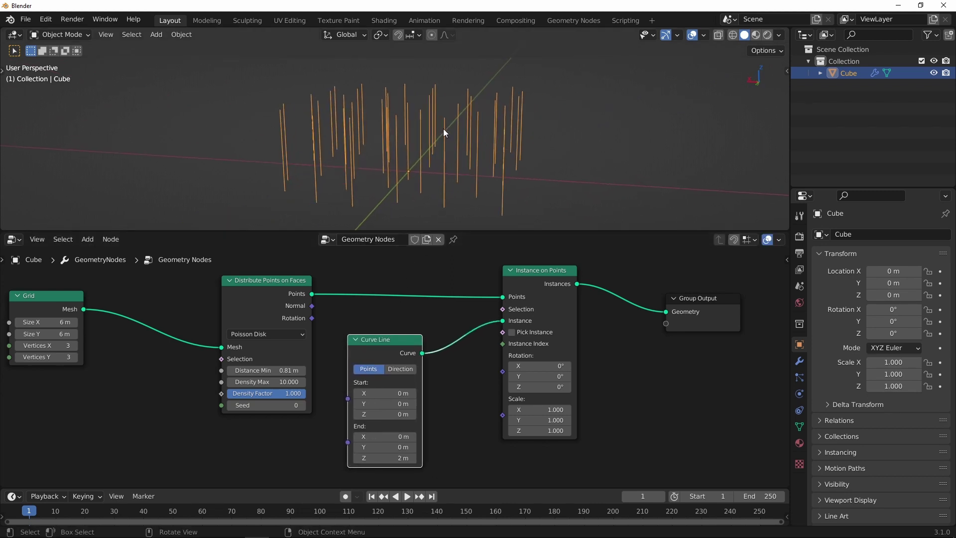
Move Group Output farther away and insert a Resample Curve node with Count 50 between Curve Line and Instance on Points
middle_click_drag(410, 378, 405, 434, "ctrl")
left_click_drag(521, 344, 566, 346)
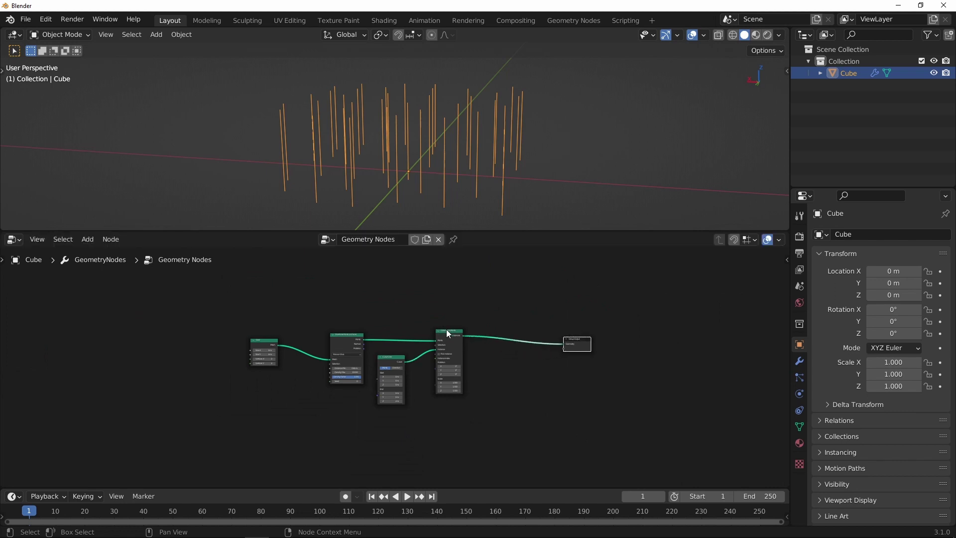
scroll(480, 333, "up", 3)
key("shift+a")
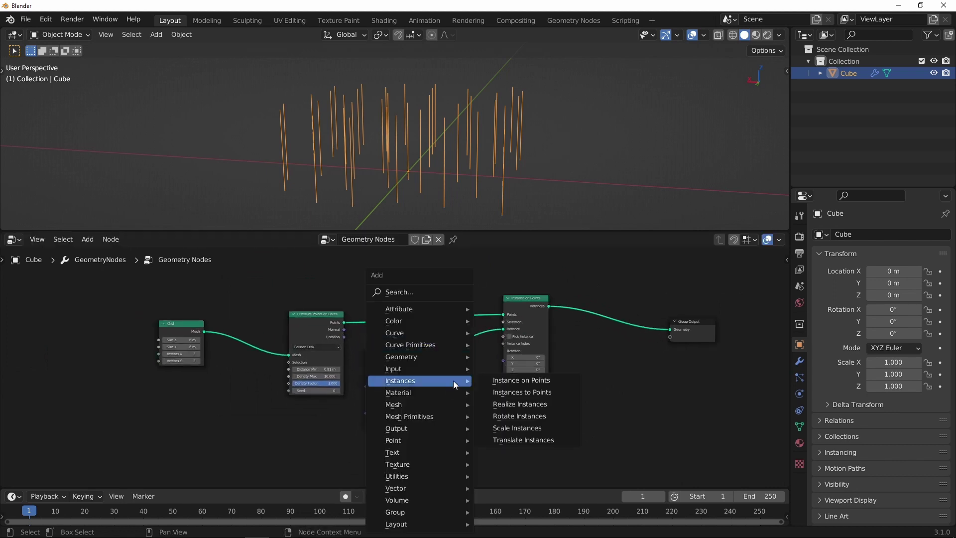
mouse_move(431, 333)
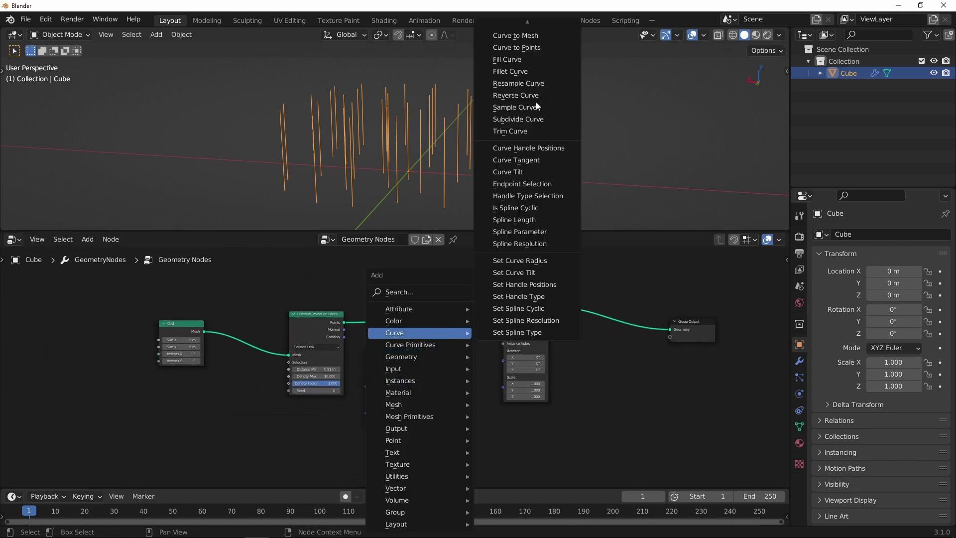
left_click(528, 83)
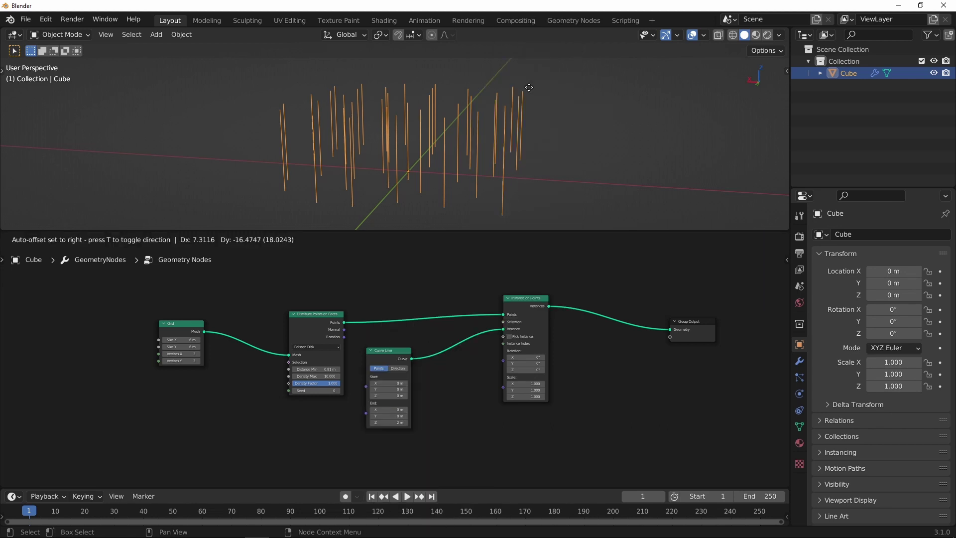
left_click(447, 331)
scroll(491, 359, "up", 3)
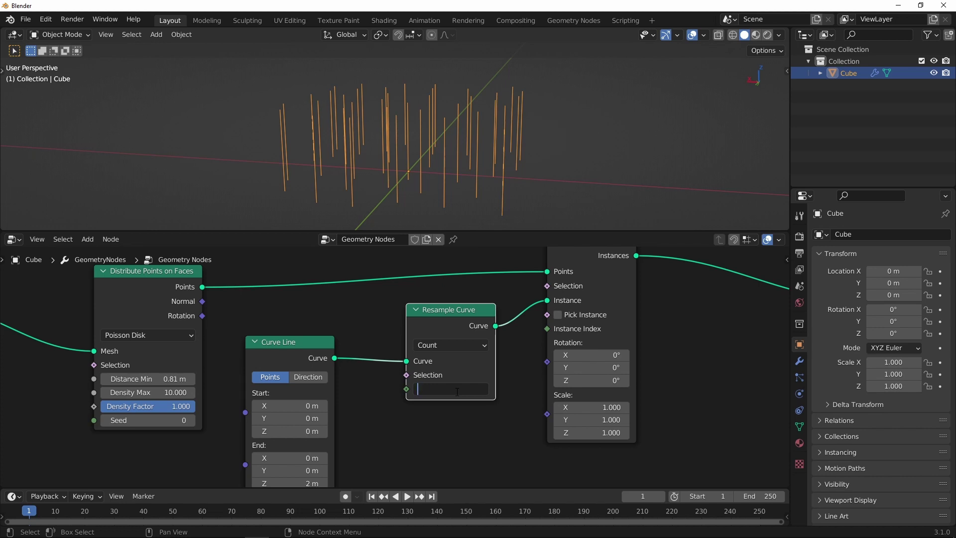
scroll(545, 405, "down", 3)
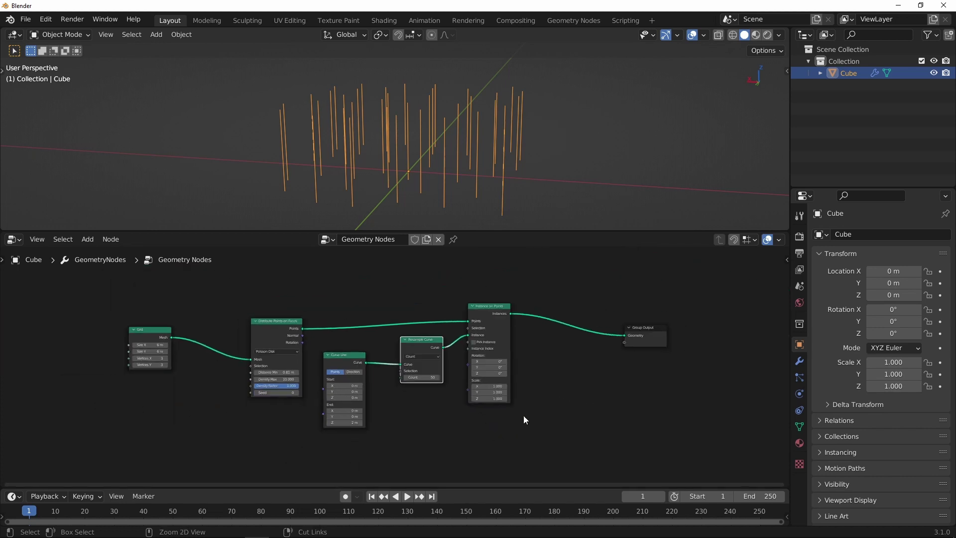
Insert a Realize Instances node between Instance on Points and Group Output, moving Group Output farther along to make room
left_click_drag(530, 332, 602, 334)
scroll(553, 335, "up", 2)
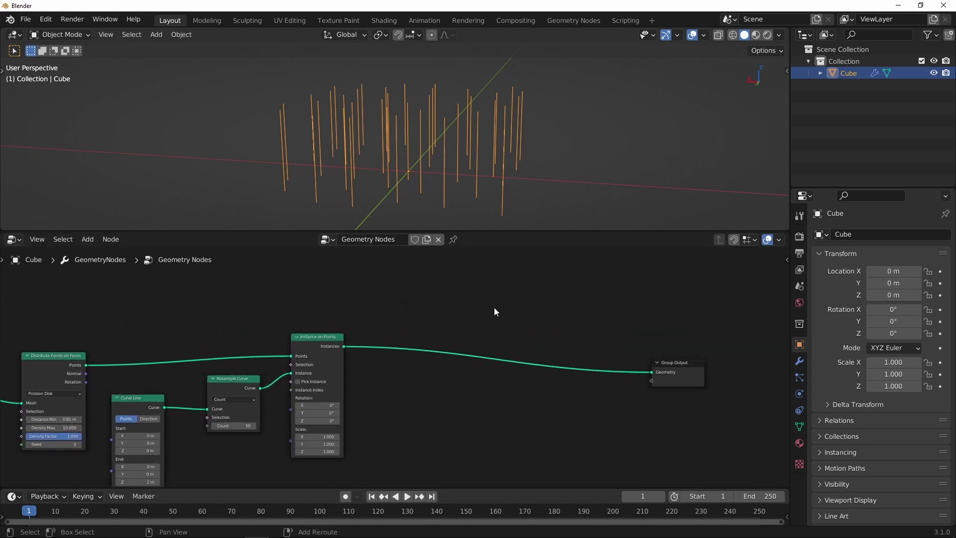
key("shift+a")
mouse_move(464, 354)
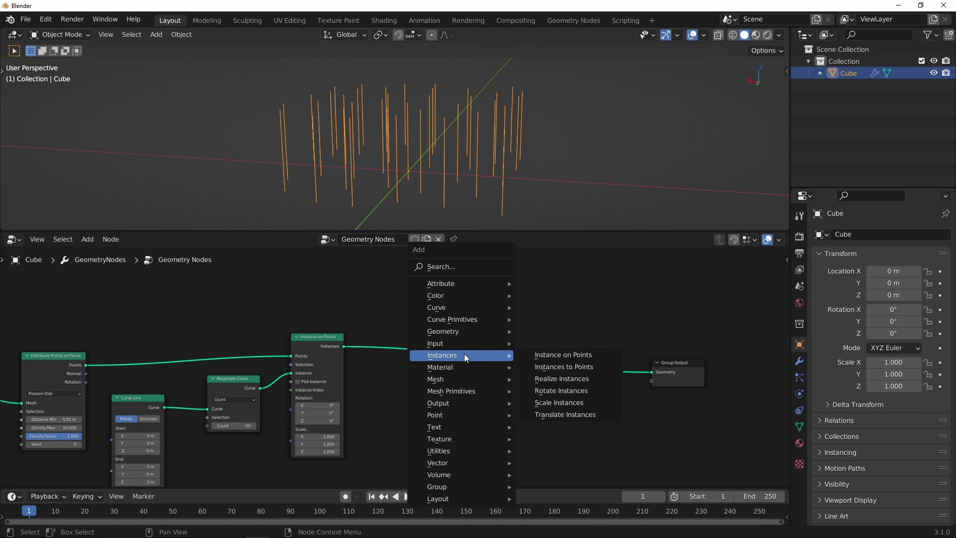
left_click(555, 379)
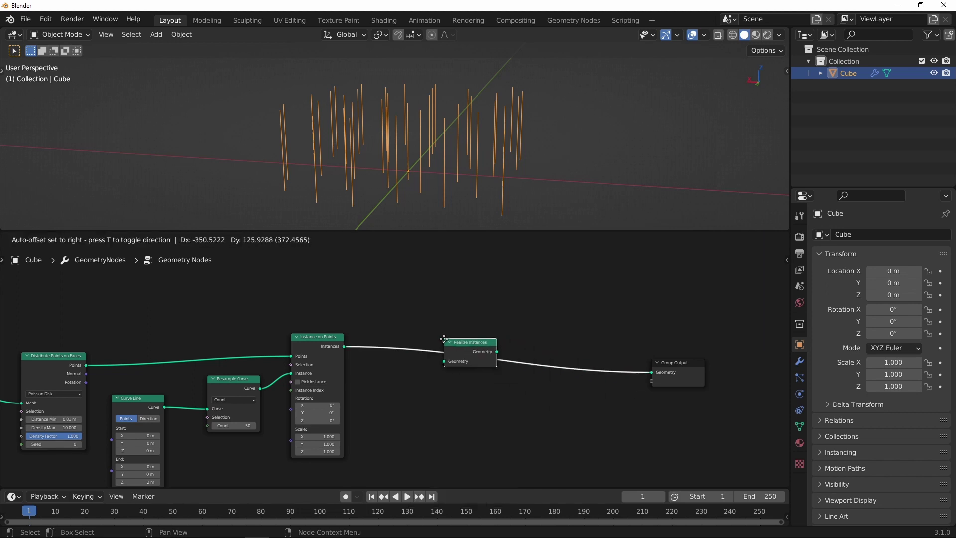
left_click(440, 342)
Shift Realize Instances closer to Instance on Points and move Group Output slightly farther away
scroll(461, 283, "up", 3)
left_click_drag(434, 335, 386, 330)
scroll(523, 322, "down", 3)
left_click_drag(611, 371, 637, 366)
middle_click_drag(463, 219, 319, 159)
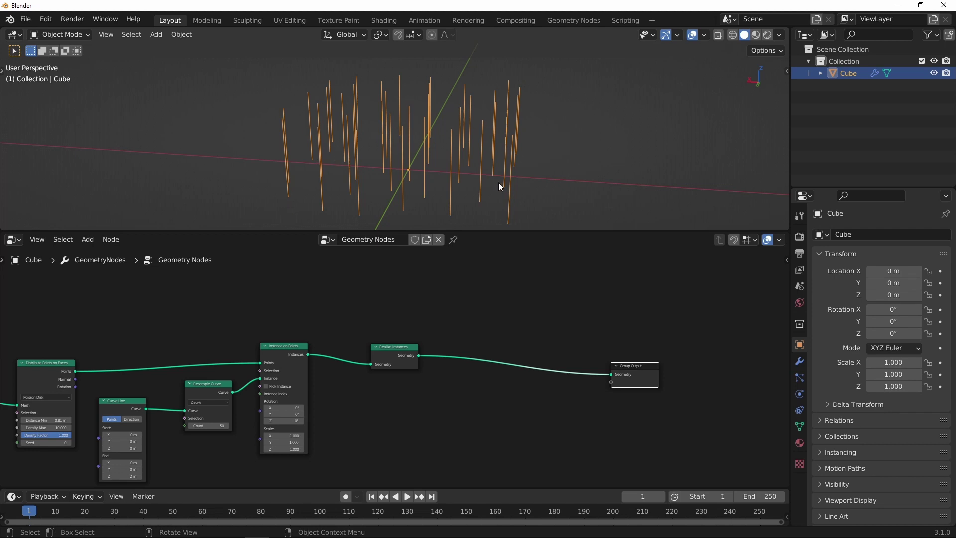
Insert a Set Position node between Realize Instances and Group Output, and space both Set Position and Group Output farther along
middle_click_drag(457, 326, 410, 331)
left_click(458, 332)
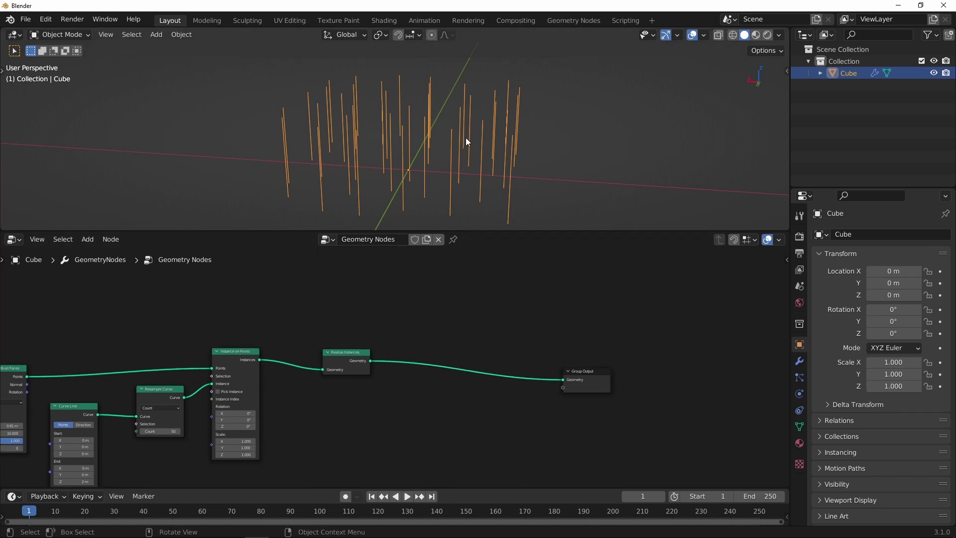
middle_click_drag(468, 142, 438, 166)
scroll(443, 320, "up", 1)
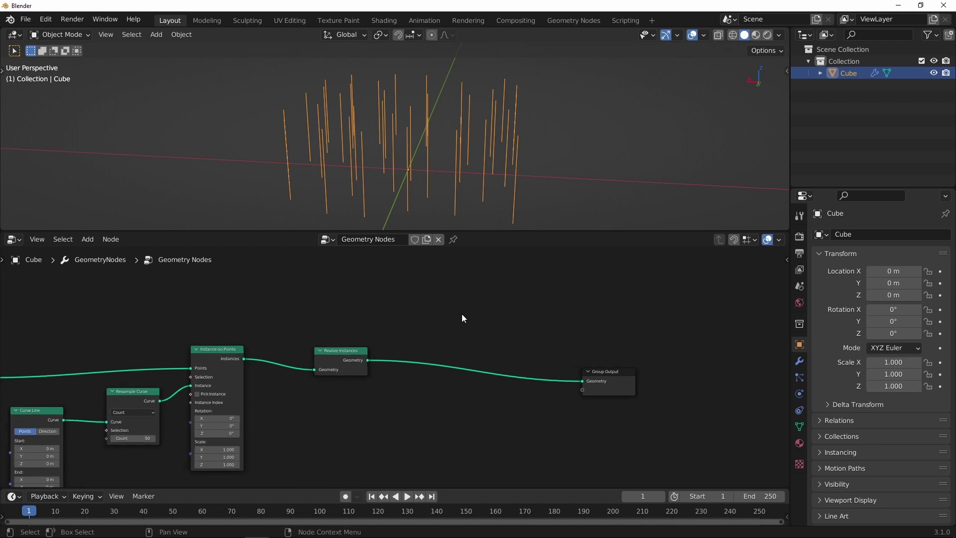
key("shift+a")
mouse_move(438, 293)
left_click(518, 440)
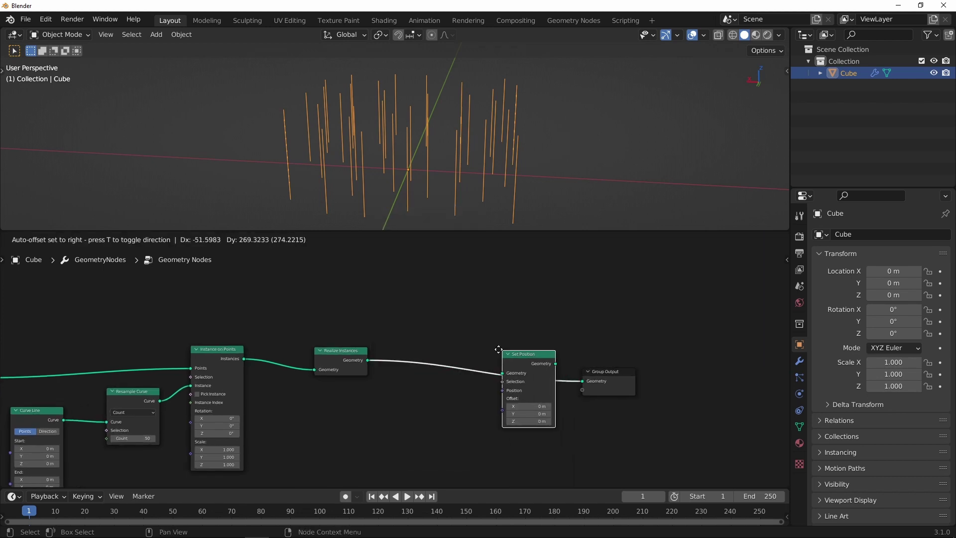
left_click(497, 347)
scroll(498, 328, "up", 1)
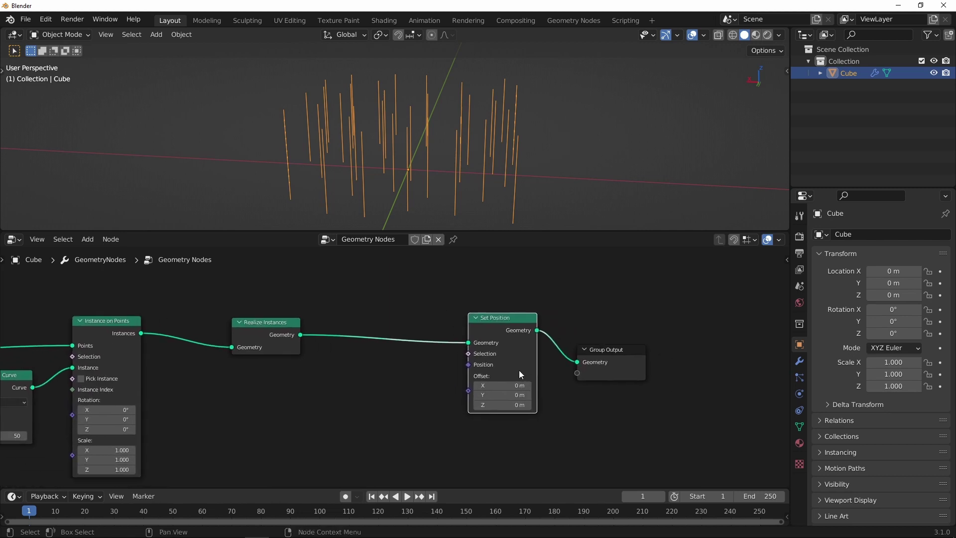
left_click_drag(600, 348, 680, 331)
left_click_drag(510, 315, 548, 314)
Move all nodes from Grid through Realize Instances away from Set Position and join them in a frame
middle_click_drag(513, 338, 557, 362, "ctrl")
scroll(459, 432, "down", 3)
left_click_drag(169, 292, 453, 451)
left_click_drag(417, 362, 333, 369)
key("ctrl+j")
Move Group Output farther from Set Position and add a Noise Texture node below the link leading into Set Position
middle_click_drag(452, 368, 336, 357)
middle_click_drag(419, 358, 446, 269, "ctrl")
left_click_drag(464, 343, 508, 334)
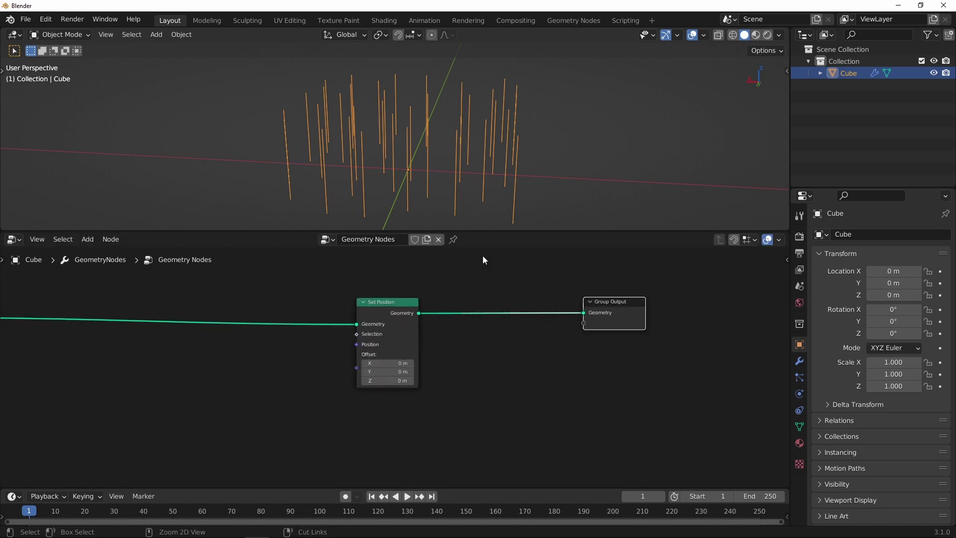
middle_click_drag(429, 324, 459, 326)
left_click(348, 374)
key("shift+a")
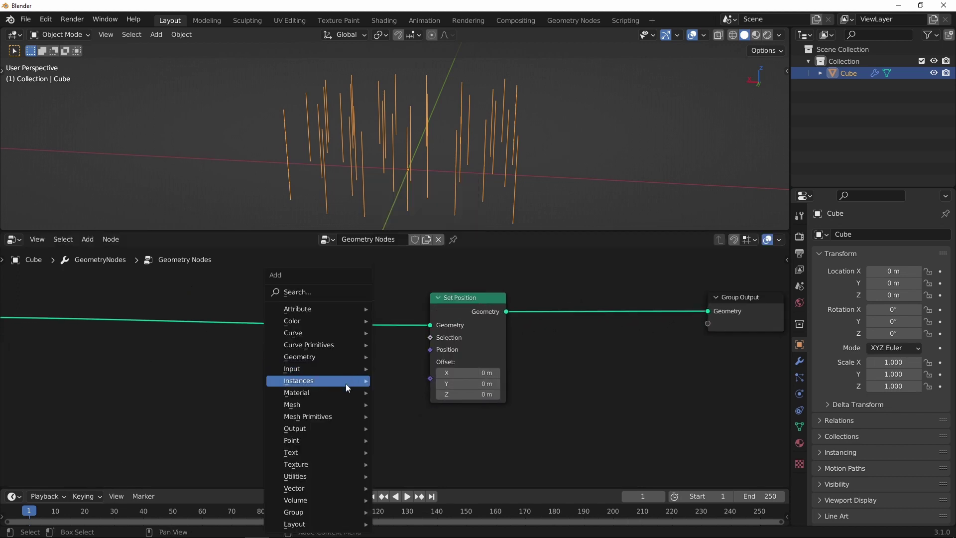
mouse_move(327, 463)
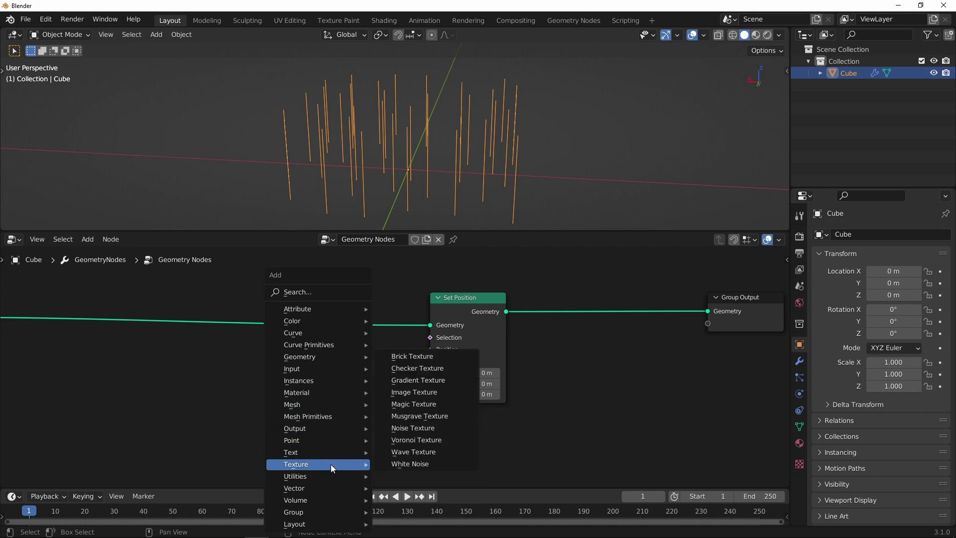
left_click(412, 428)
left_click(331, 381)
scroll(334, 382, "down", 1)
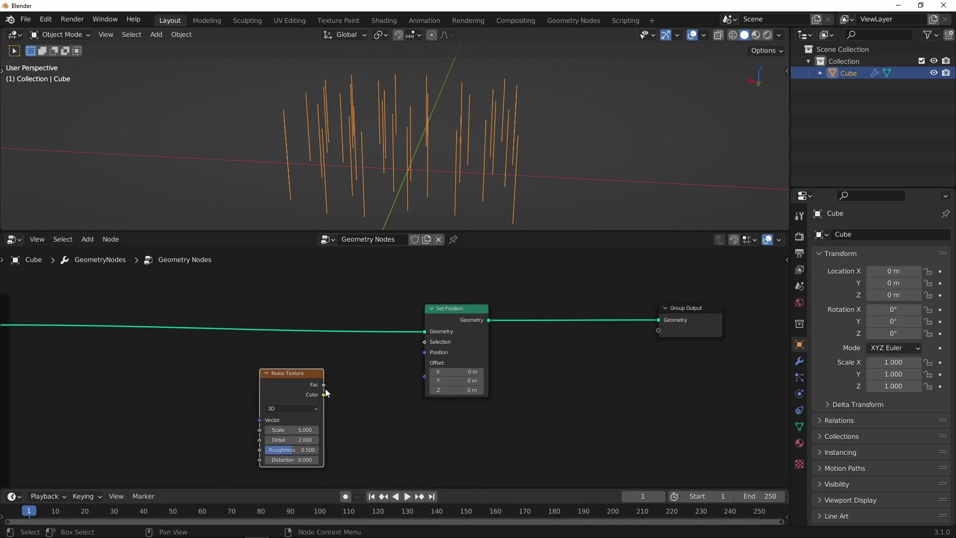
Shift Set Position away from the Noise Texture and connect the texture's Color output to the Offset input
left_click_drag(456, 311, 489, 303)
mouse_move(399, 380)
middle_mouse_down()
mouse_move(414, 373)
mouse_move(389, 368)
middle_mouse_up()
left_click(326, 374)
left_click_drag(340, 393, 494, 364)
mouse_move(527, 151)
middle_mouse_down()
mouse_move(510, 153)
mouse_move(538, 130)
middle_mouse_up()
mouse_move(461, 83)
middle_mouse_down()
mouse_move(396, 139)
mouse_move(318, 114)
mouse_move(356, 134)
mouse_move(367, 114)
middle_mouse_up()
scroll(367, 115, "up", 3)
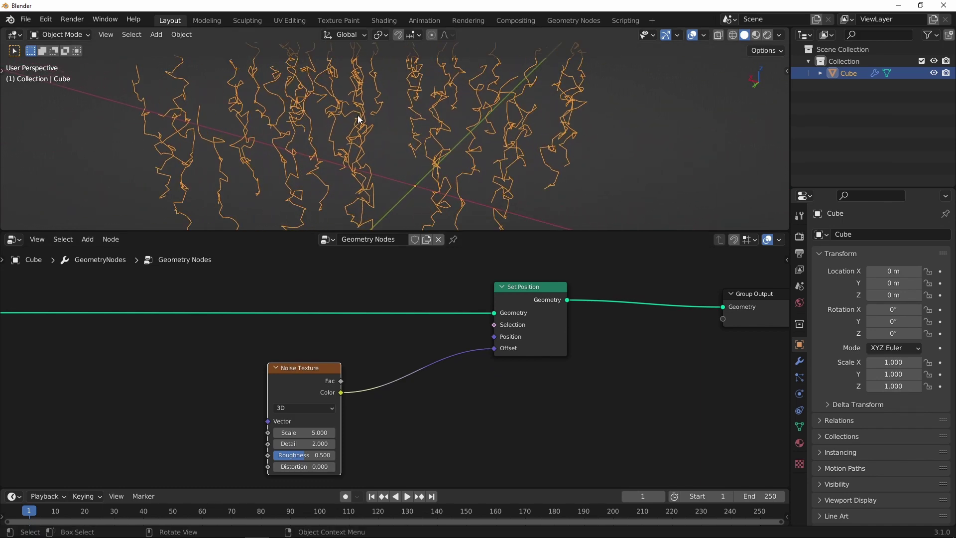
middle_click_drag(434, 160, 403, 177)
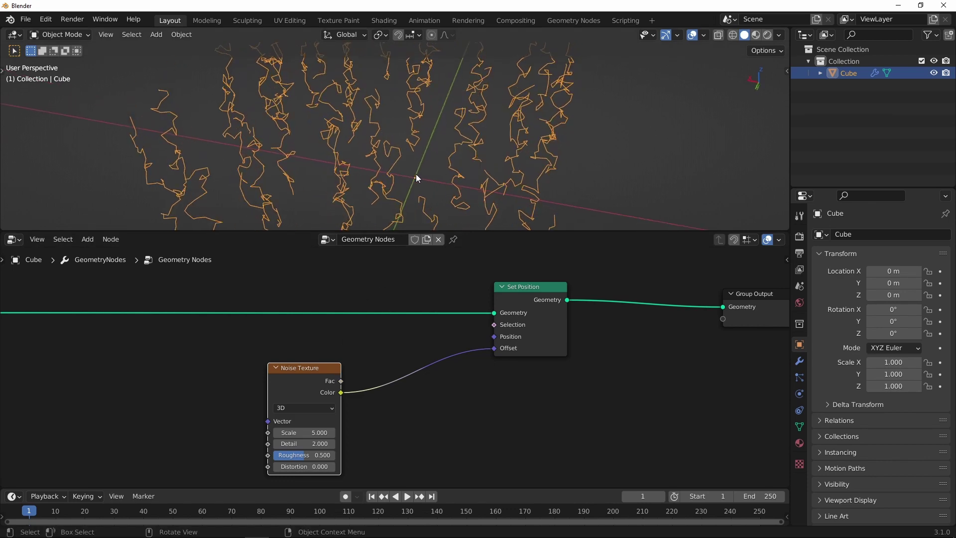
Switch the Noise Texture to 4D and adjust its W value to -0.280
middle_click_drag(316, 392, 355, 378)
scroll(348, 374, "up", 2)
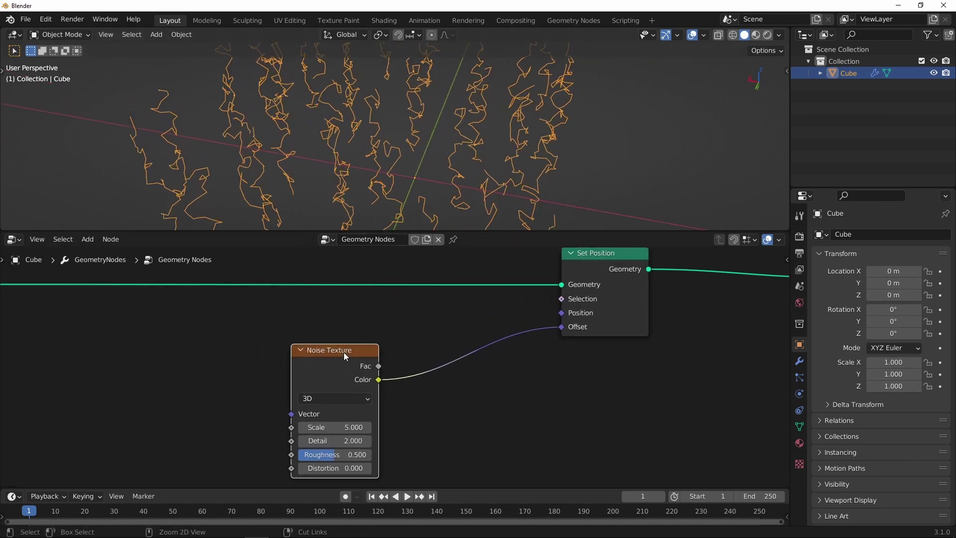
left_click(370, 376)
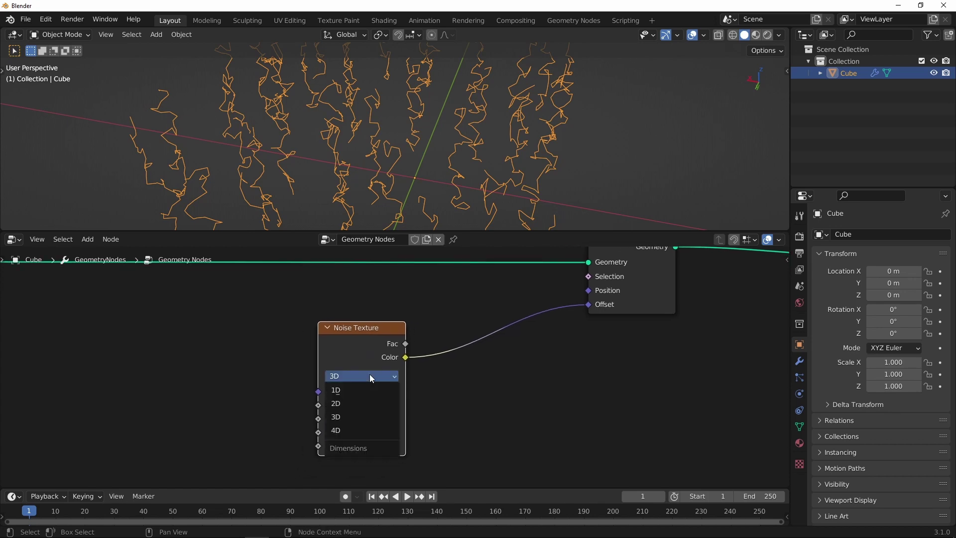
left_click(358, 430)
mouse_move(371, 405)
left_mouse_down()
mouse_move(427, 399)
mouse_move(370, 404)
left_mouse_up()
scroll(397, 362, "down", 4)
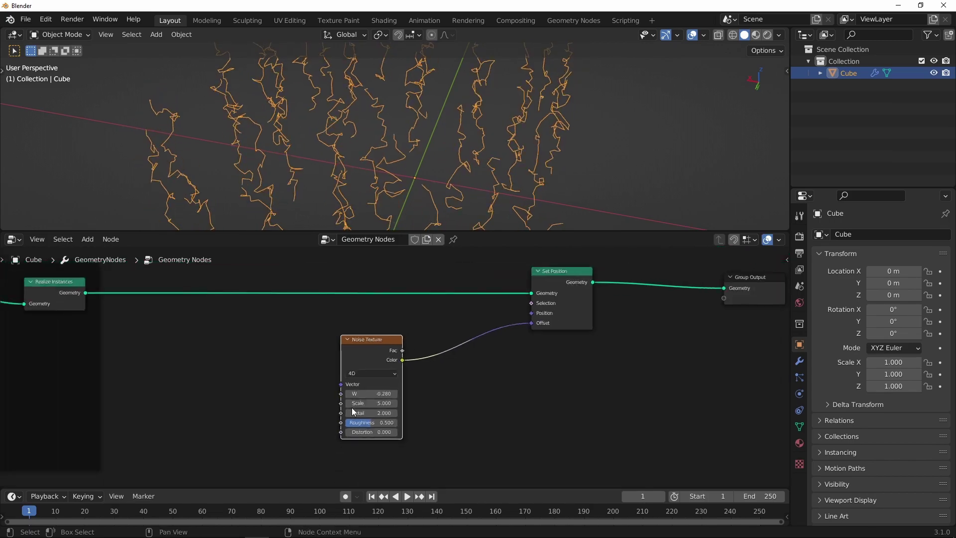
Add a Scene Time node beside the Noise Texture, connect its Frame output to W, and move it back to leave space
middle_click_drag(267, 388, 376, 381)
key("shift+a")
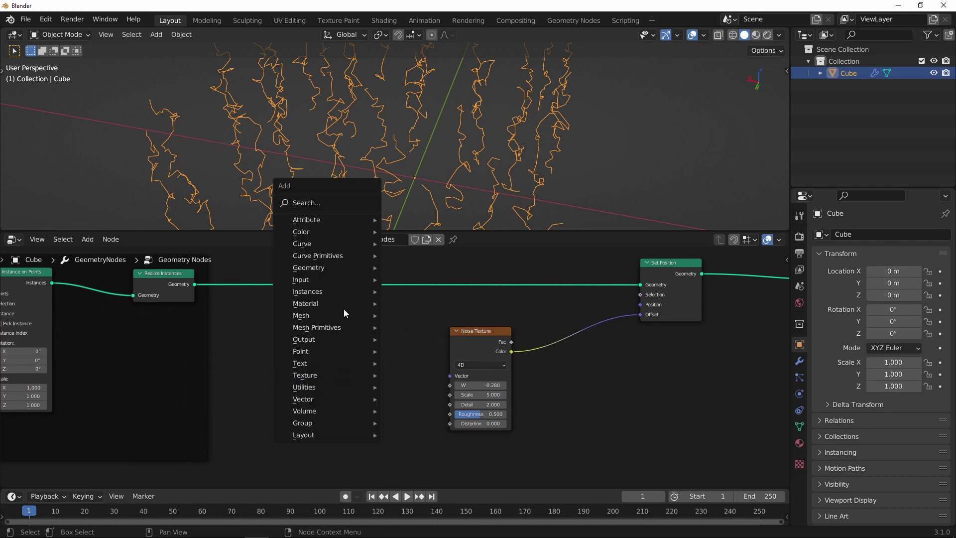
mouse_move(333, 279)
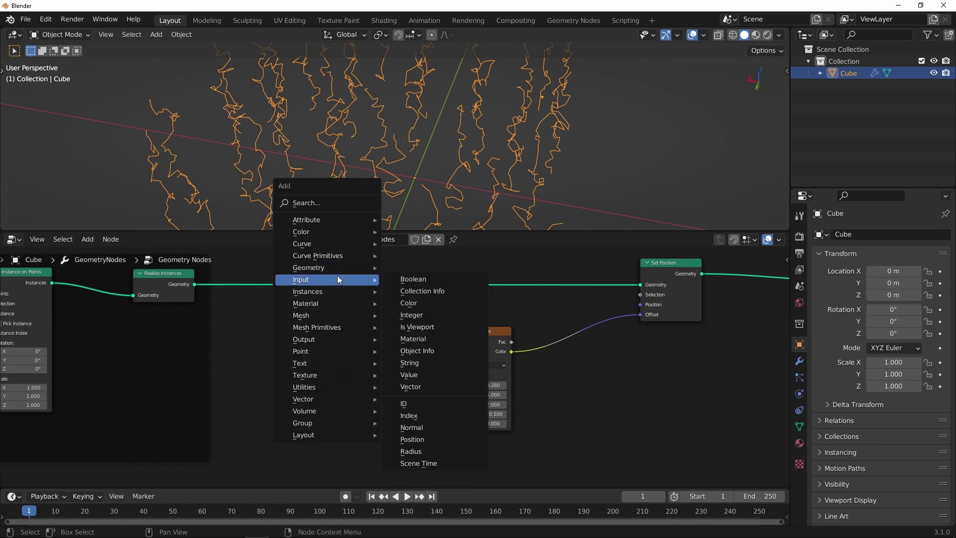
left_click(423, 463)
left_click(323, 359)
scroll(394, 384, "up", 2)
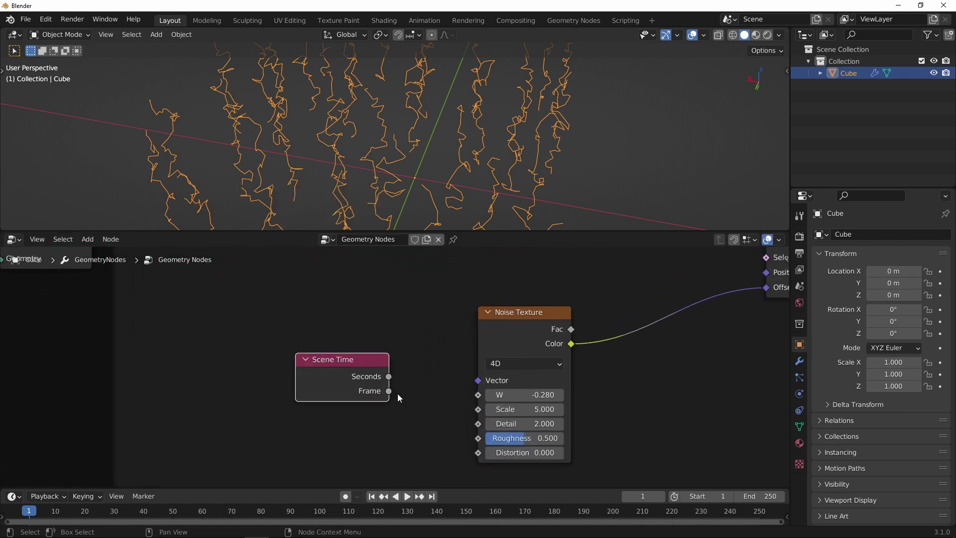
left_click_drag(390, 391, 478, 395)
left_click_drag(377, 366, 305, 360)
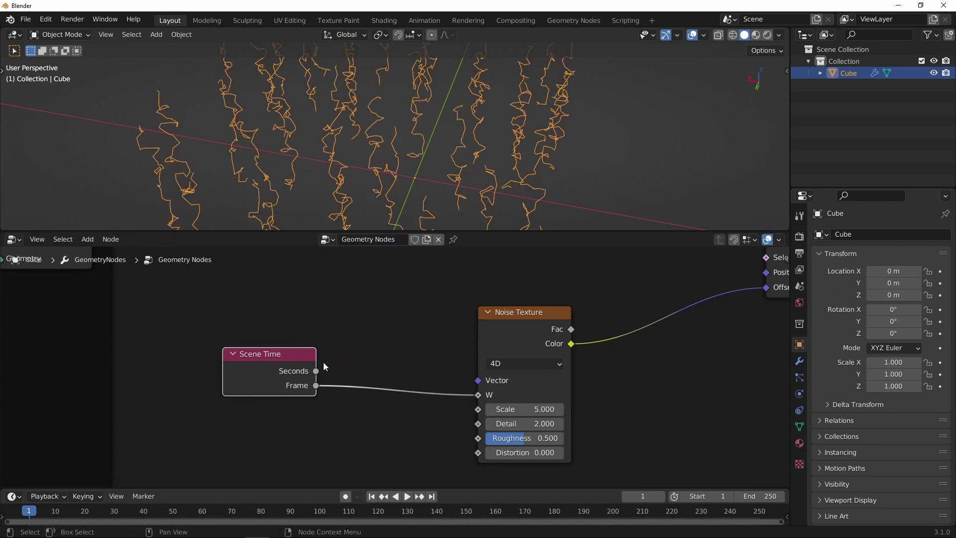
Insert a Math node into the link between Scene Time's Frame output and the Noise Texture's W input
scroll(369, 399, "down", 2)
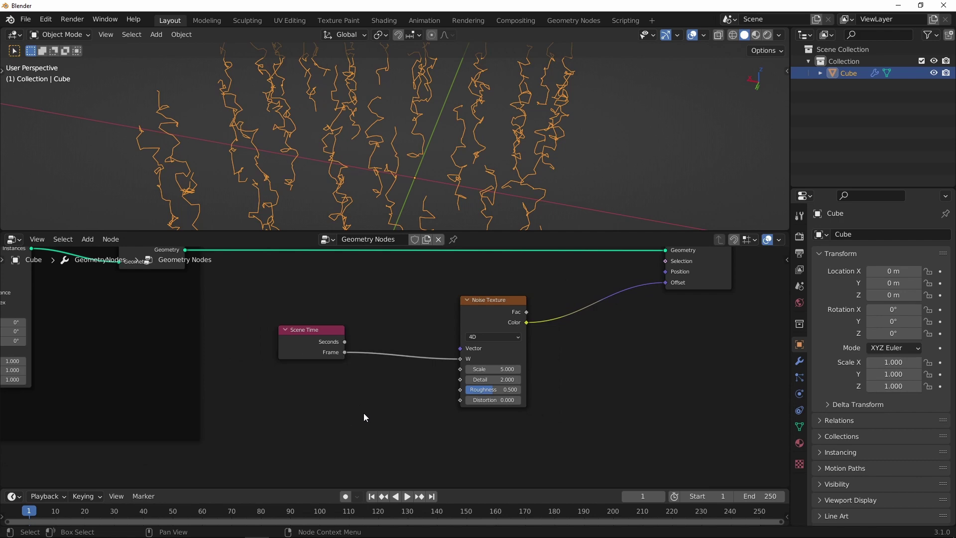
key("shift+a")
mouse_move(342, 476)
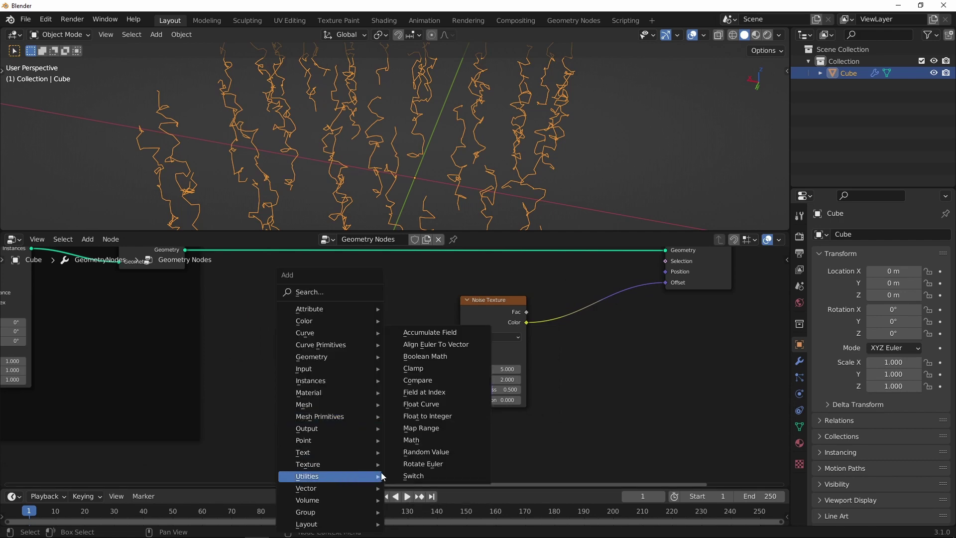
left_click(399, 440)
left_click(372, 327)
scroll(394, 331, "up", 2)
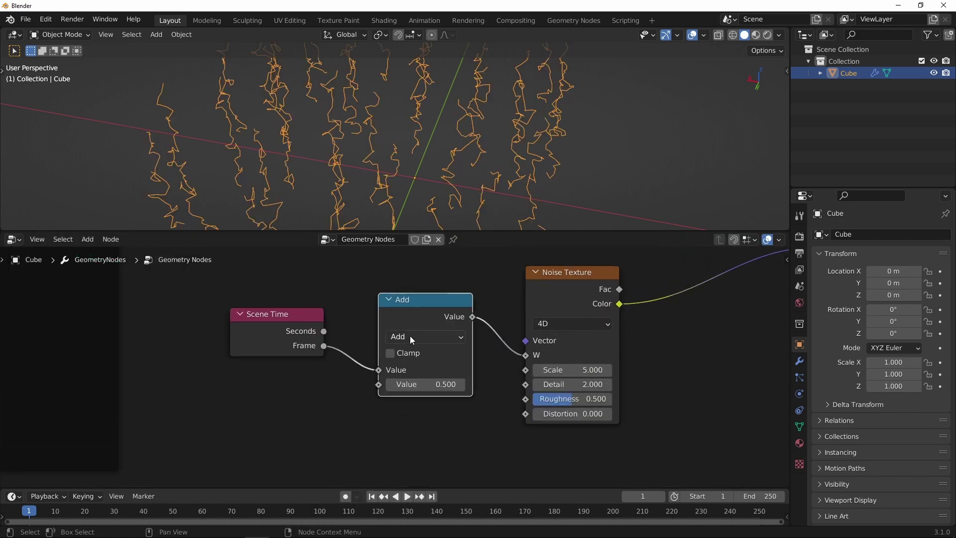
Set the Math node's operation to Multiply with a value of 0.02
left_click(411, 339)
left_click(406, 198)
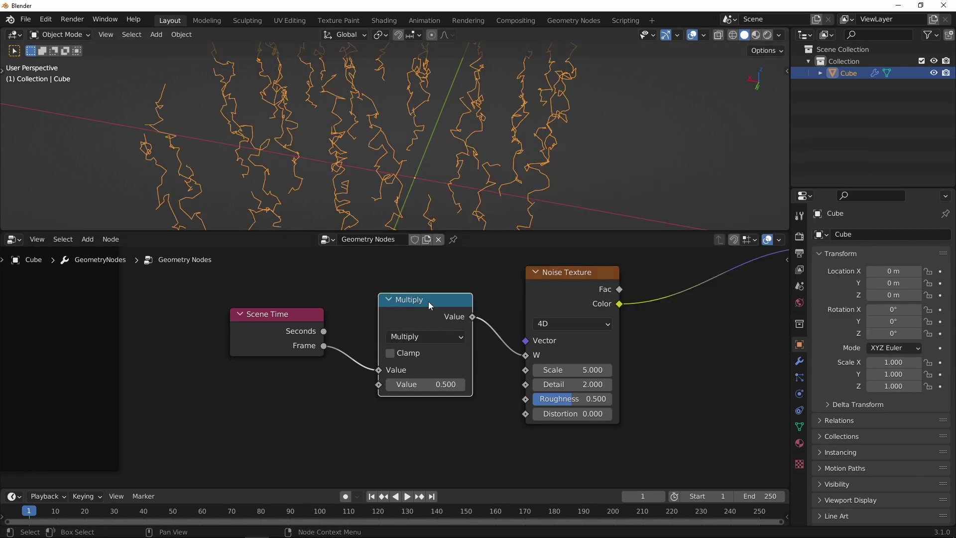
left_click(442, 385)
type(".02")
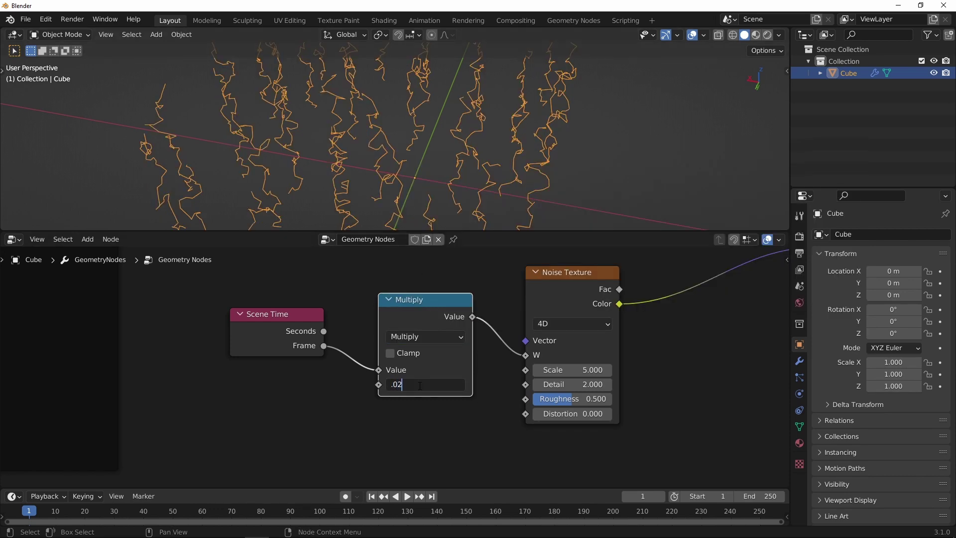
key("Return")
Play the animation, examine the moving curves from another angle, and stop playback
left_click(407, 497)
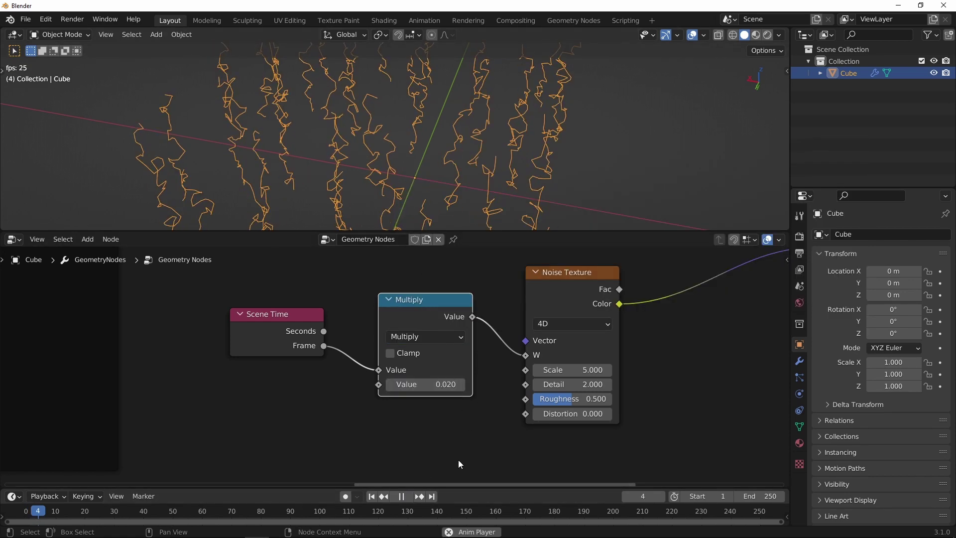
middle_click_drag(525, 156, 372, 134)
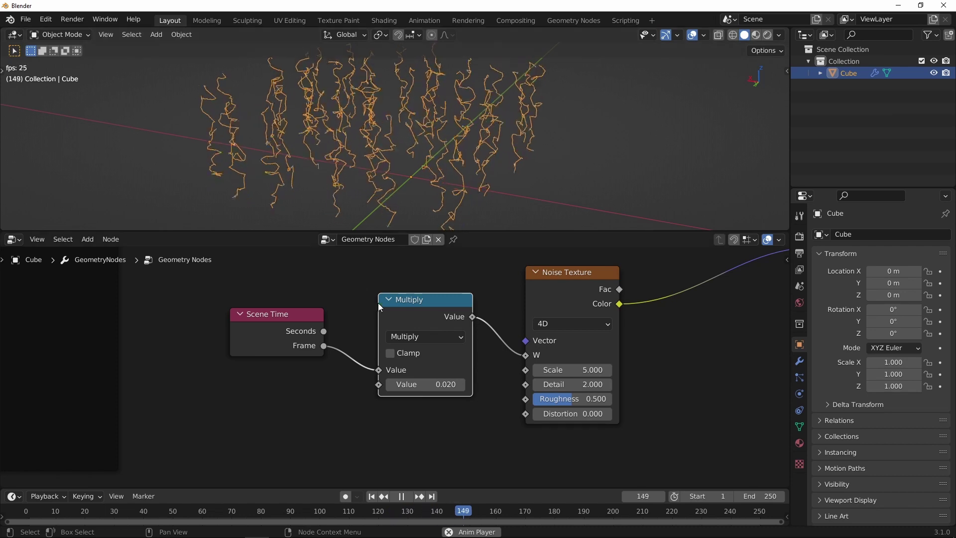
key("space")
middle_click_drag(593, 386, 506, 402)
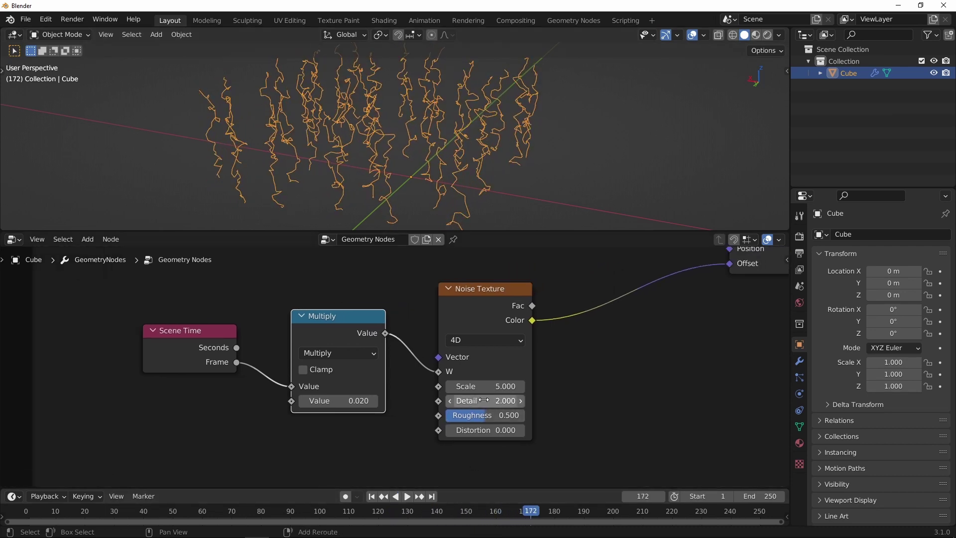
Set the Noise Texture's Scale to 1 and play the animation briefly to check the smoother curves
left_click(514, 388)
type("1")
key("Return")
left_click(410, 497)
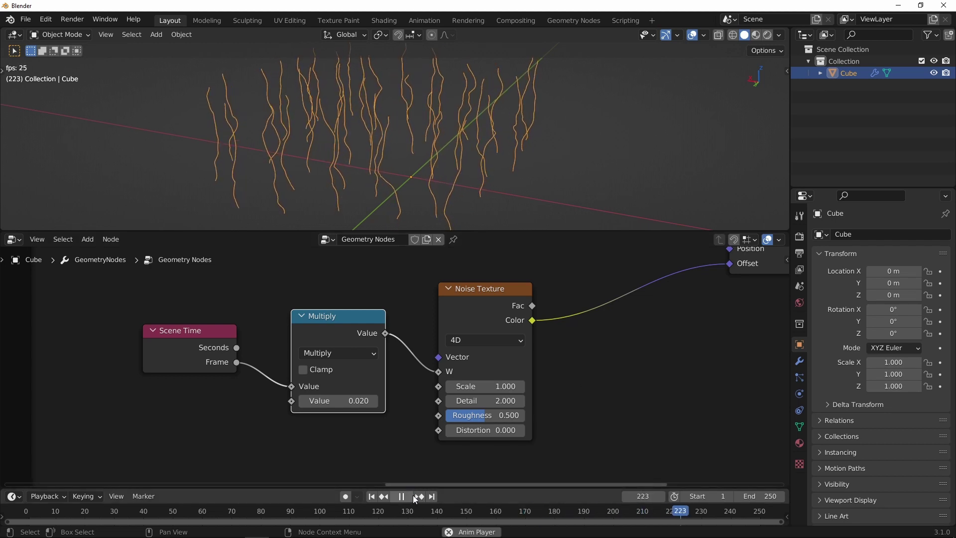
left_click(402, 496)
Play the animation again, examine the moving curves from another angle, and stop playback
middle_click_drag(447, 450, 534, 300, "ctrl")
middle_click_drag(528, 209, 392, 177)
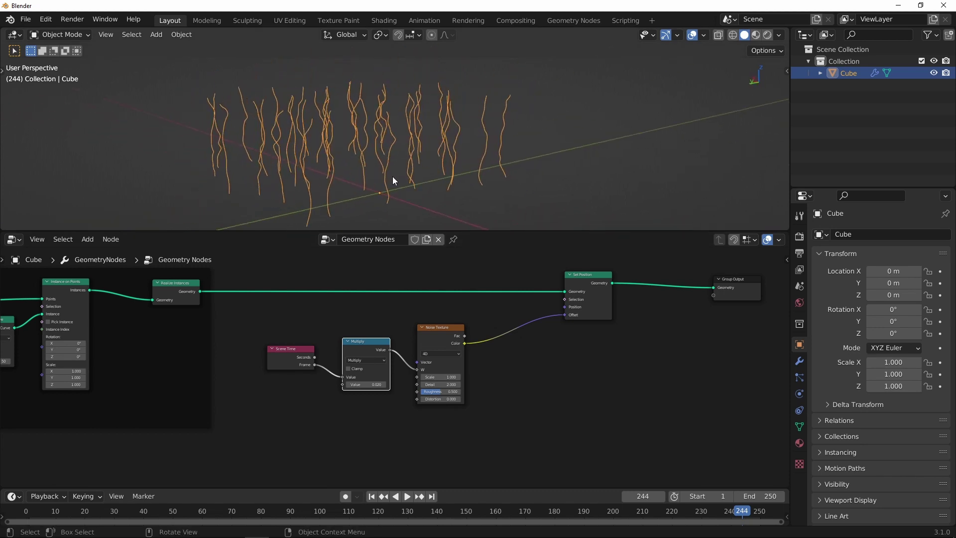
left_click(407, 496)
scroll(471, 143, "up", 2)
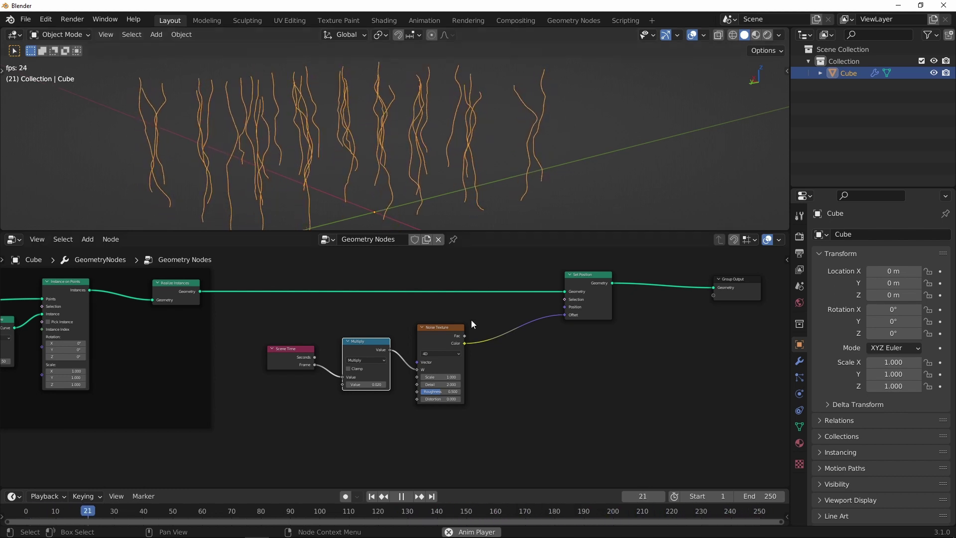
key("space")
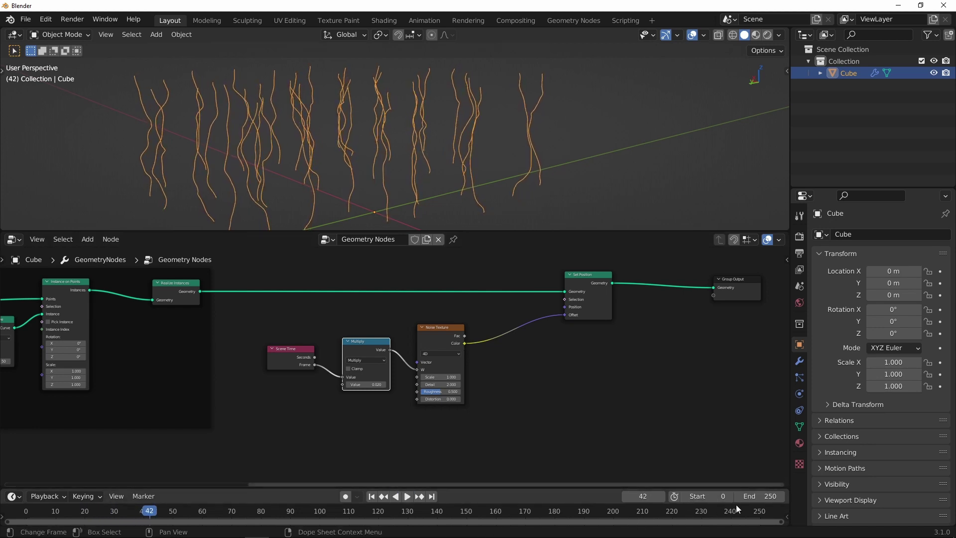
Set the timeline's end frame to 10000
left_click(751, 496)
type("10000")
key("Return")
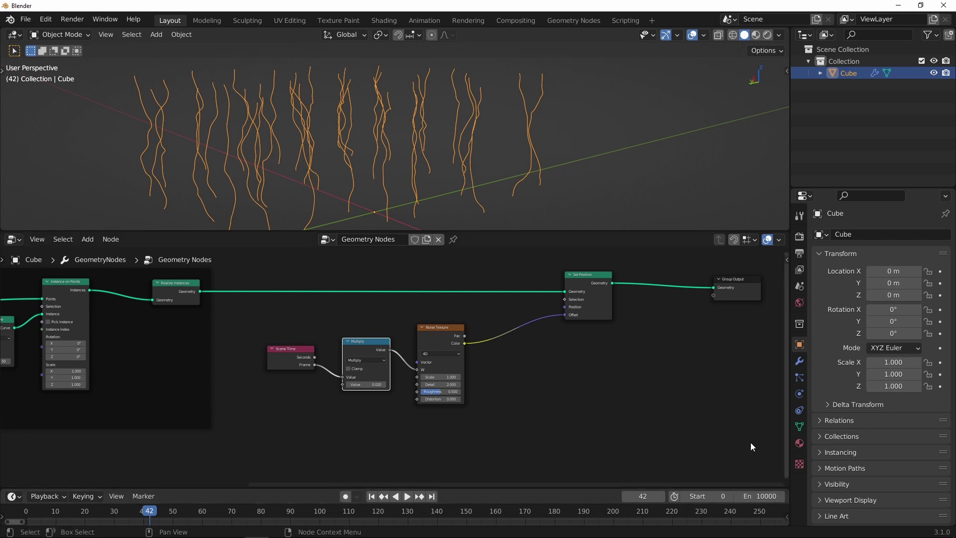
Move the Group Output node farther from the Set Position node to make room
scroll(542, 349, "down", 3)
middle_click_drag(499, 386, 454, 405)
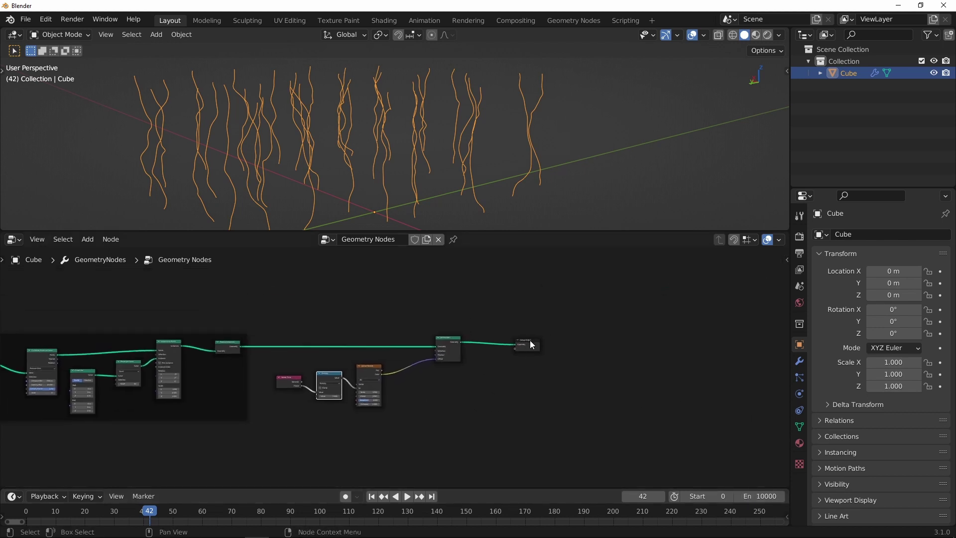
left_click_drag(530, 341, 575, 338)
middle_click_drag(454, 356, 340, 345, "ctrl")
Insert a Vector Math node into the link between the Noise Texture's Color output and Set Position's Offset input
left_click(348, 367)
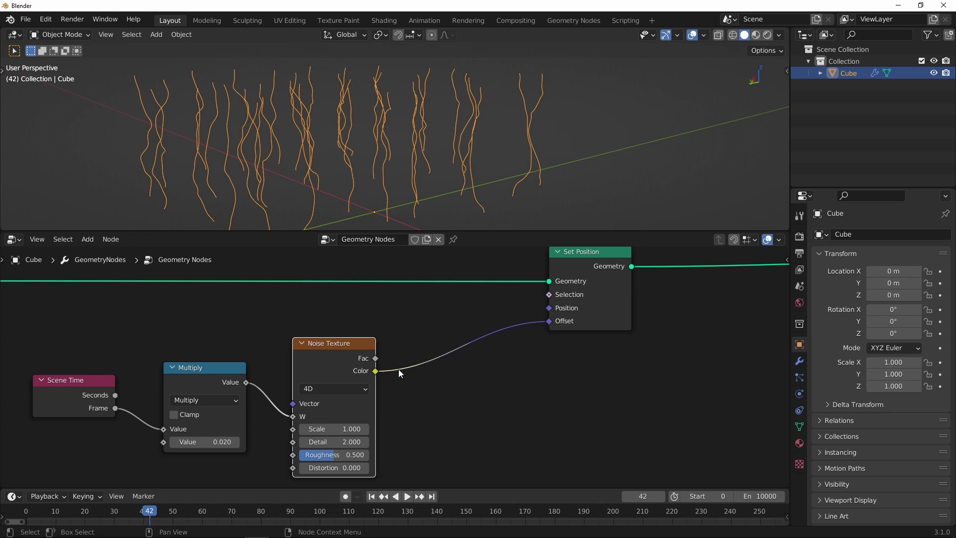
middle_click_drag(500, 379, 474, 374)
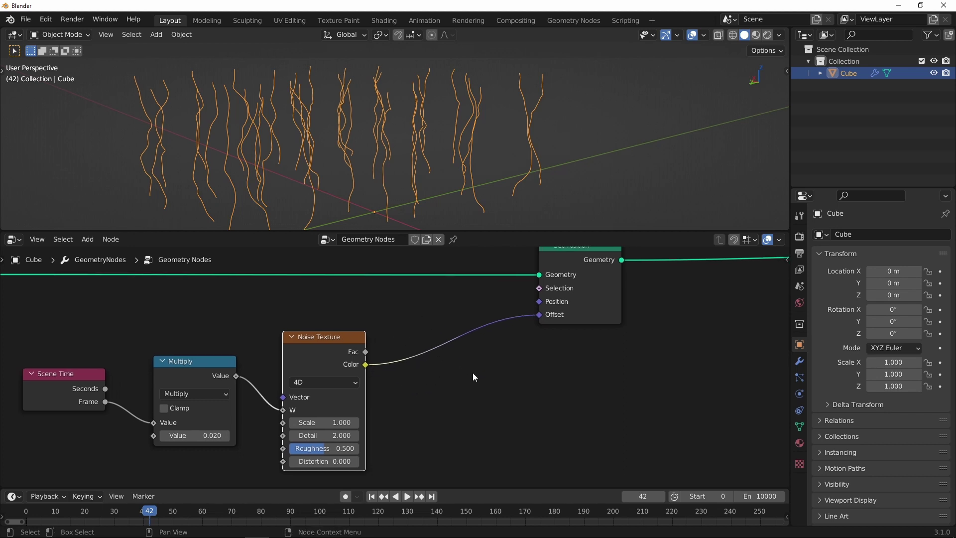
key("shift+a")
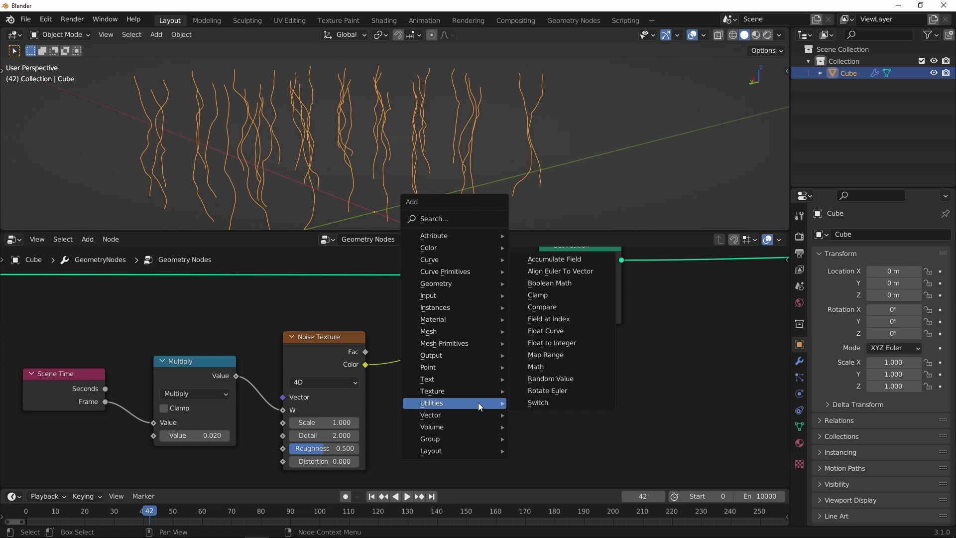
mouse_move(456, 414)
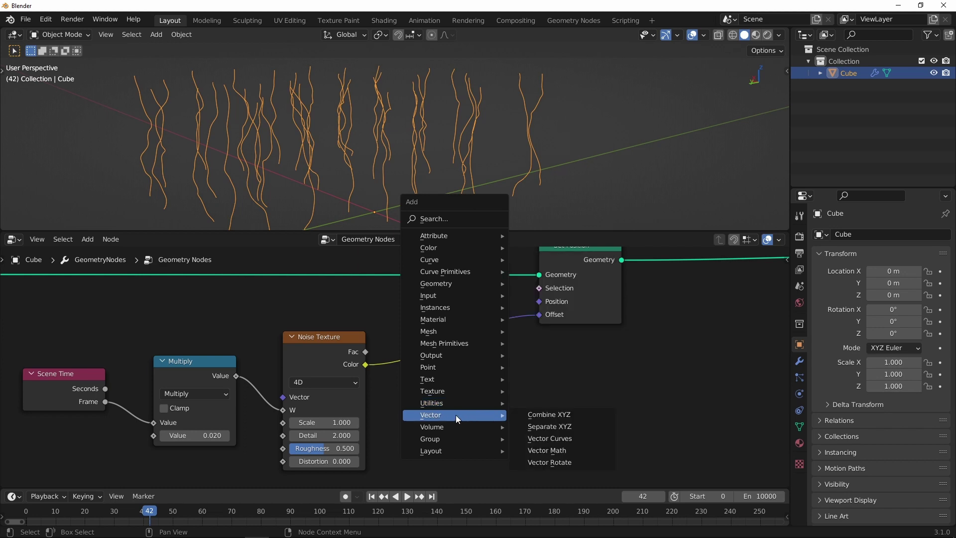
left_click(547, 450)
left_click(475, 346)
scroll(498, 342, "up", 1)
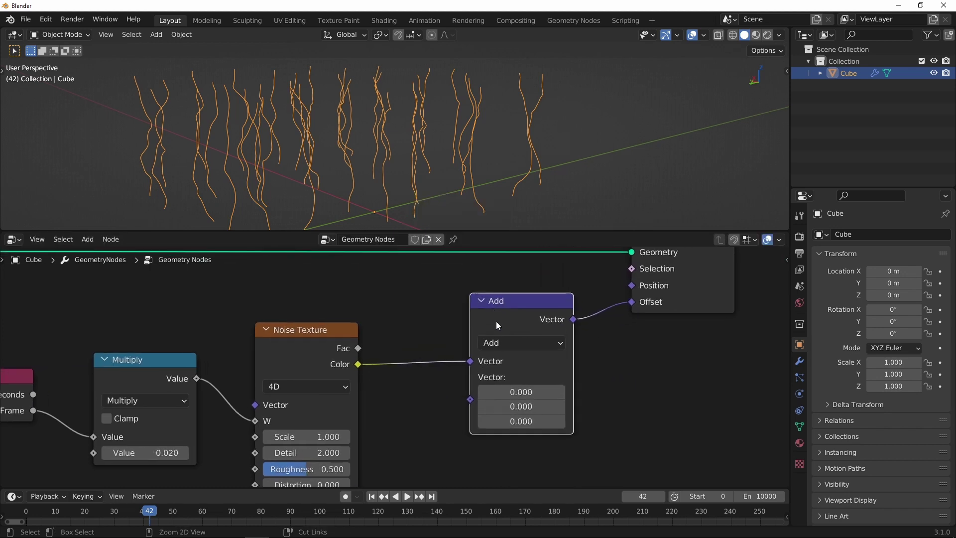
Set the Vector Math node's operation to Subtract with 0.5 in all three vector components
left_click(498, 342)
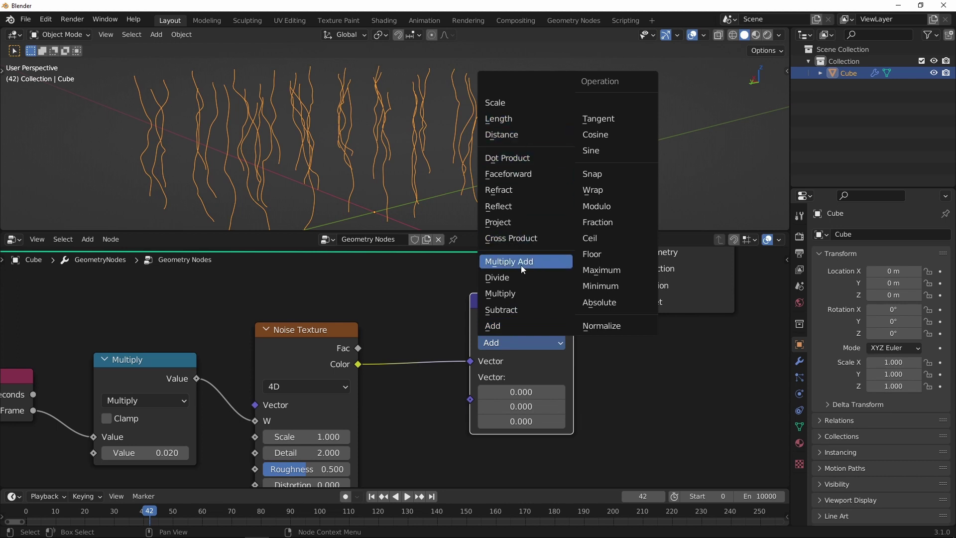
left_click(513, 310)
left_click_drag(521, 392, 516, 442)
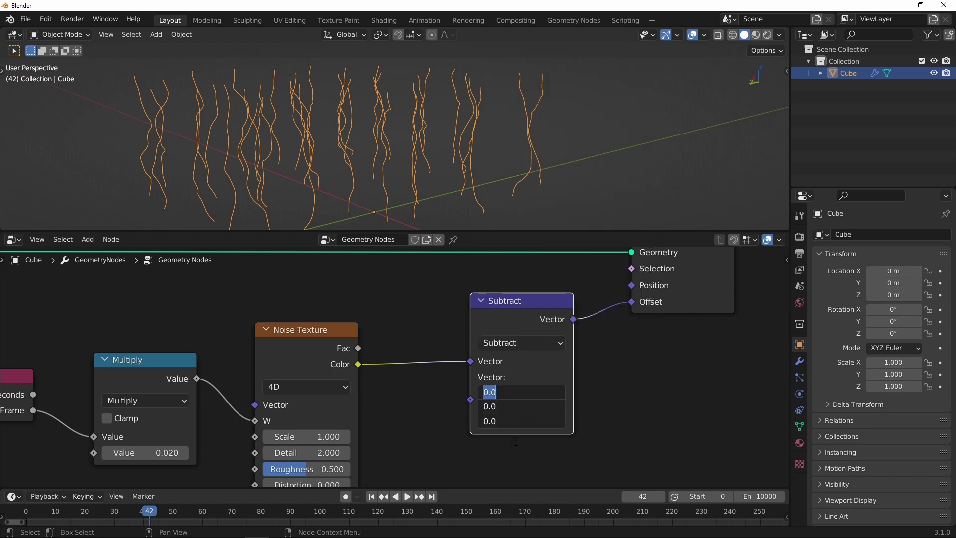
type(".5")
key("Return")
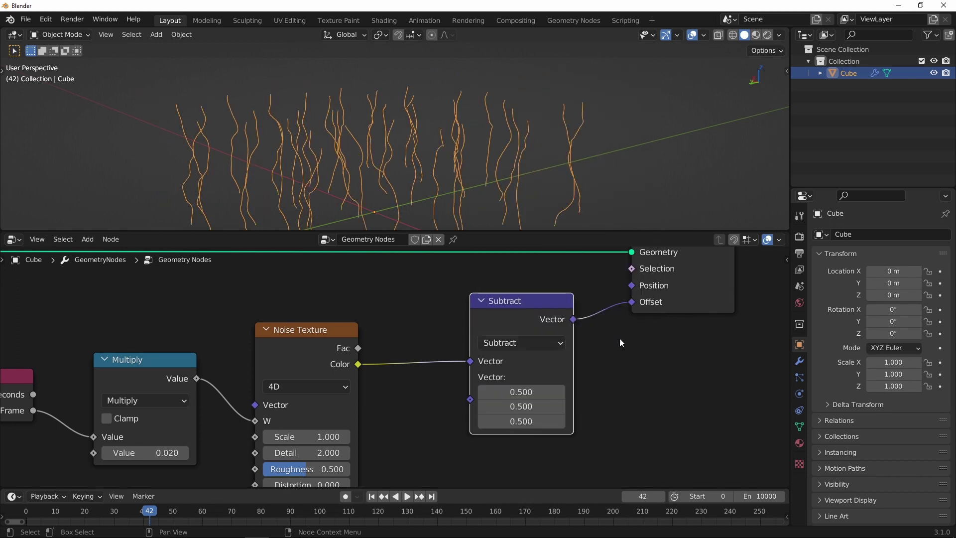
Play the animation and examine the centred curves from above
scroll(620, 343, "down", 3)
middle_click_drag(558, 359, 516, 369)
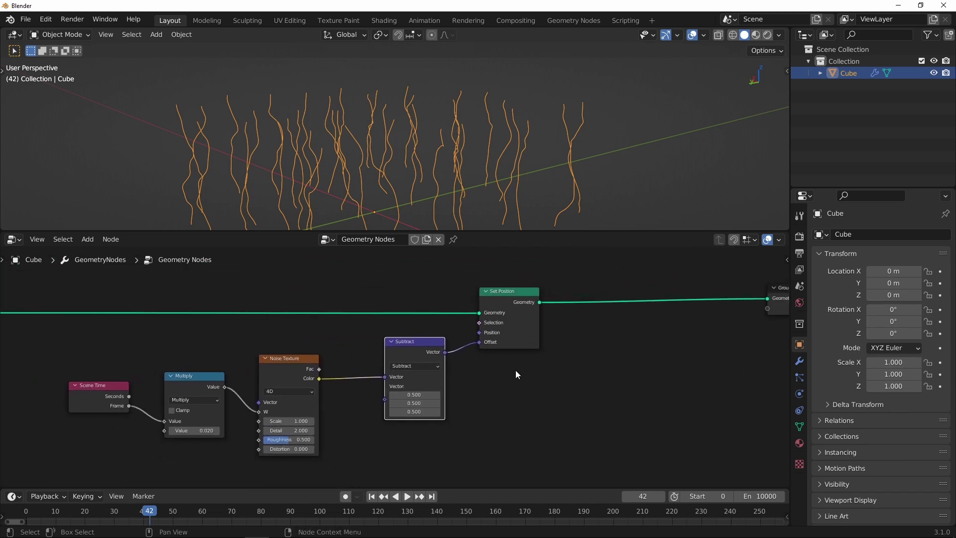
left_click(408, 497)
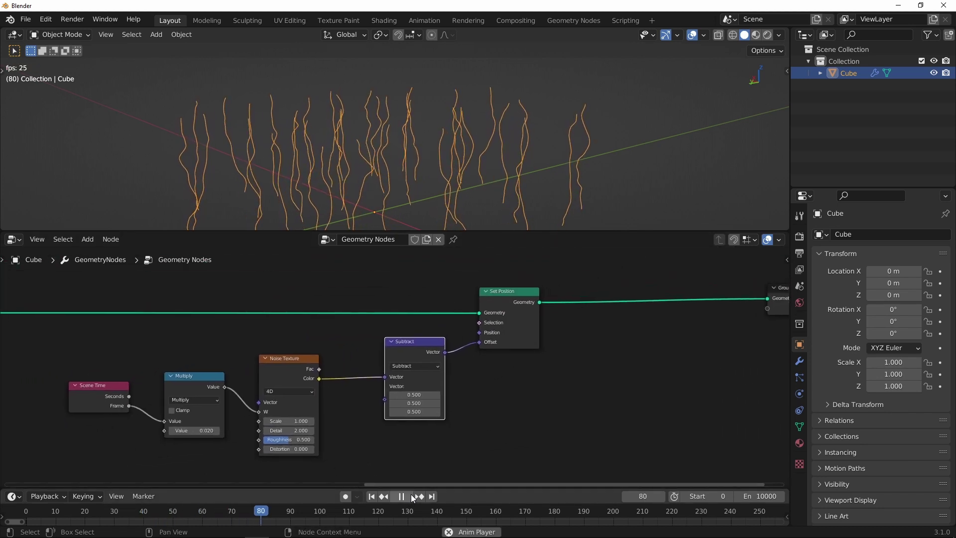
mouse_move(514, 194)
middle_mouse_down()
mouse_move(514, 153)
mouse_move(525, 206)
middle_mouse_up()
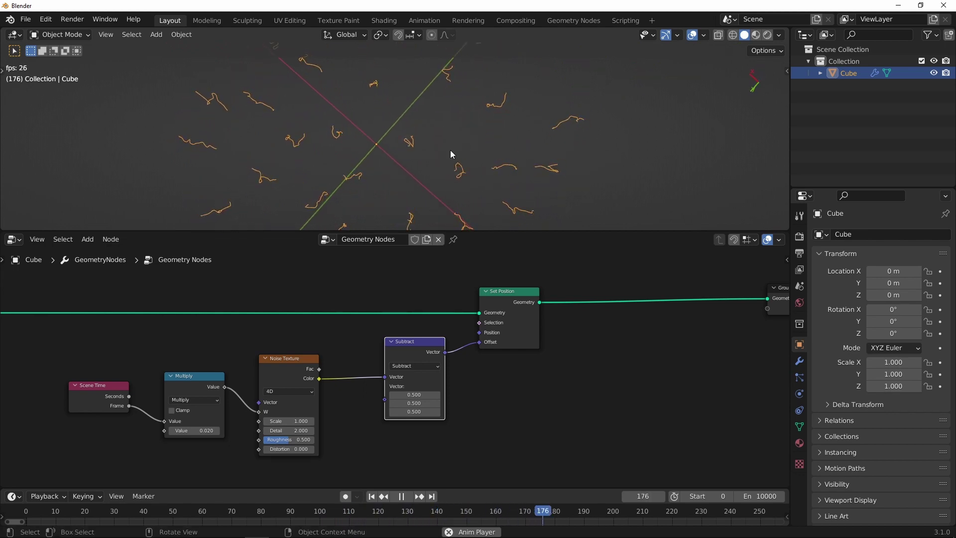
Move the Set Position node away from the Subtract node to leave space, and stop the playback
middle_click_drag(465, 352, 465, 367, "ctrl")
left_click_drag(512, 298, 568, 299)
middle_click_drag(504, 372, 504, 383, "ctrl")
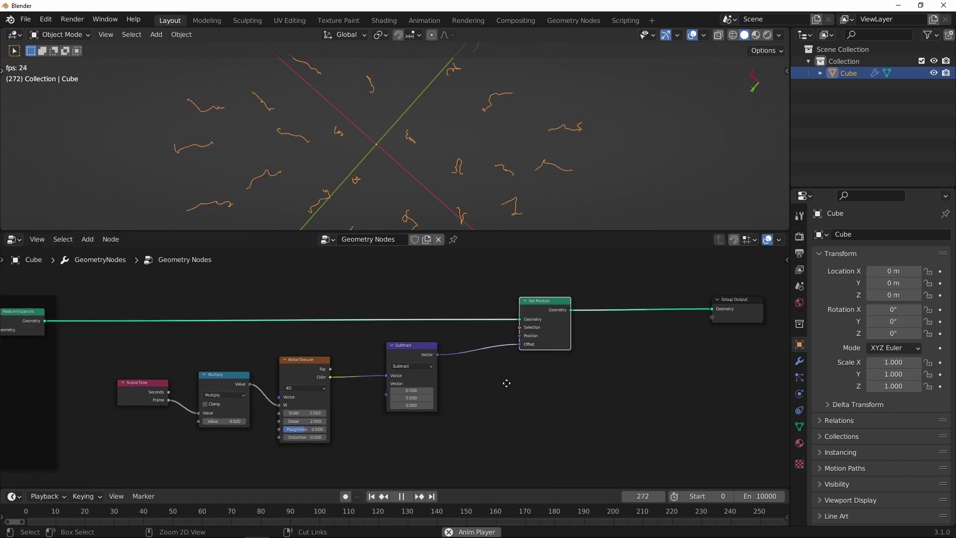
middle_click_drag(502, 160, 522, 54)
left_click(402, 496)
middle_click_drag(446, 360, 383, 366)
left_click_drag(489, 304, 522, 307)
middle_click_drag(436, 219, 459, 207)
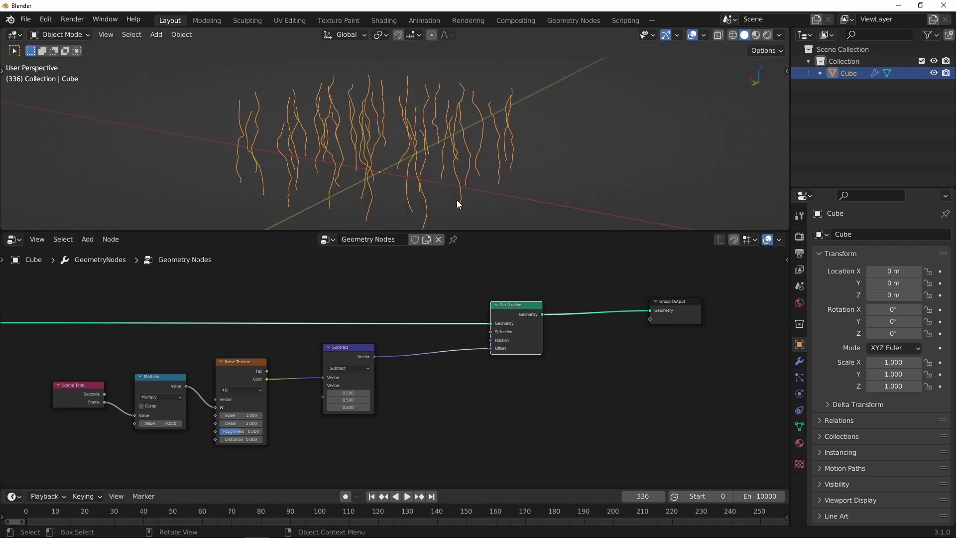
Add a Spline Parameter node below the link between the Subtract and Set Position nodes
middle_click_drag(454, 286, 442, 326)
key("shift+a")
mouse_move(445, 286)
mouse_move(424, 127)
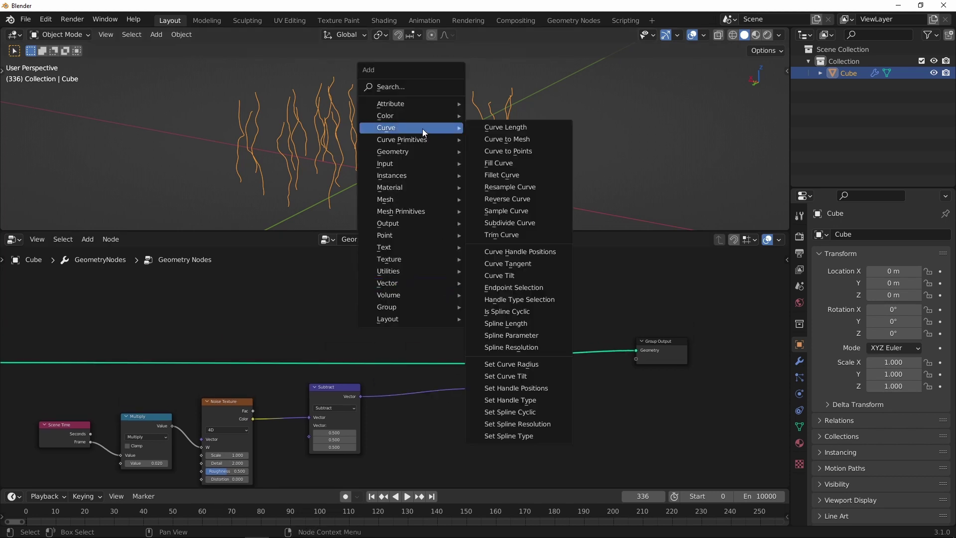
left_click(497, 335)
left_click(418, 409)
scroll(482, 333, "up", 3)
middle_click_drag(483, 333, 389, 286)
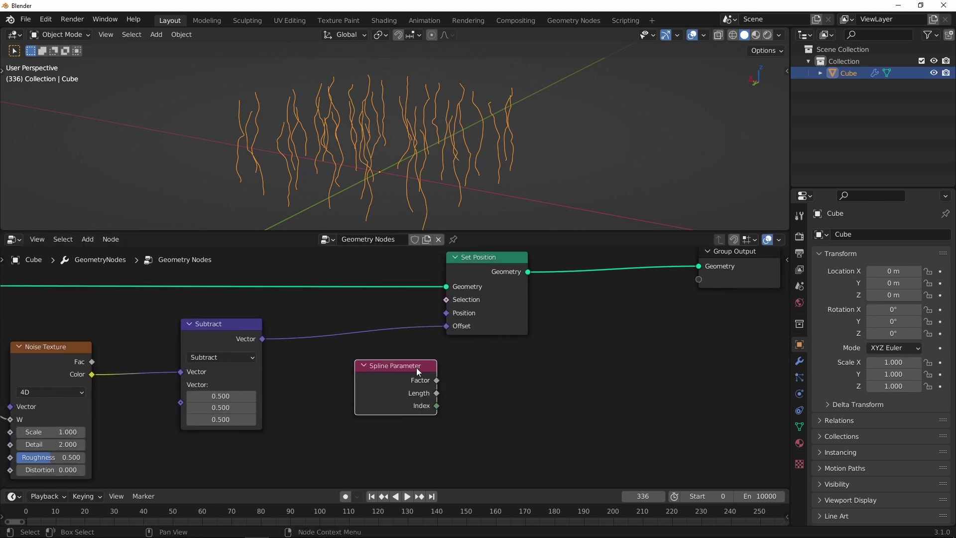
left_click_drag(414, 366, 398, 368)
Move the Set Position and Spline Parameter nodes apart to open a gap after the Subtract node
middle_click_drag(453, 170, 466, 213)
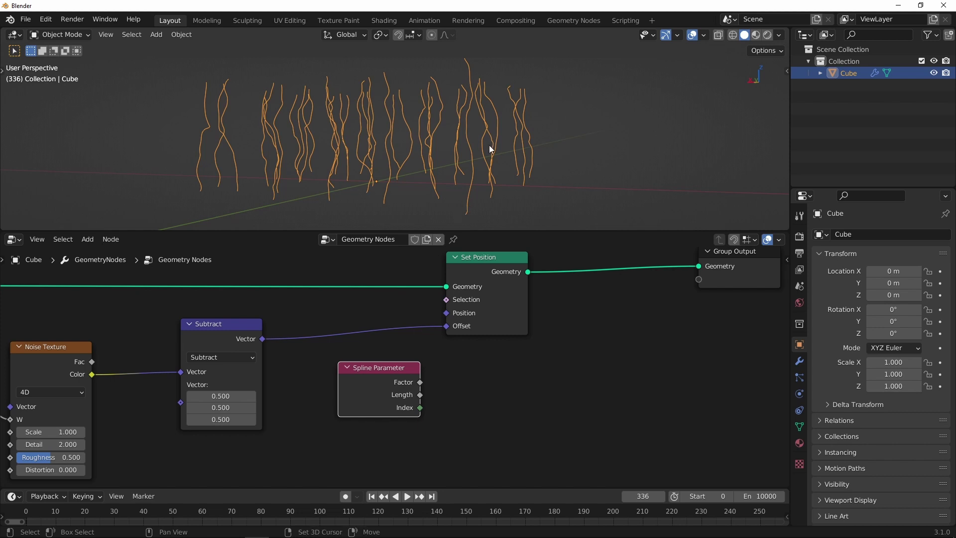
middle_click_drag(488, 155, 449, 112)
scroll(488, 294, "down", 2)
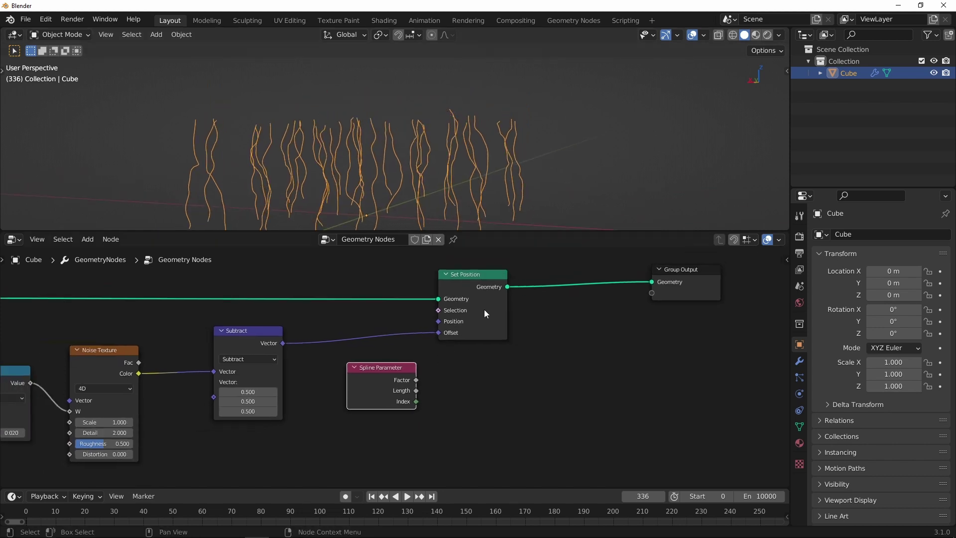
left_click_drag(482, 277, 556, 277)
left_click_drag(384, 374, 359, 407)
Duplicate the Subtract node into the link before Set Position's Offset and change the copy's operation to Scale
left_click(258, 332)
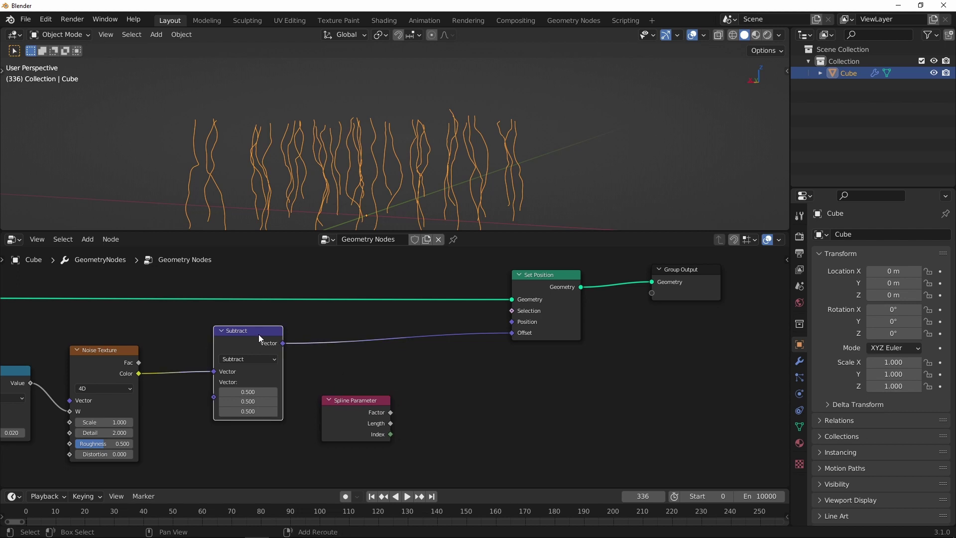
key("shift+d")
left_click(450, 320)
scroll(450, 310, "up", 1)
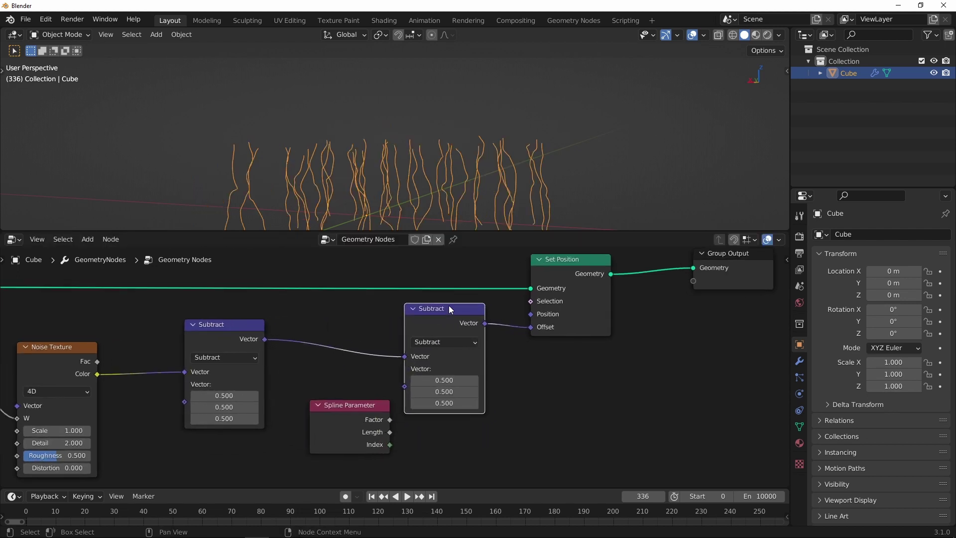
left_click(444, 343)
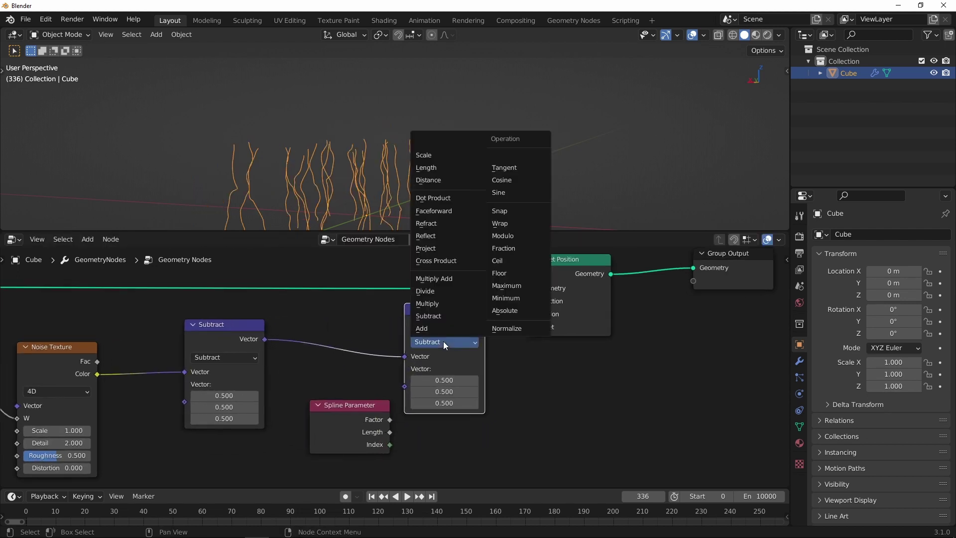
left_click(440, 156)
Shift the Group Output, Set Position and Scale nodes along to leave space beside the Spline Parameter node
middle_click_drag(473, 179, 498, 169)
scroll(541, 291, "down", 1)
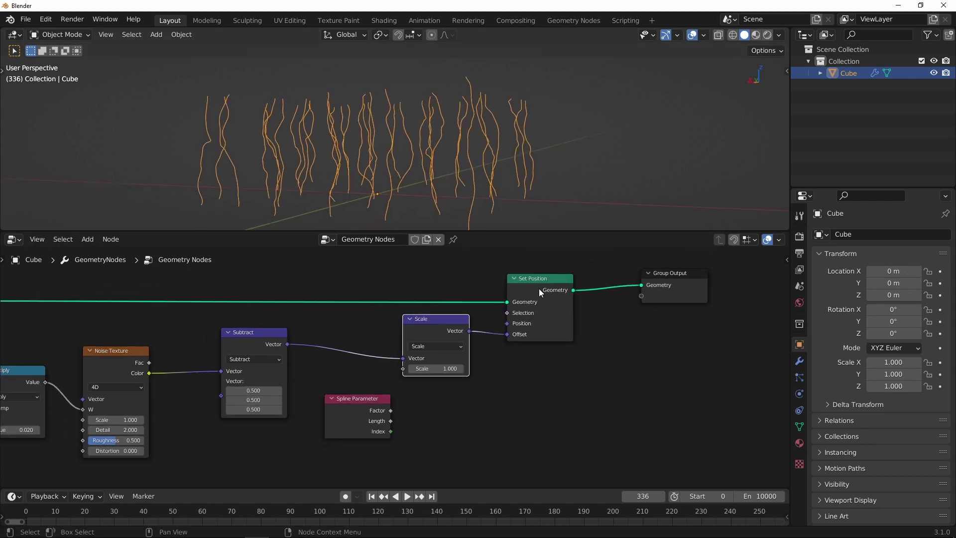
left_click_drag(689, 280, 755, 280)
left_click_drag(548, 279, 575, 274)
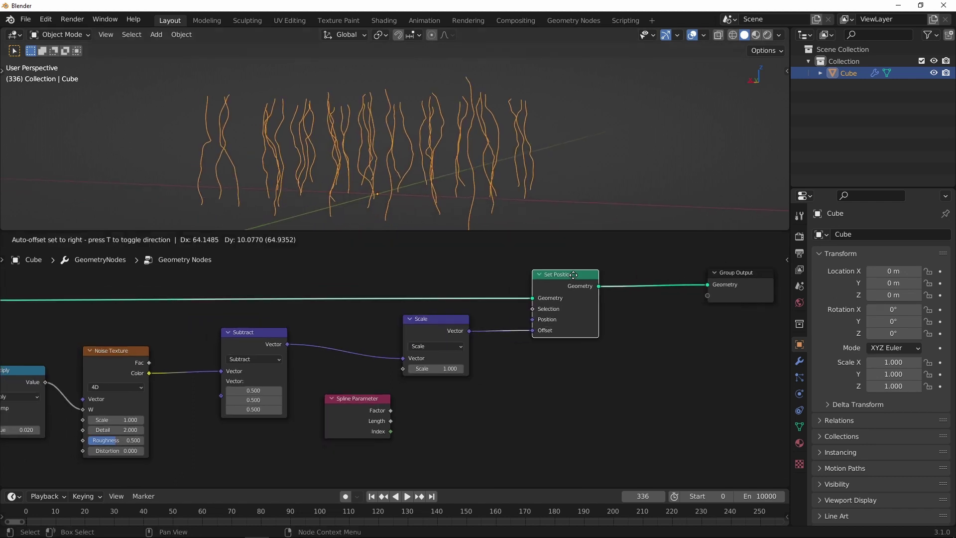
middle_click_drag(498, 291, 453, 307, "ctrl")
left_click_drag(453, 308, 487, 309)
Connect the Spline Parameter's Factor output to the Scale node's Scale input
middle_click_drag(481, 313, 461, 329, "ctrl")
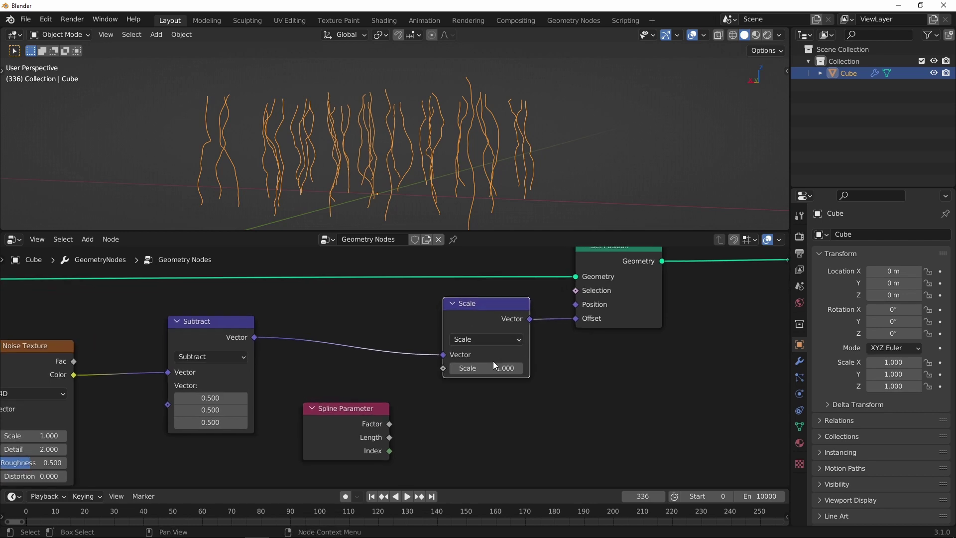
mouse_move(493, 368)
left_mouse_down()
mouse_move(539, 367)
mouse_move(501, 368)
mouse_move(527, 367)
mouse_move(510, 367)
left_mouse_up()
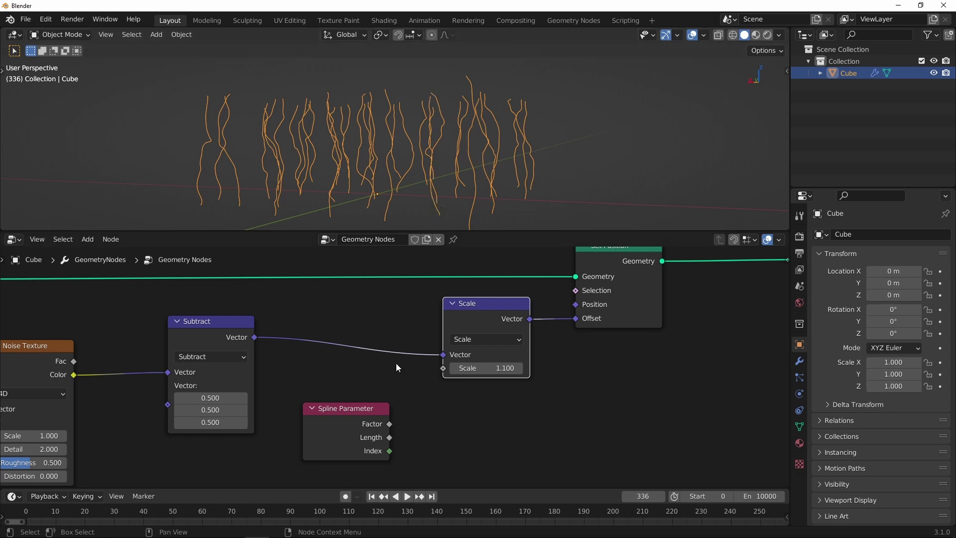
left_click_drag(373, 405, 444, 369)
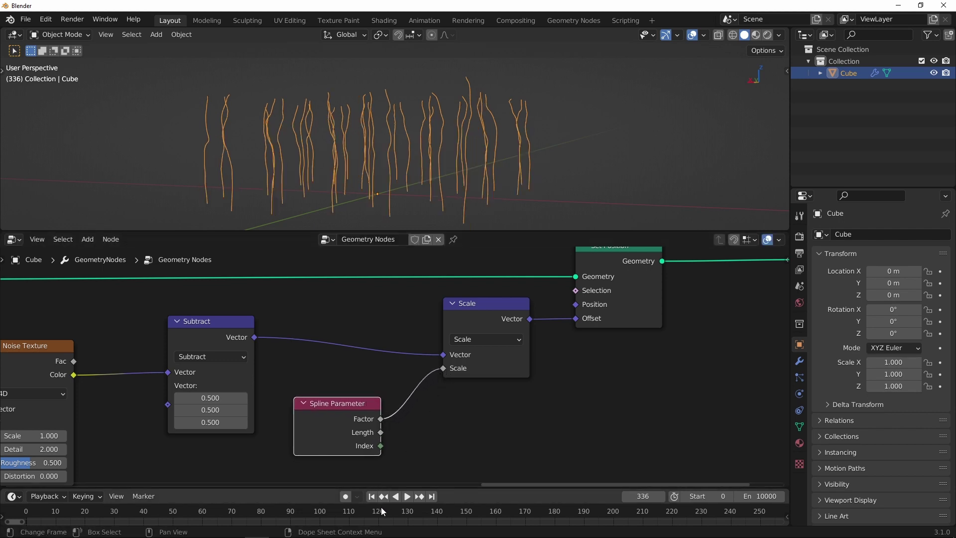
Play the animation, stop it, and examine from another angle how the displacement varies along the curves
key("space")
left_click_drag(381, 508, 307, 496)
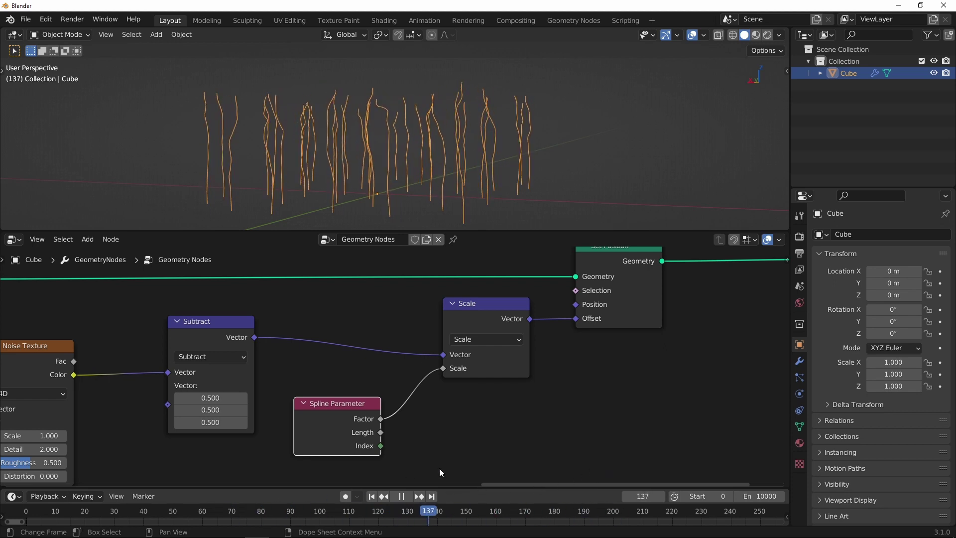
key("space")
middle_click_drag(516, 119, 471, 259)
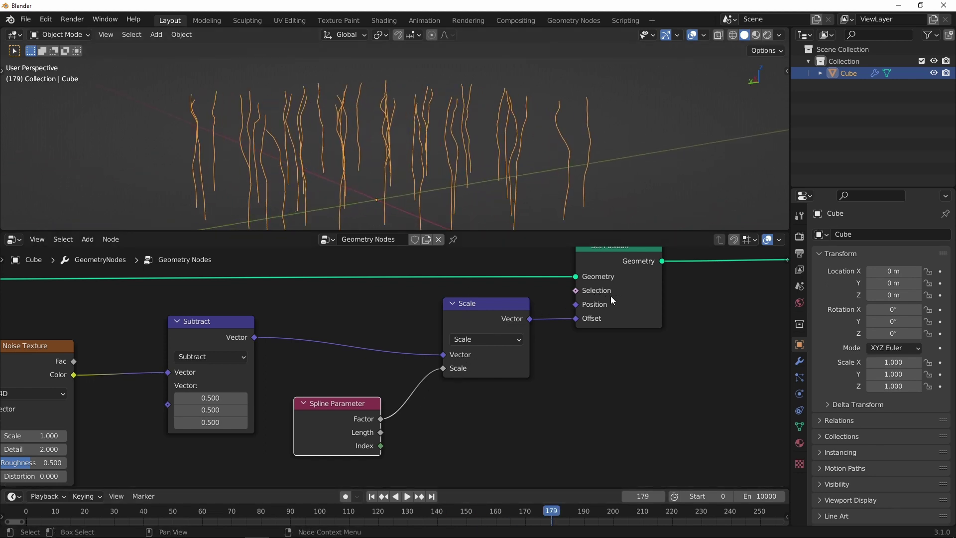
Move the Group Output, Set Position and Scale nodes farther along to make room after the Spline Parameter node
scroll(612, 303, "down", 9)
middle_click_drag(512, 381, 491, 389)
left_click_drag(594, 314, 656, 313)
left_click(495, 312)
left_click_drag(496, 316, 576, 313)
left_click_drag(432, 342, 459, 338)
Insert a Map Range node between the Spline Parameter's Factor output and the Scale node's Scale input
scroll(452, 373, "up", 1)
key("shift+a")
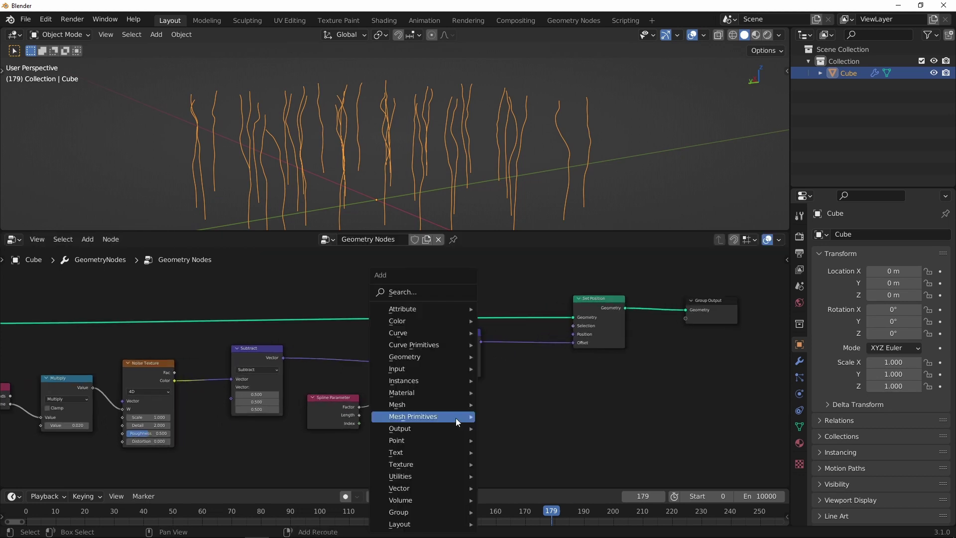
mouse_move(421, 476)
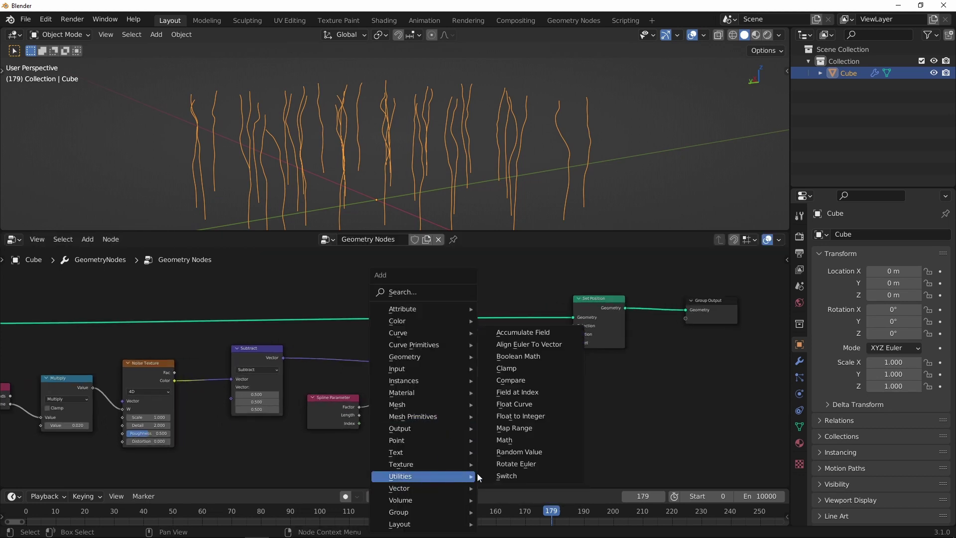
left_click(518, 431)
left_click(421, 394)
scroll(422, 368, "up", 2)
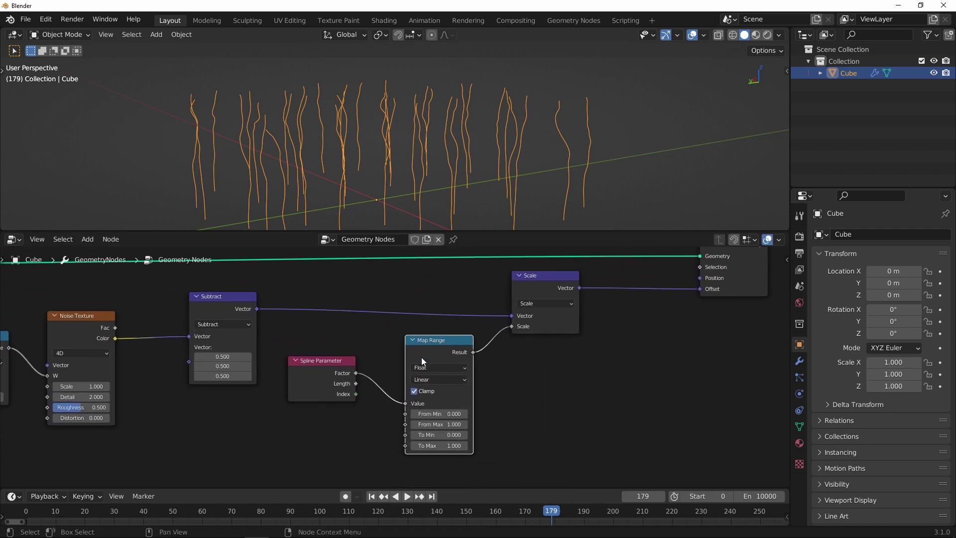
middle_click_drag(422, 367, 419, 356, "ctrl")
Hide the Spline Parameter node's unused outputs and position the node beside the Map Range node's Value input
left_click_drag(336, 360, 330, 387)
middle_click_drag(329, 373, 349, 331)
key("ctrl+h")
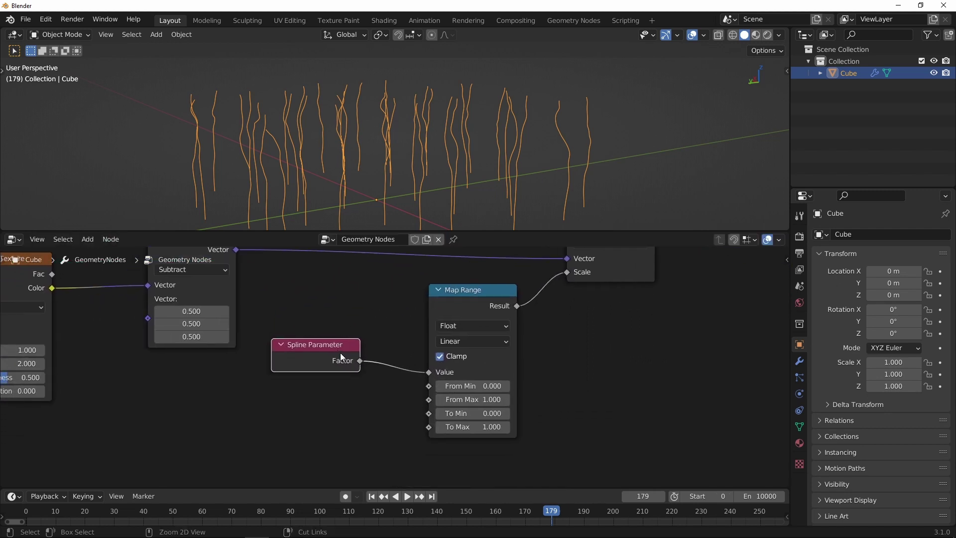
left_click_drag(341, 345, 346, 354)
scroll(339, 366, "up", 1)
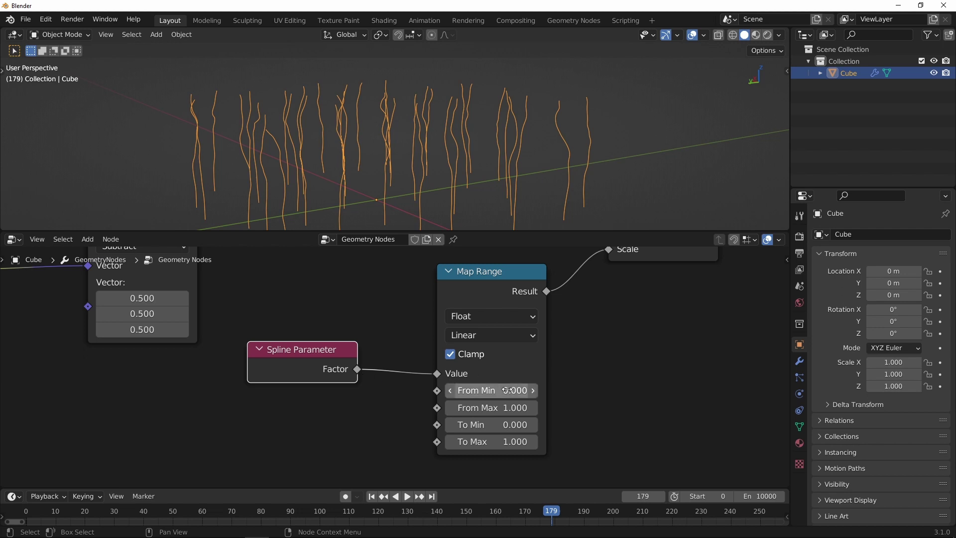
Try a To Max of 7.3 on the Map Range node and play the animation to examine the displacement
left_click_drag(509, 442, 548, 441)
left_click(407, 496)
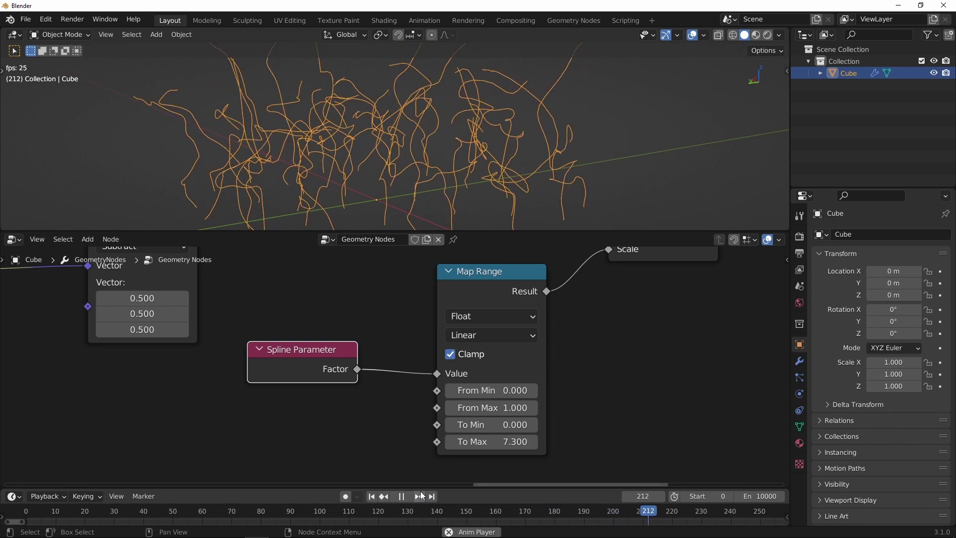
scroll(548, 118, "down", 4)
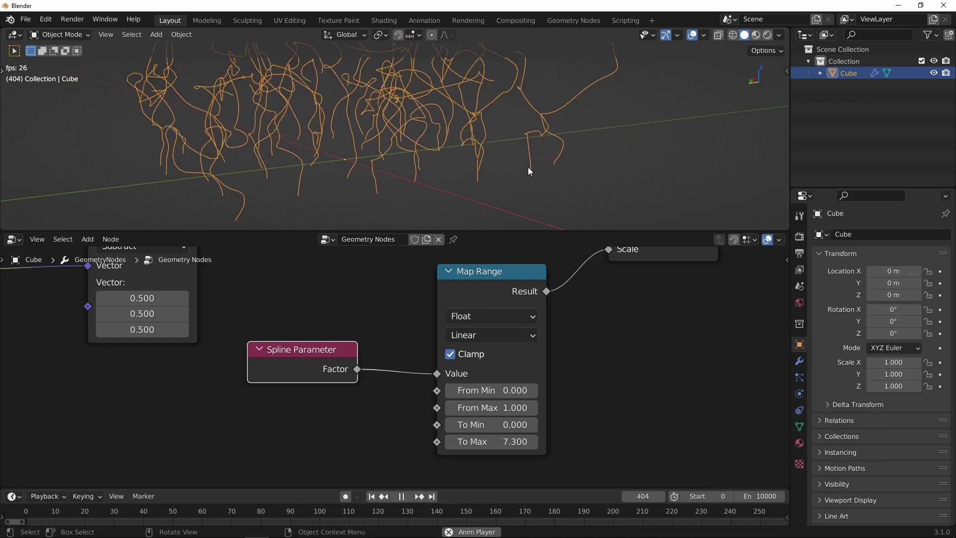
Set the Map Range node's To Max to 2, watch the animation from another angle and stop playback
left_click(506, 441)
type("2")
key("Return")
middle_click_drag(620, 127, 605, 147)
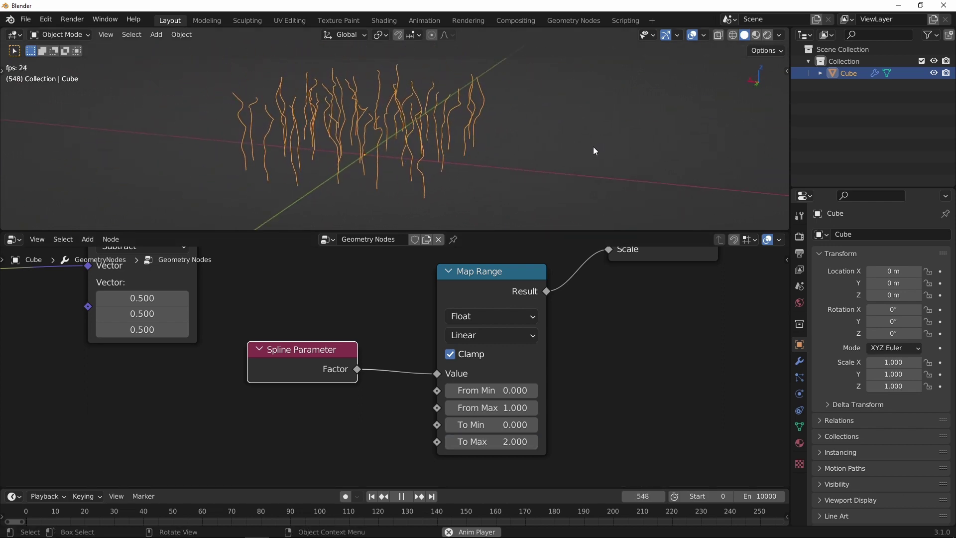
scroll(546, 344, "down", 2)
scroll(518, 323, "up", 3)
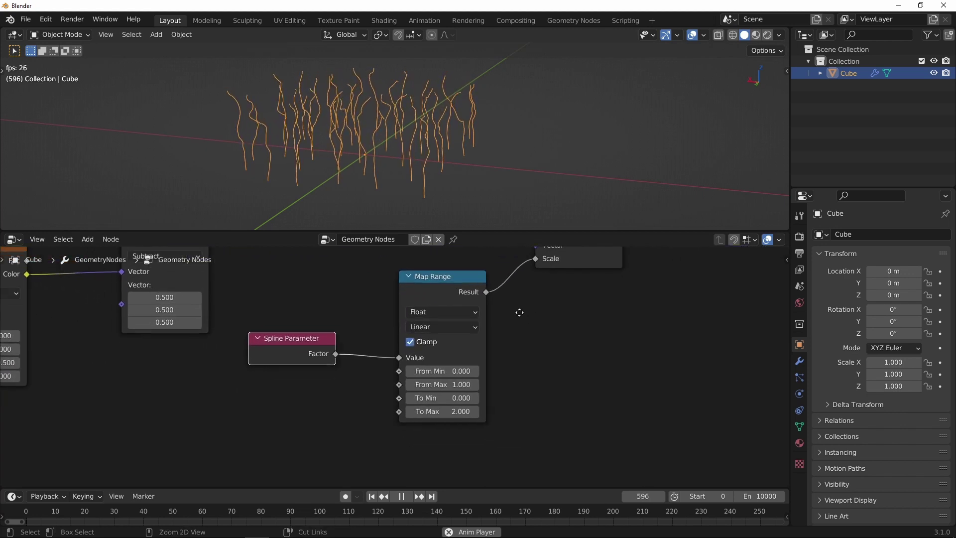
left_click(401, 497)
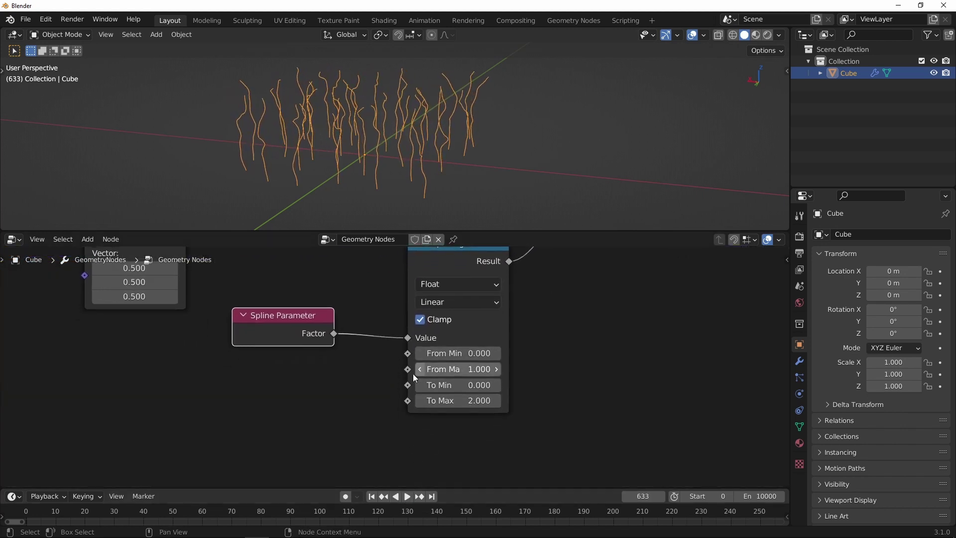
Add a Random Value node below the Spline Parameter node
middle_click_drag(354, 389, 381, 393)
left_click(360, 402)
key("shift+a")
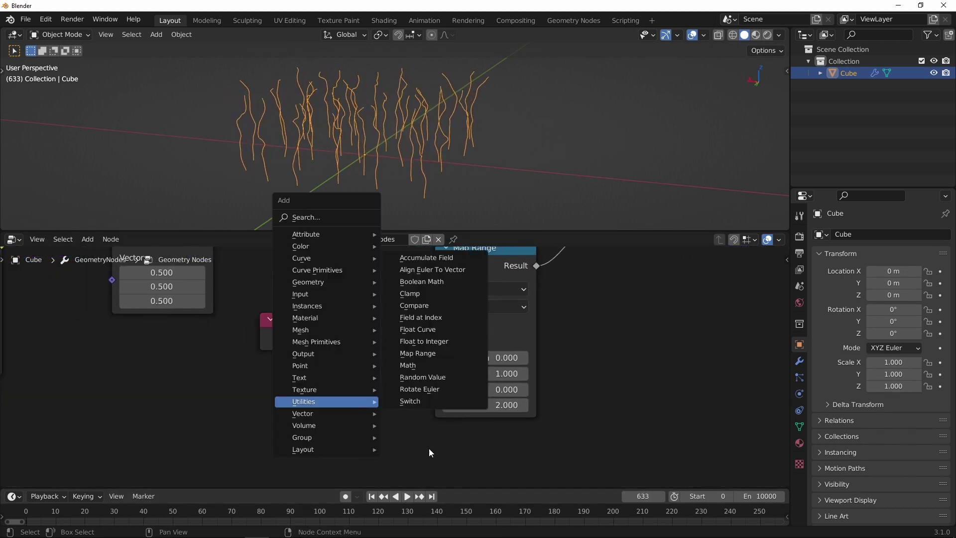
scroll(450, 420, "up", 2)
scroll(390, 391, "down", 3)
key("shift+a")
mouse_move(352, 397)
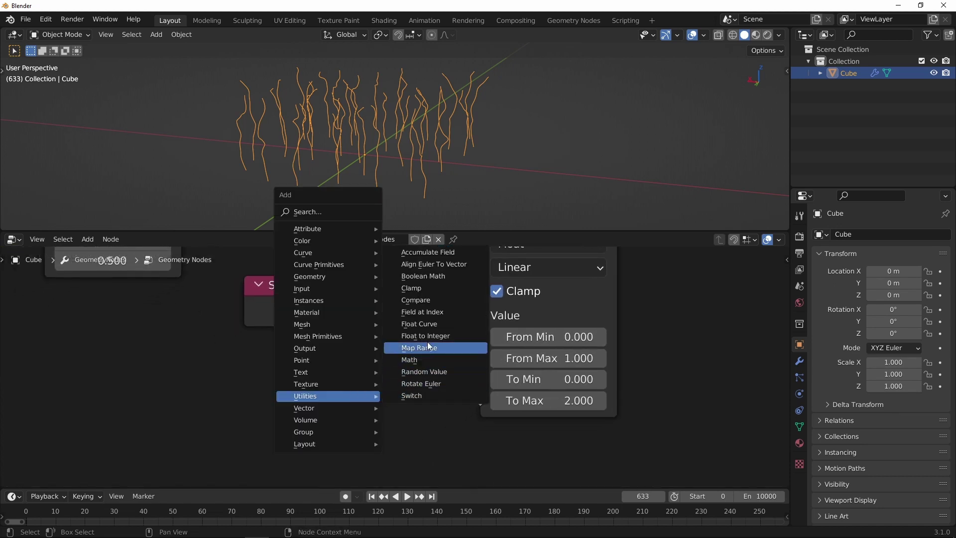
left_click(427, 371)
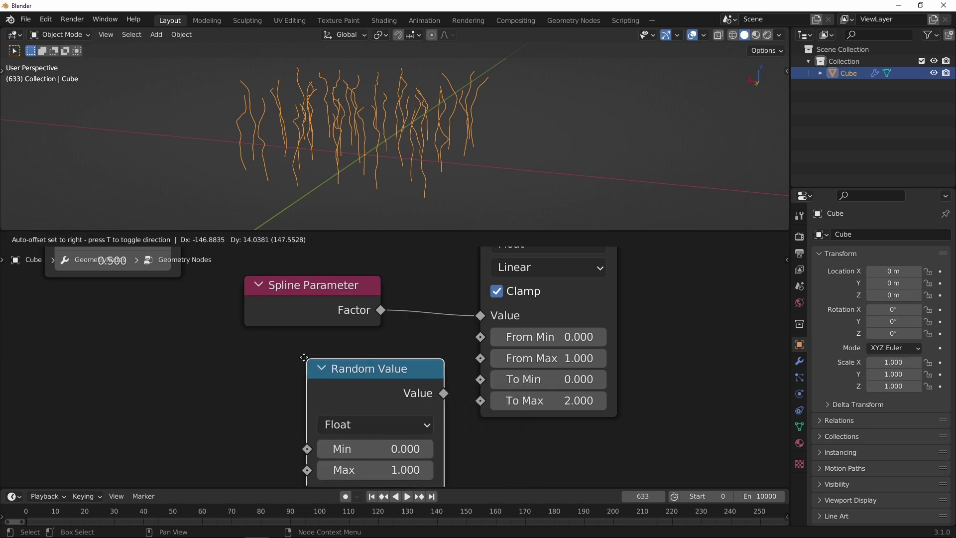
left_click(283, 361)
Set the Random Value node's Min to 1 and Max to 2, and connect its Value to Map Range's To Max
scroll(359, 425, "down", 2)
left_click(358, 425)
type("2")
key("Return")
left_click(344, 408)
type("1")
key("Return")
left_click_drag(384, 363, 438, 371)
Play the animation in reverse, try a higher Max on the Random Value node, and set Max back to 2
left_click(396, 496)
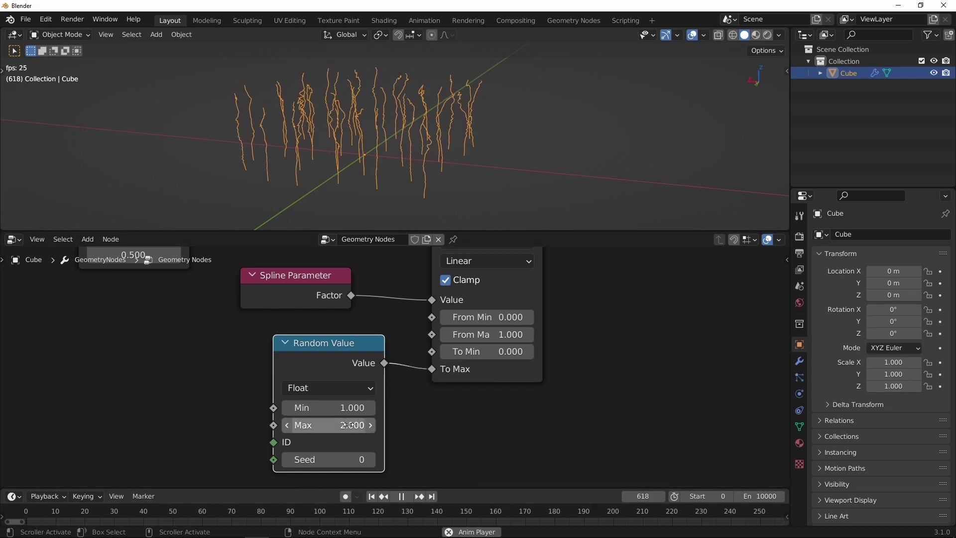
left_click_drag(349, 425, 369, 430)
middle_click_drag(456, 132, 476, 131)
left_click(344, 425)
type("2")
key("Return")
scroll(392, 384, "up", 1)
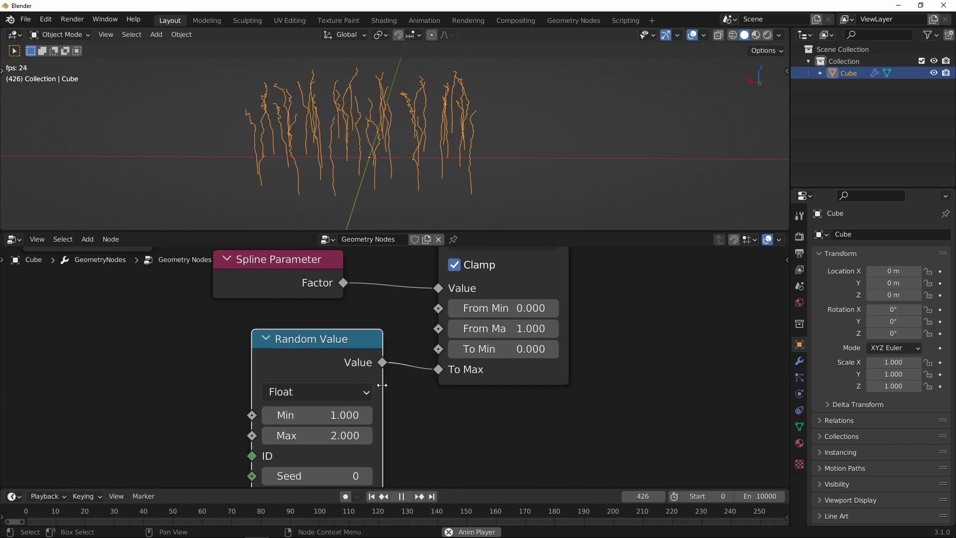
Cut the link into Map Range's To Max and delete the Random Value node
right_click_drag(423, 355, 393, 381, "ctrl")
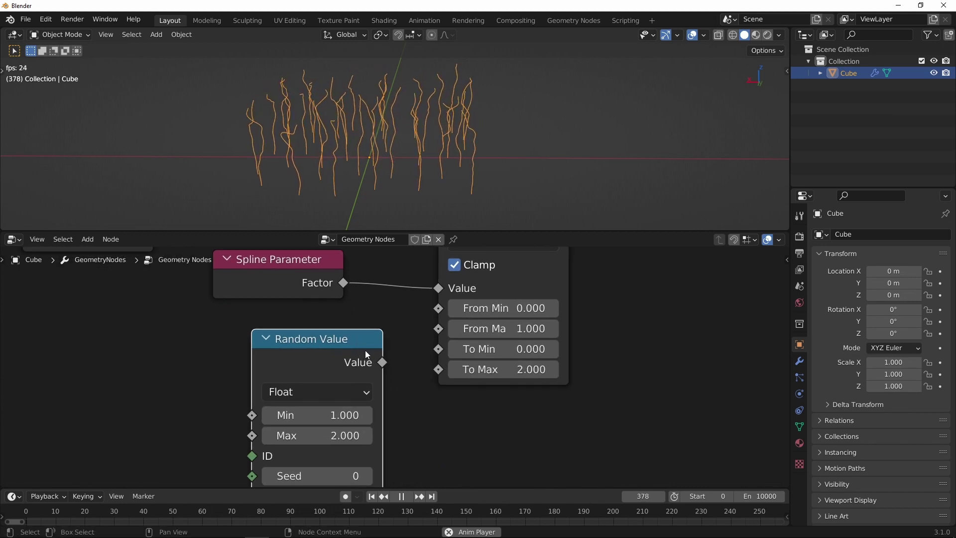
key("x")
scroll(399, 380, "down", 3)
middle_click_drag(448, 195, 451, 148)
scroll(471, 128, "up", 1)
scroll(498, 338, "down", 8)
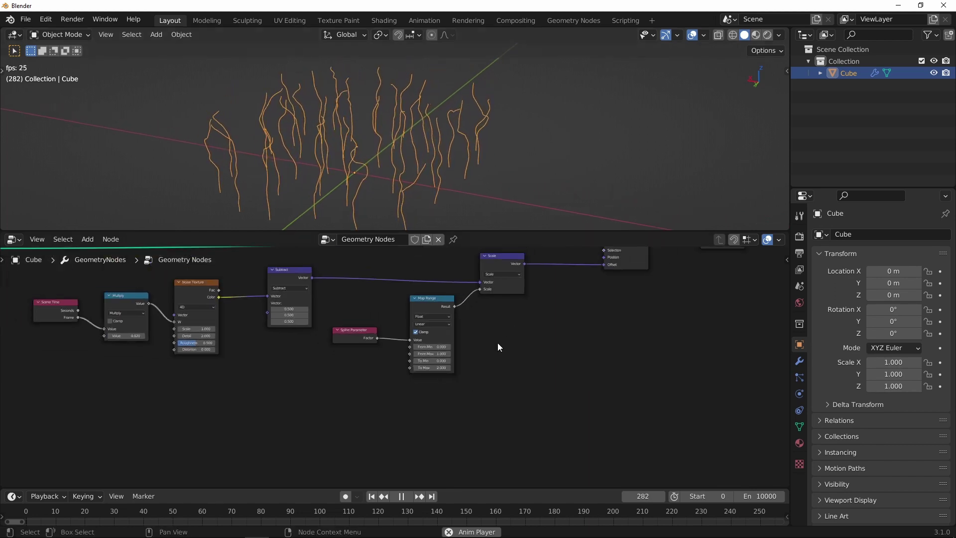
Move the Set Position node slightly along, stop playback, return to frame 0 and inspect the curves
middle_click_drag(498, 342, 392, 383)
left_click_drag(507, 295, 520, 294)
left_click(401, 497)
left_click(372, 496)
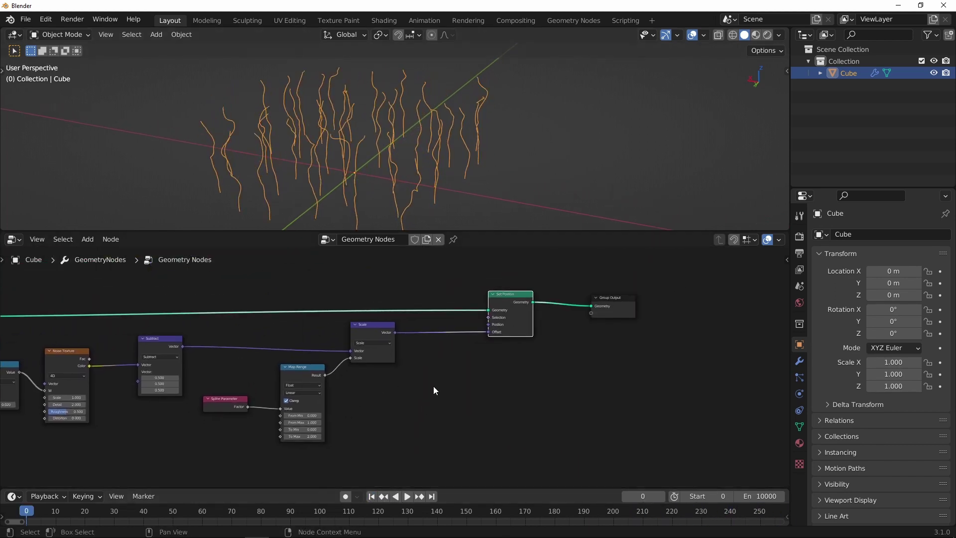
scroll(438, 376, "up", 2)
middle_click_drag(464, 180, 468, 130)
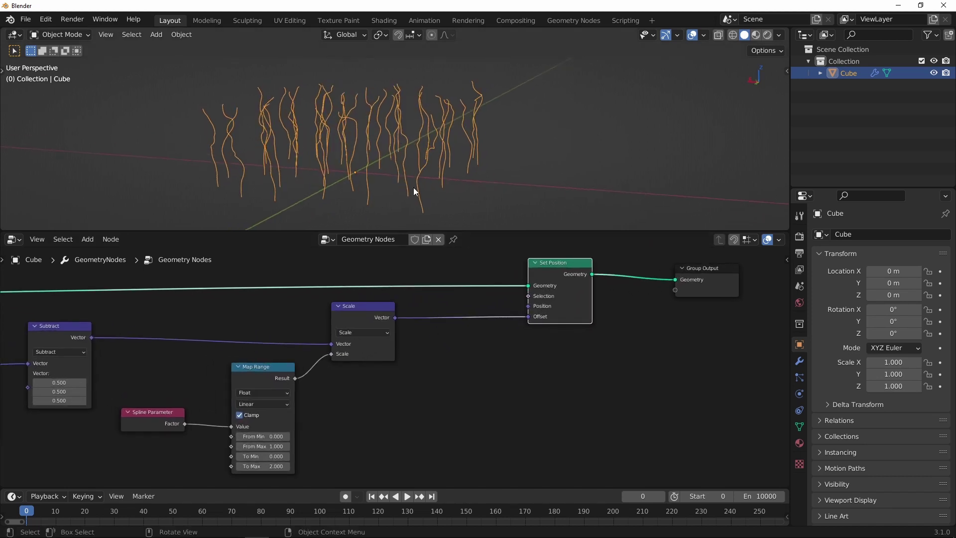
middle_click_drag(428, 156, 425, 125)
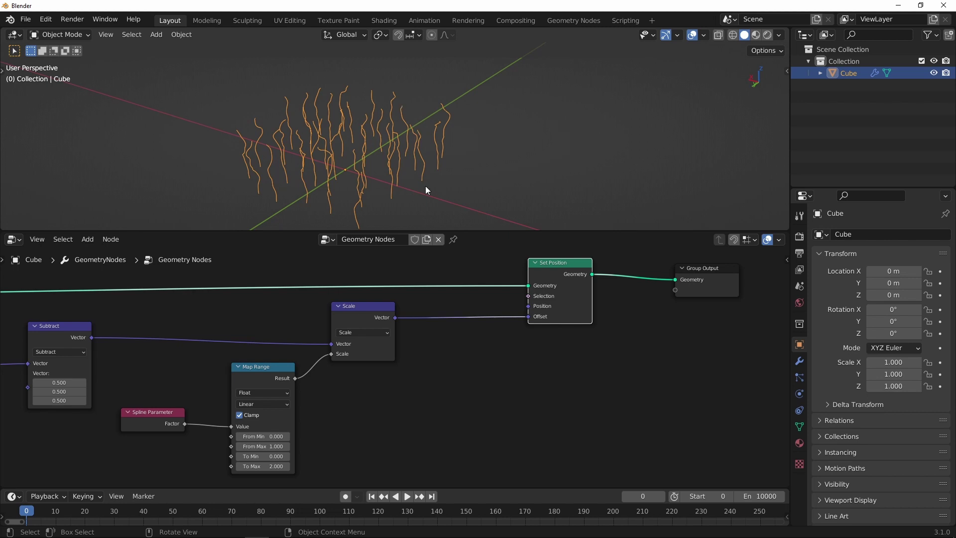
Join the displacement nodes, from Scene Time through Set Position, into one frame
scroll(412, 406, "down", 6)
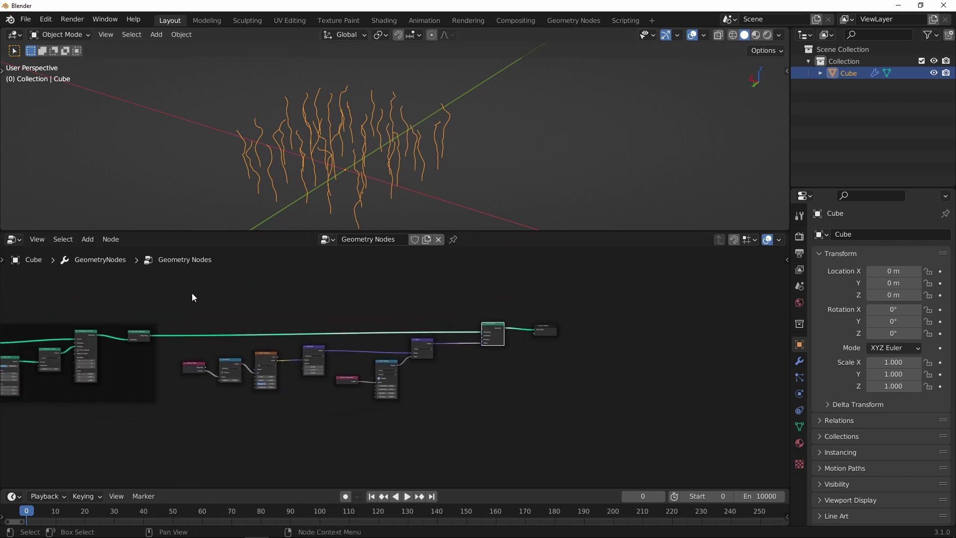
left_click_drag(182, 288, 499, 440)
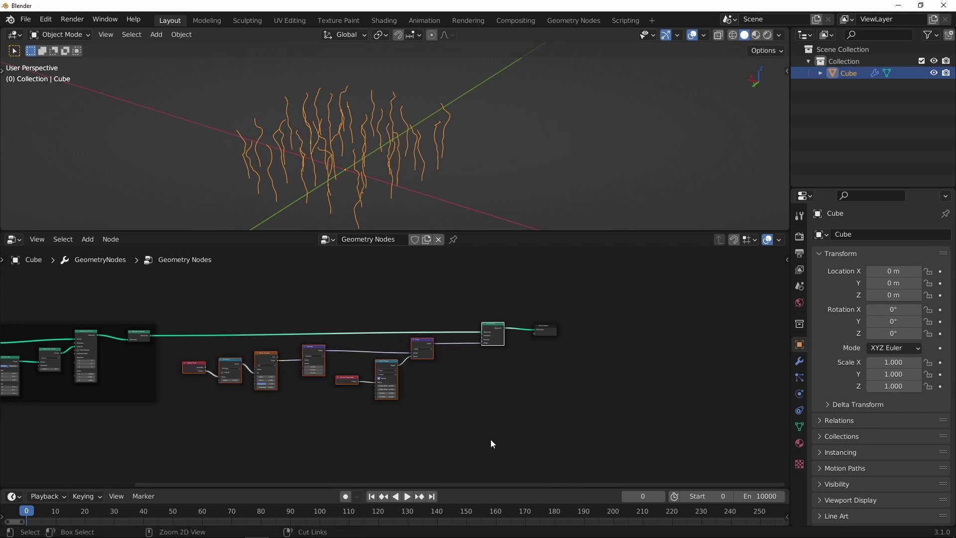
key("ctrl+j")
Move the Group Output node farther along and shift the displacement frame away from the earlier one
left_click_drag(553, 328, 640, 327)
left_click_drag(412, 319, 435, 315)
middle_click_drag(639, 336, 477, 320)
left_click_drag(473, 309, 522, 310)
middle_click_drag(447, 325, 459, 362, "ctrl")
Add an Endpoint Selection node in the free space between the displacement frame and the Group Output
left_click(463, 373)
key("shift+a")
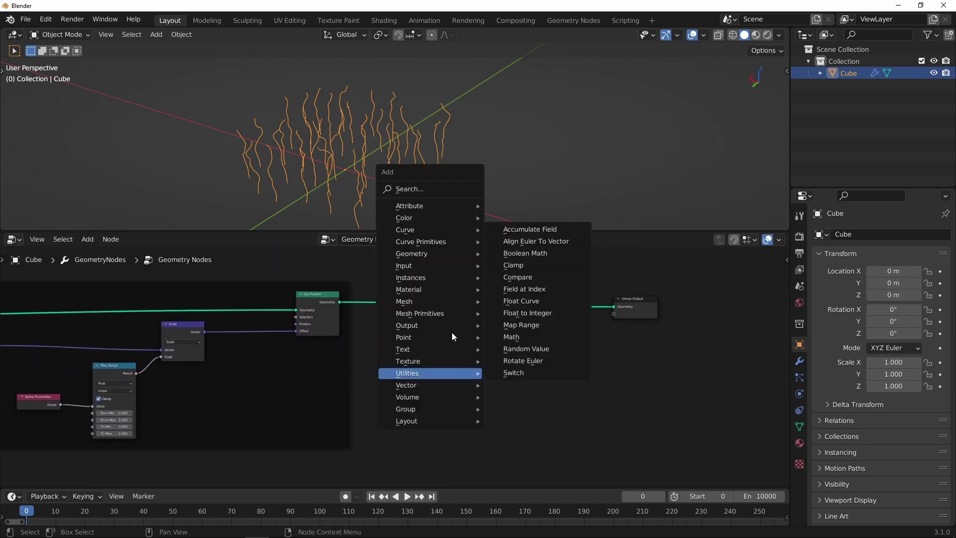
mouse_move(422, 229)
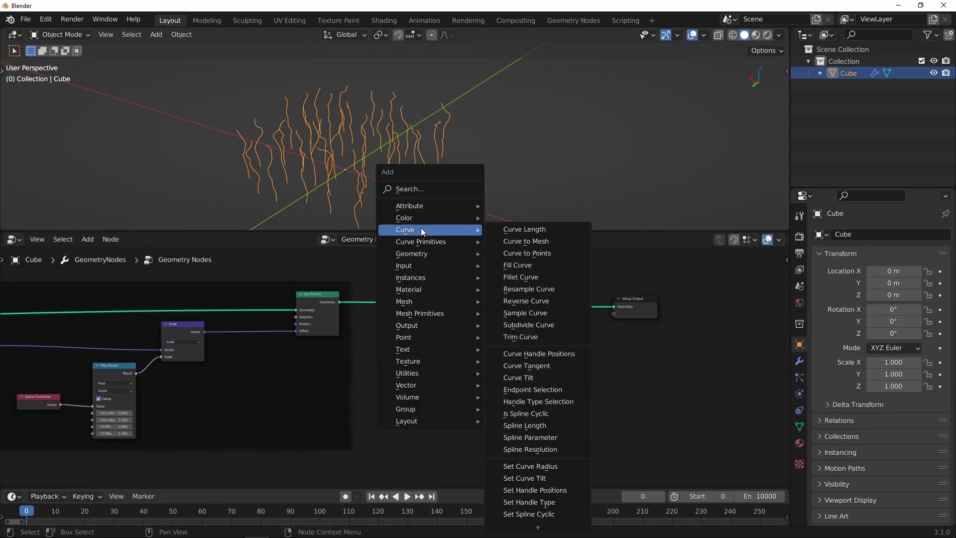
left_click(539, 390)
left_click(413, 377)
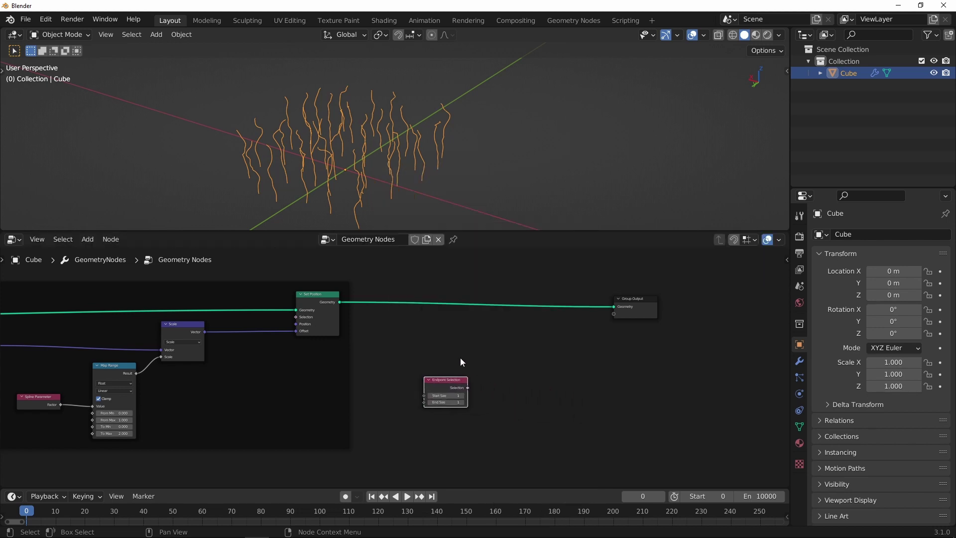
middle_click_drag(462, 358, 403, 335, "ctrl")
key("g")
left_click(476, 329)
middle_click_drag(403, 335, 507, 366, "ctrl")
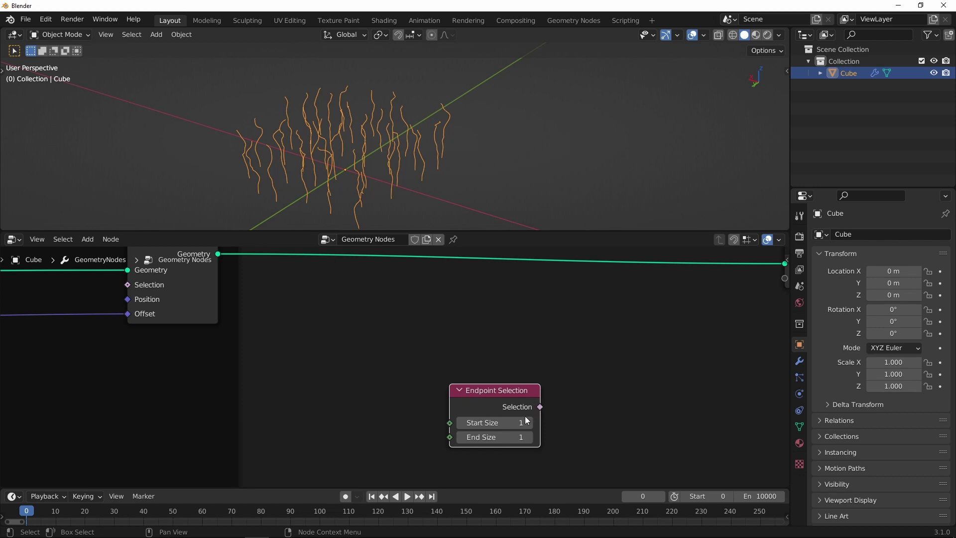
Move the Endpoint Selection node closer to the frame and insert an Instance on Points node between Set Position and Group Output
scroll(426, 138, "up", 1)
middle_click_drag(427, 141, 431, 173)
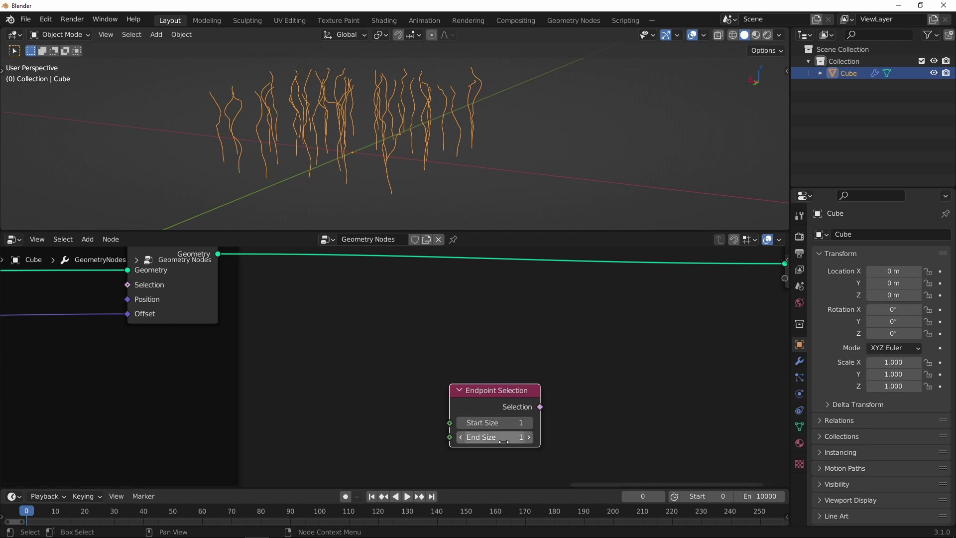
scroll(464, 369, "down", 3)
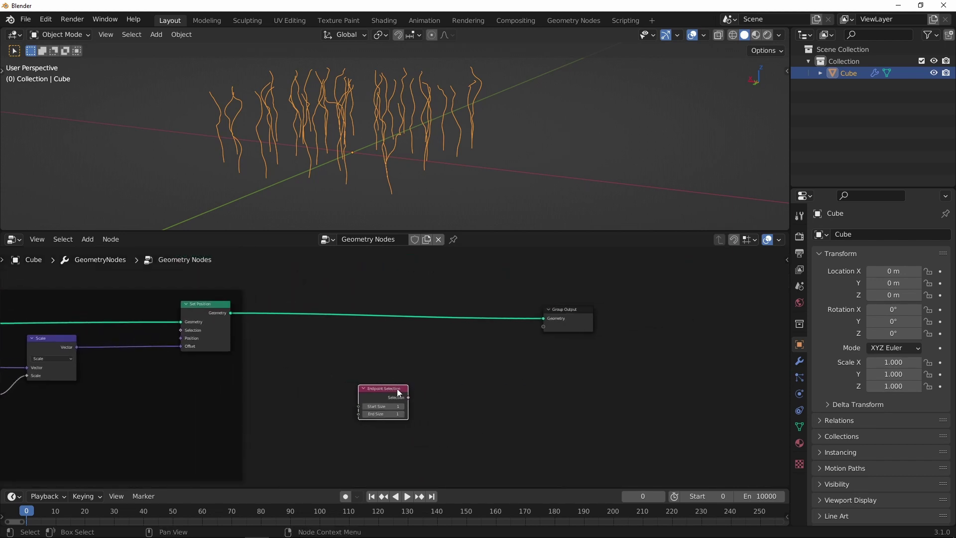
left_click_drag(397, 393, 359, 400)
left_click(439, 378)
key("shift+a")
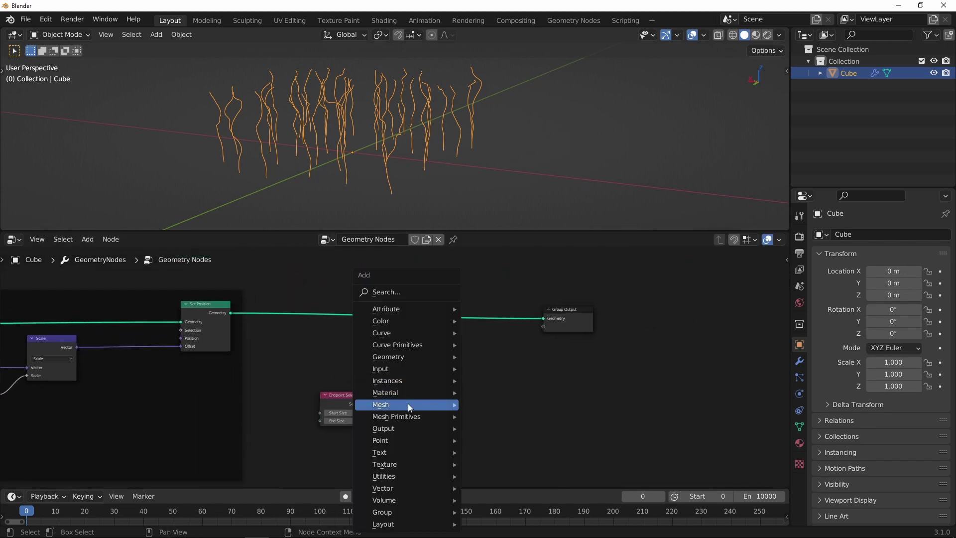
mouse_move(403, 359)
mouse_move(393, 380)
left_click(498, 380)
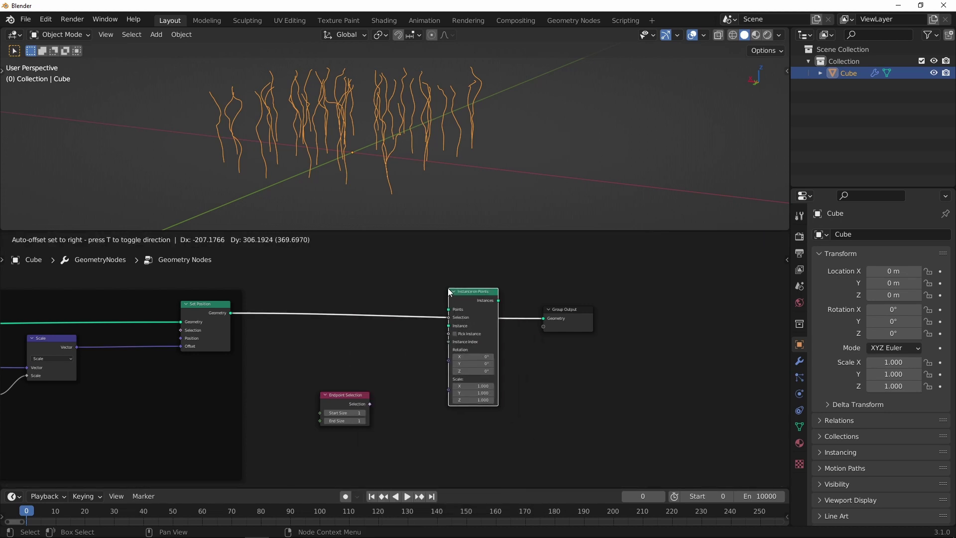
left_click(447, 277)
Connect the Endpoint Selection node's output to the Selection input of Instance on Points
scroll(386, 344, "up", 1)
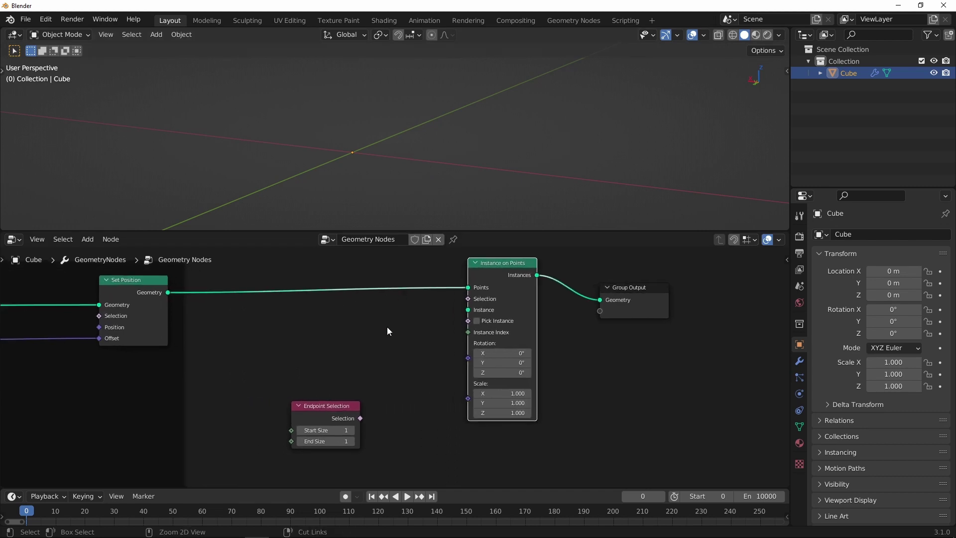
left_click_drag(350, 403, 489, 279)
scroll(355, 382, "up", 2)
scroll(450, 380, "down", 3)
Add a UV Sphere node and arrange it below the Endpoint Selection node, close to Instance on Points
key("shift+a")
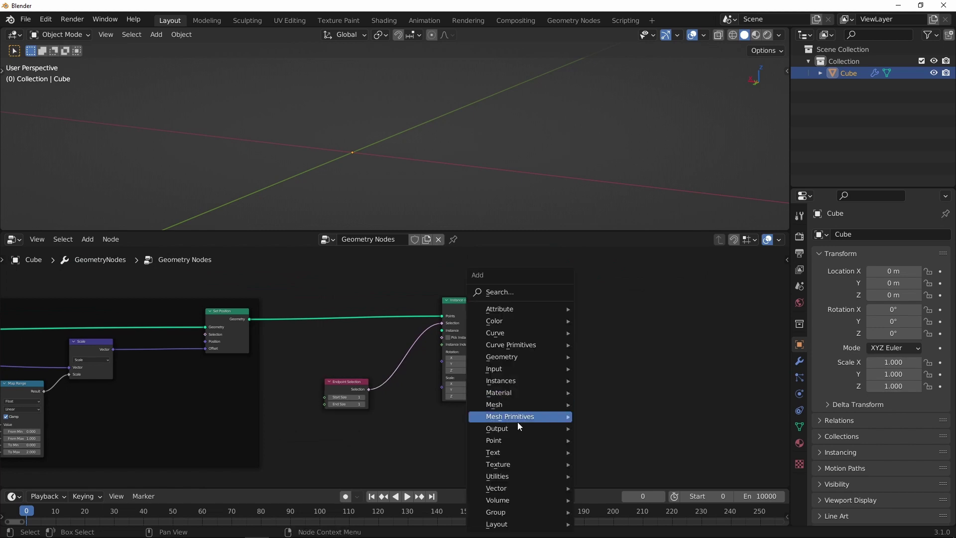
mouse_move(548, 416)
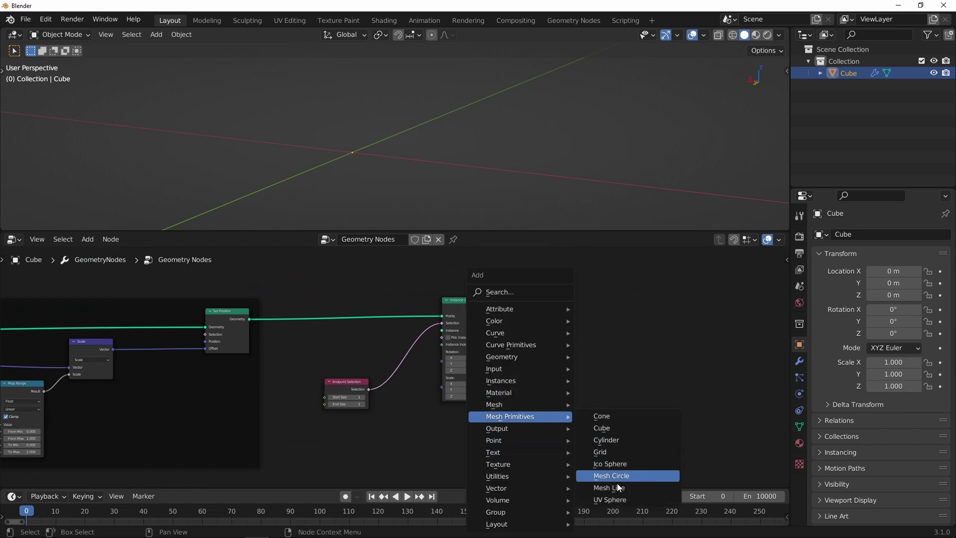
left_click(617, 498)
left_click(400, 395)
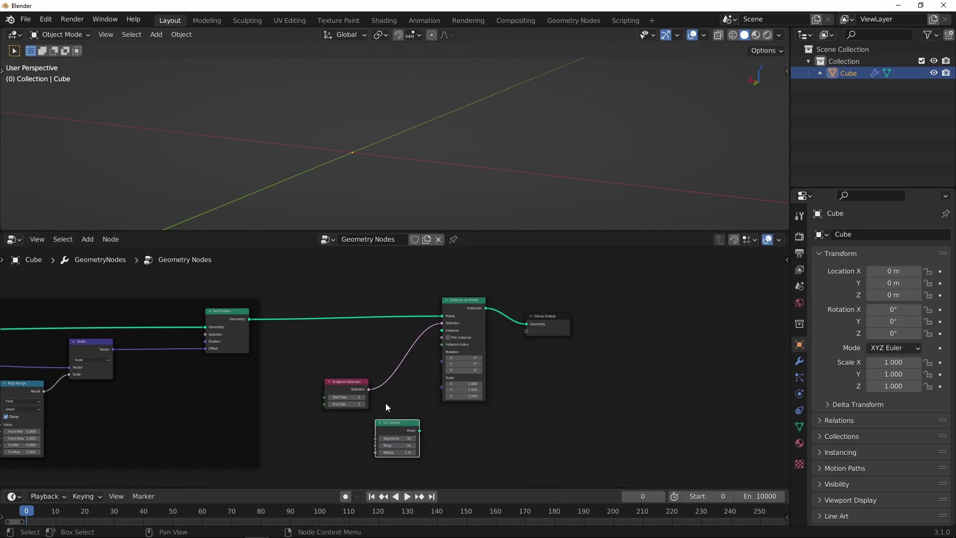
middle_click_drag(400, 396, 430, 380)
left_click_drag(396, 362, 429, 340)
left_click_drag(422, 407, 401, 394)
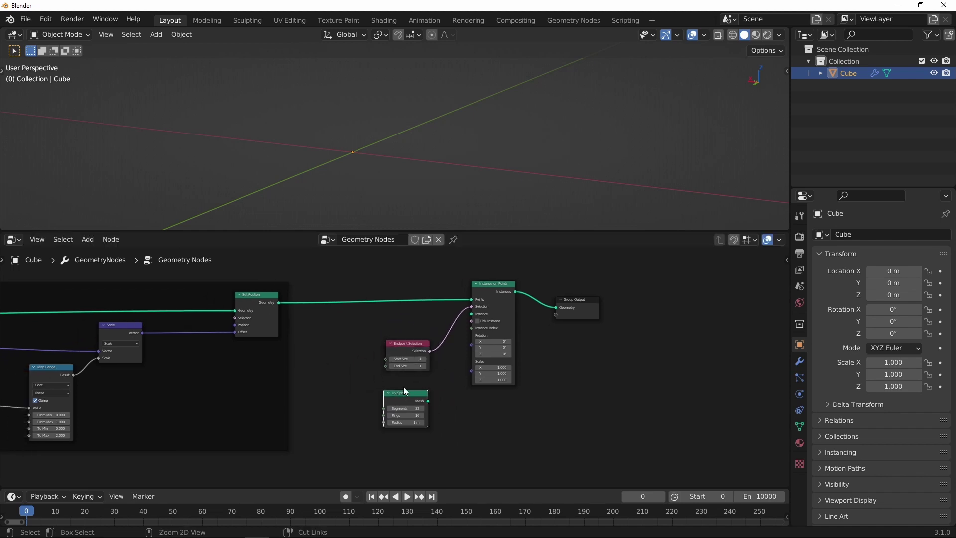
Connect the UV Sphere's Mesh output to the Instance input of Instance on Points
scroll(404, 381, "up", 3)
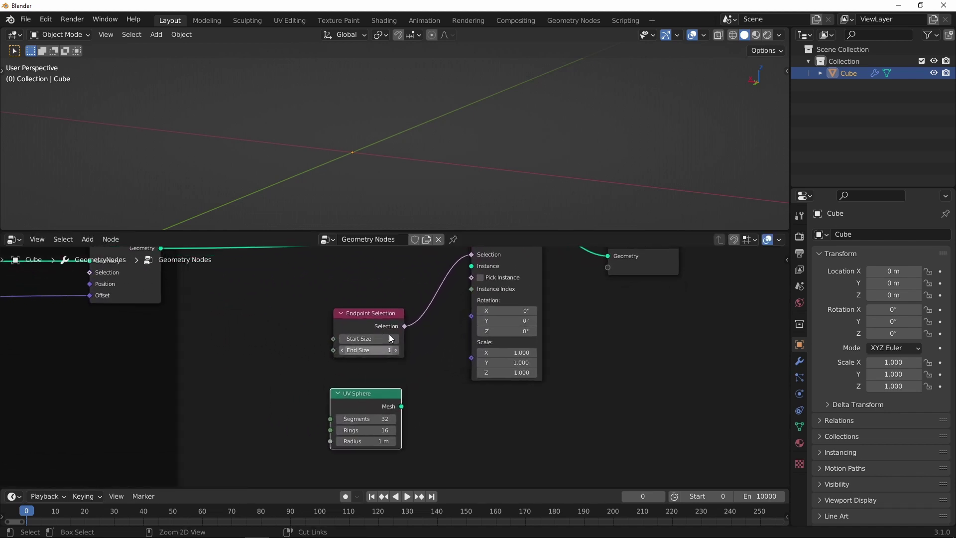
scroll(390, 396, "right", 1, "ctrl")
left_click_drag(383, 409, 452, 276)
scroll(406, 366, "down", 2)
Set the UV Sphere's radius to 0.1 m
scroll(397, 392, "up", 3)
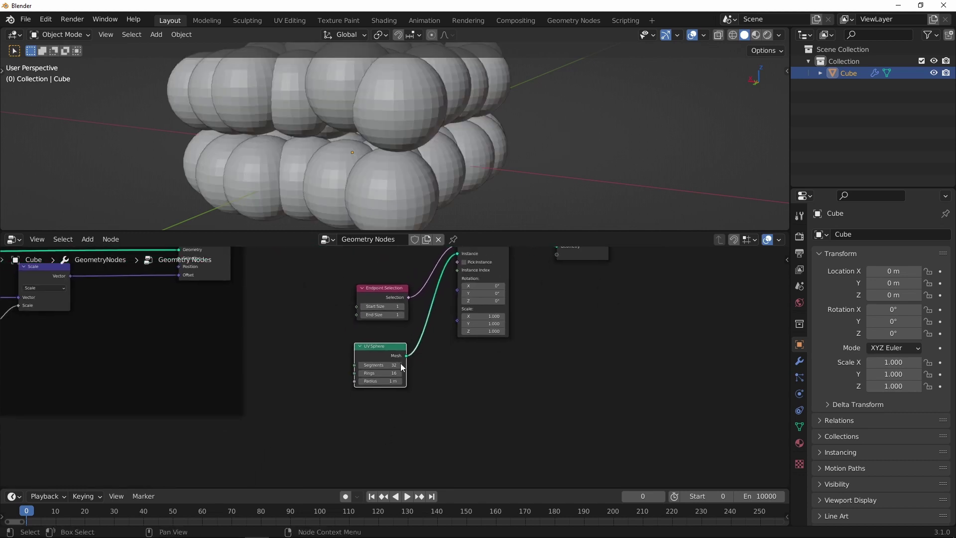
left_click(388, 390)
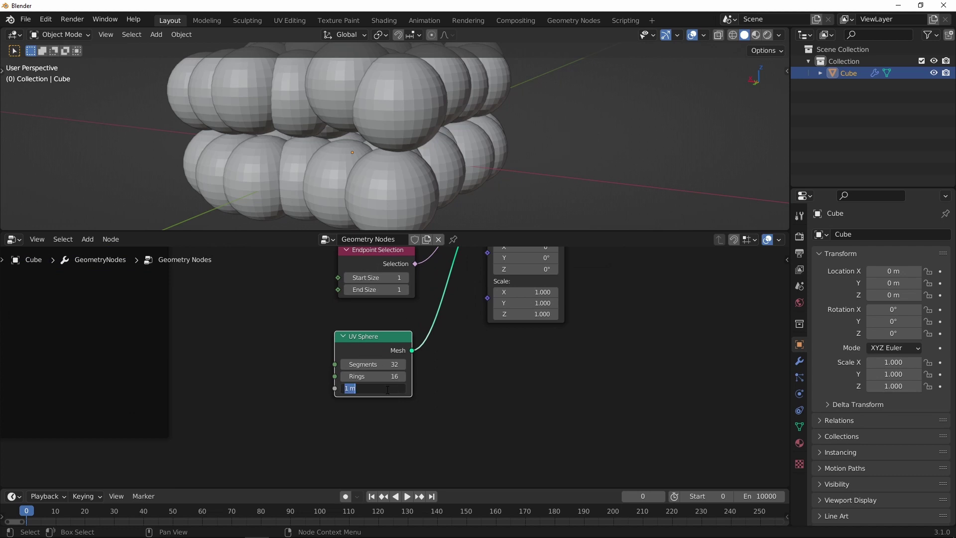
type("0.1")
key("Return")
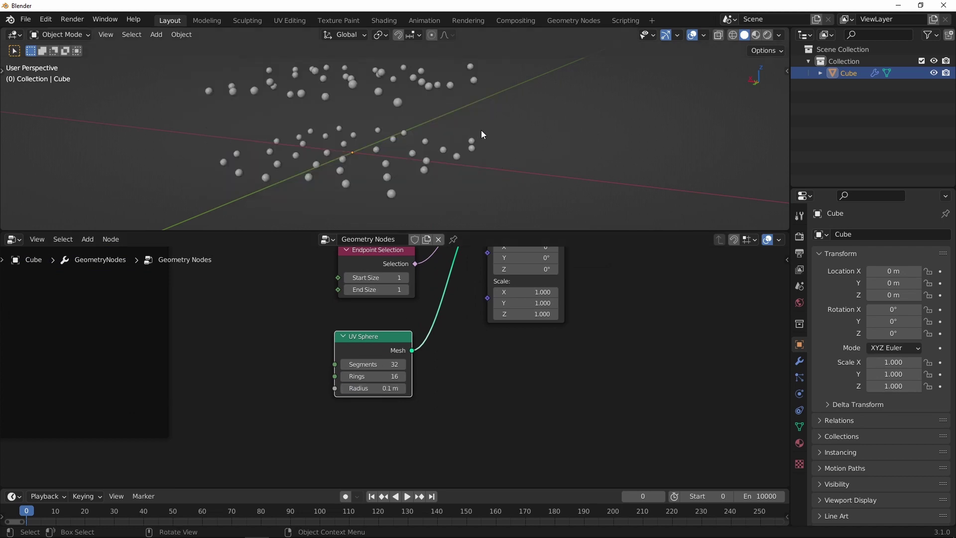
Set the Endpoint Selection's Start Size to 0 and play the animation briefly to check the spheres
middle_click_drag(447, 295, 450, 373)
scroll(405, 363, "up", 1)
left_click_drag(379, 352, 358, 354)
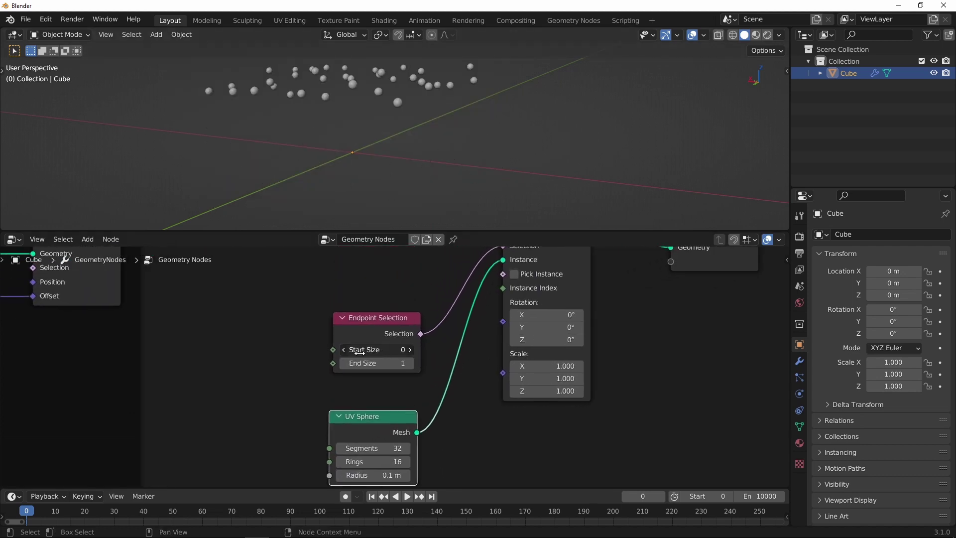
middle_click_drag(472, 175, 428, 99)
scroll(384, 349, "up", 2)
scroll(400, 294, "down", 4)
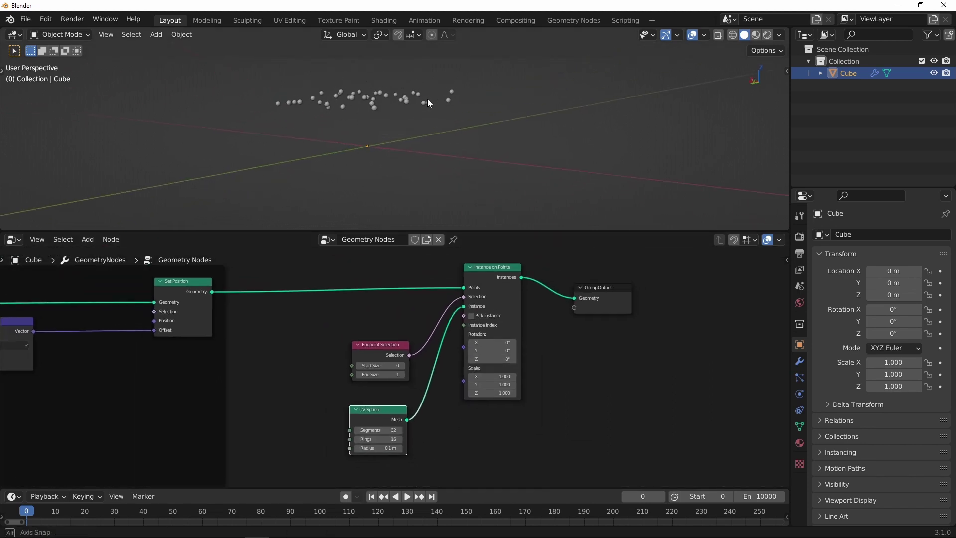
left_click(407, 497)
left_click(409, 497)
Move the Group Output farther away and insert a Join Geometry node between Instance on Points and Group Output
scroll(516, 331, "down", 2)
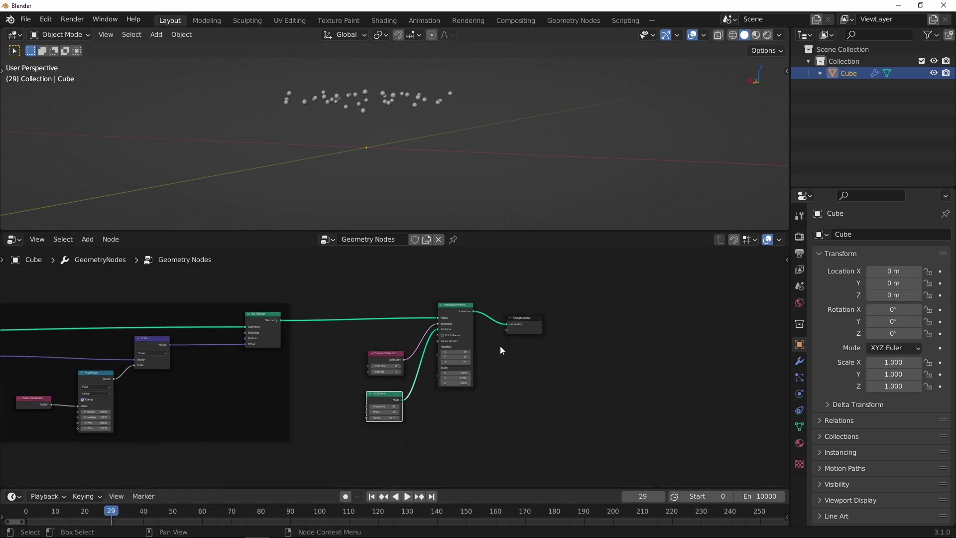
left_click_drag(535, 317, 612, 313)
middle_click_drag(539, 333, 467, 329)
key("shift+a")
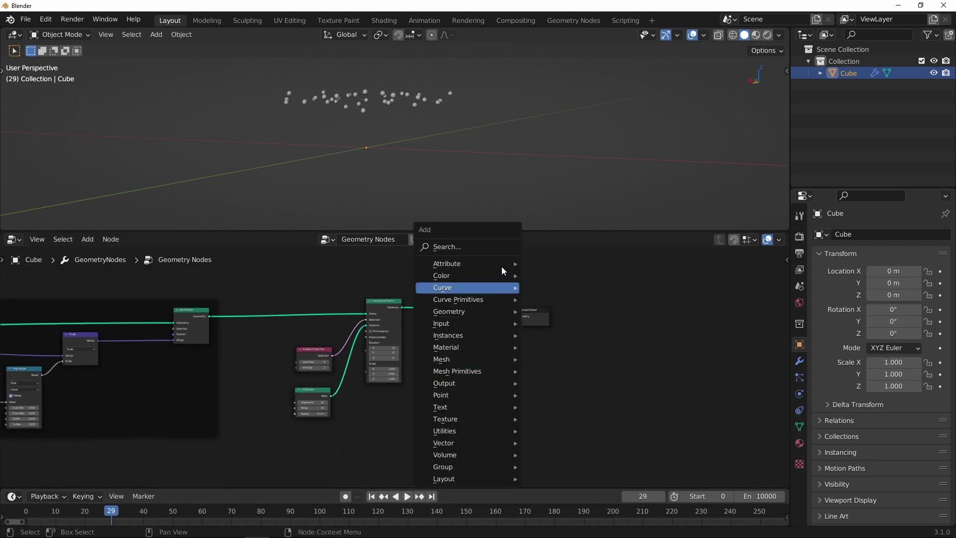
mouse_move(483, 289)
mouse_move(465, 311)
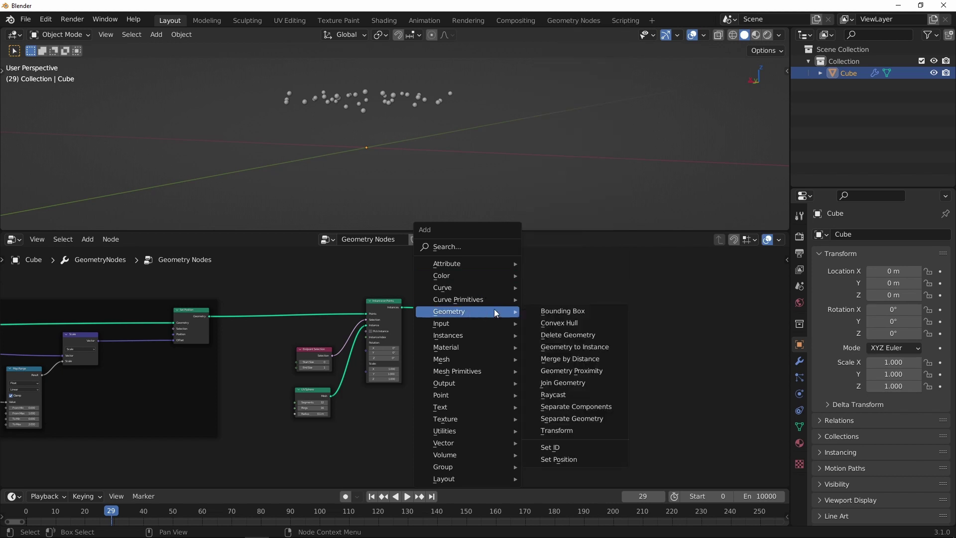
left_click(571, 383)
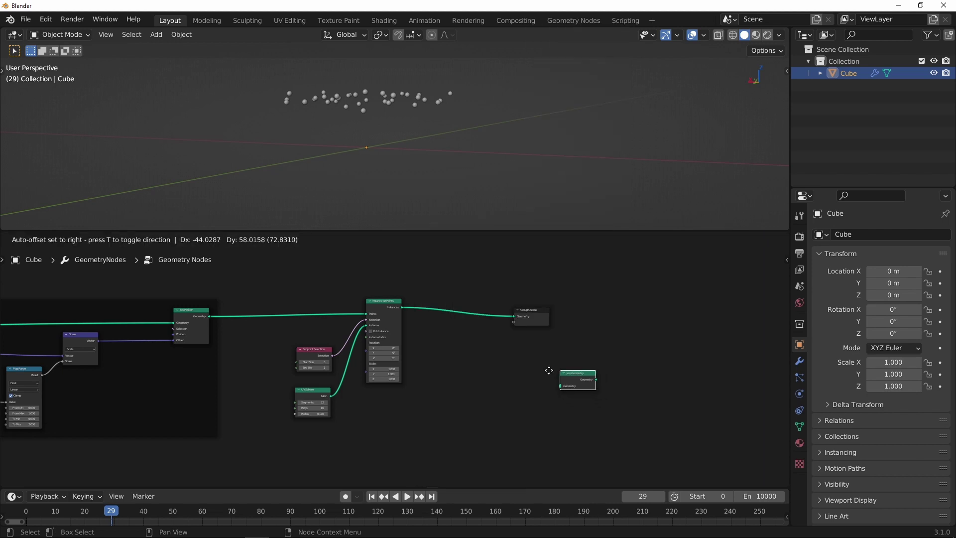
left_click(458, 308)
Move the three sphere instancing nodes below the main line and connect Set Position's Geometry output to Join Geometry
left_click_drag(315, 288, 401, 445)
left_click_drag(384, 309, 357, 364)
left_click_drag(215, 314, 458, 314)
Play the animation and examine the moving tentacles and their end spheres up close
scroll(422, 88, "up", 5)
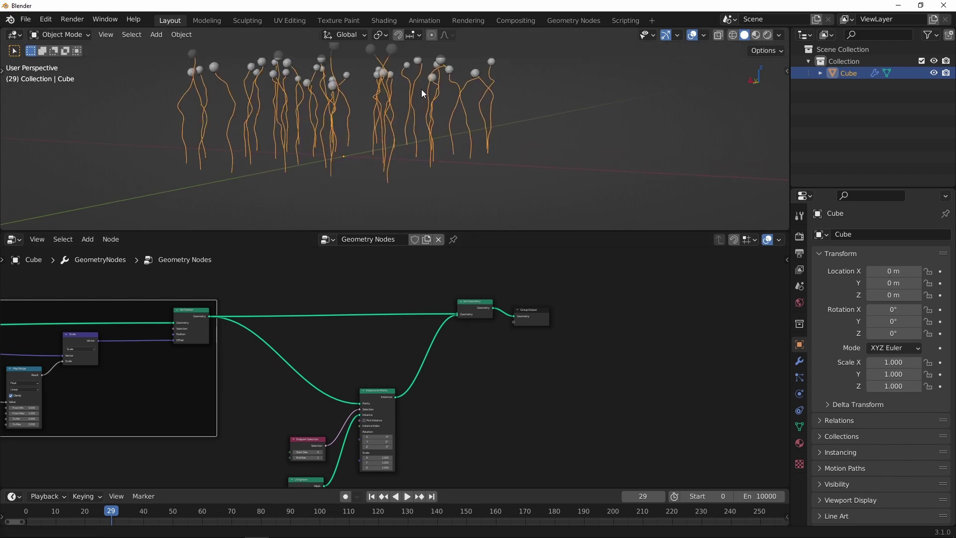
left_click(407, 497)
middle_click_drag(489, 207, 481, 134)
scroll(468, 117, "up", 3)
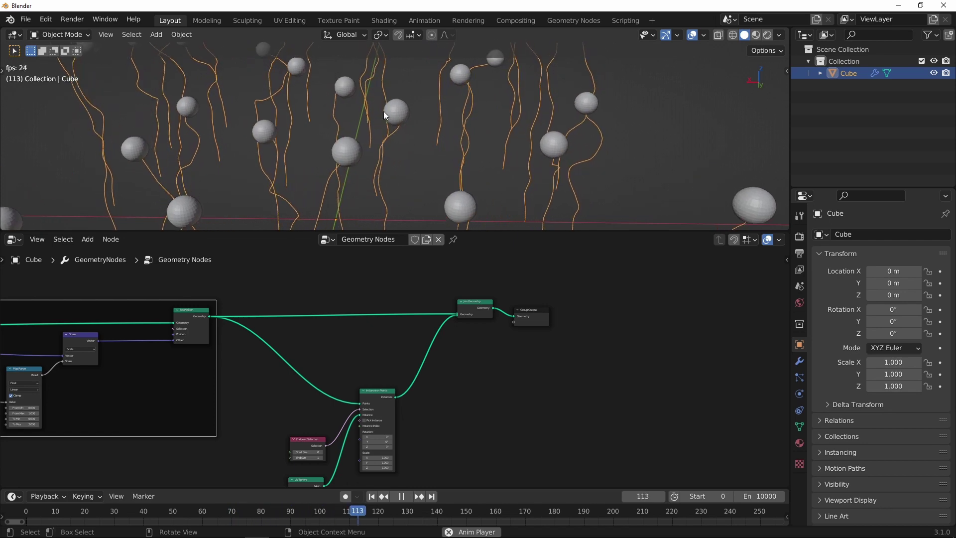
middle_click_drag(385, 131, 394, 115, "ctrl")
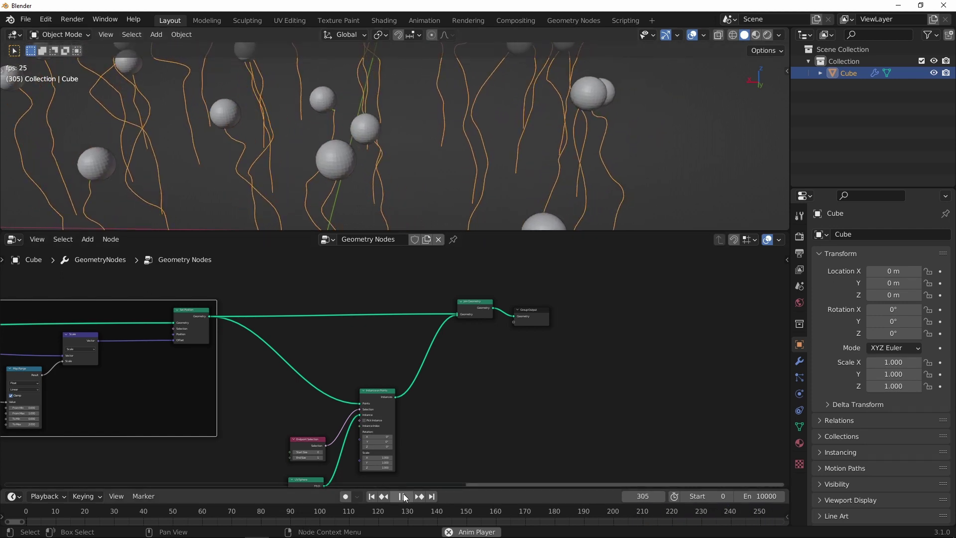
key("space")
middle_click_drag(374, 116, 365, 161, "ctrl")
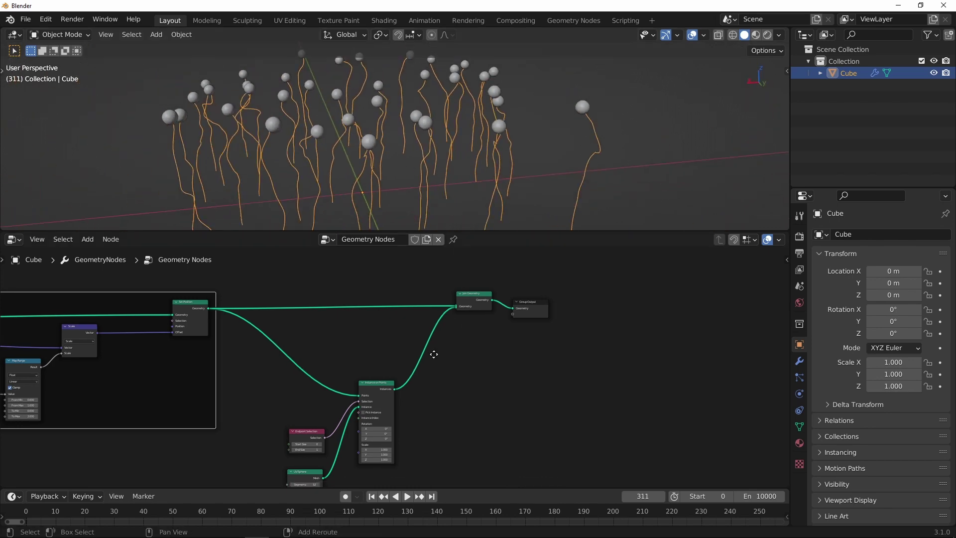
Insert a Set Shade Smooth node between Instance on Points and Join Geometry
mouse_move(434, 344)
middle_mouse_down()
mouse_move(476, 303)
mouse_move(421, 326)
mouse_move(442, 322)
mouse_move(421, 336)
middle_mouse_up()
scroll(421, 340, "up", 5)
scroll(418, 121, "up", 5)
scroll(418, 125, "down", 3)
scroll(475, 361, "down", 1)
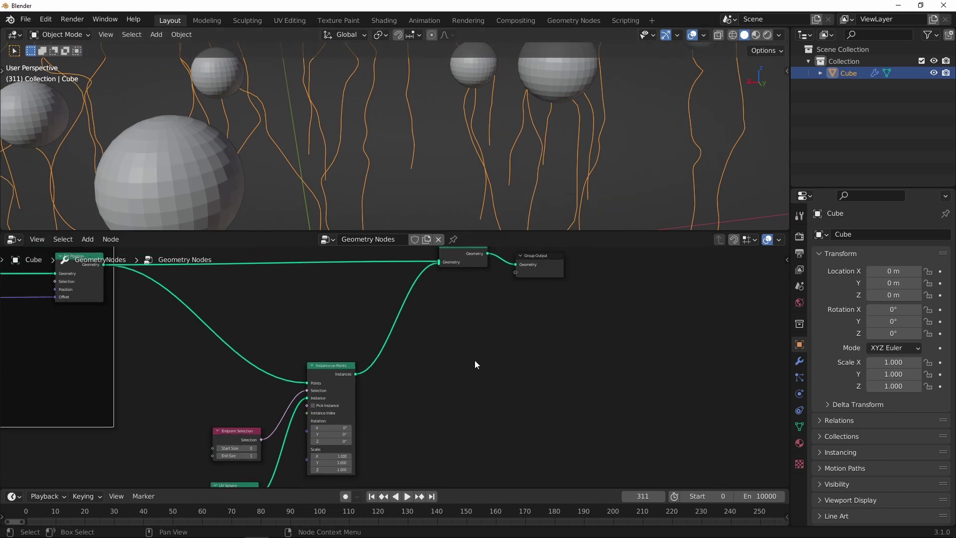
key("shift+a")
mouse_move(460, 402)
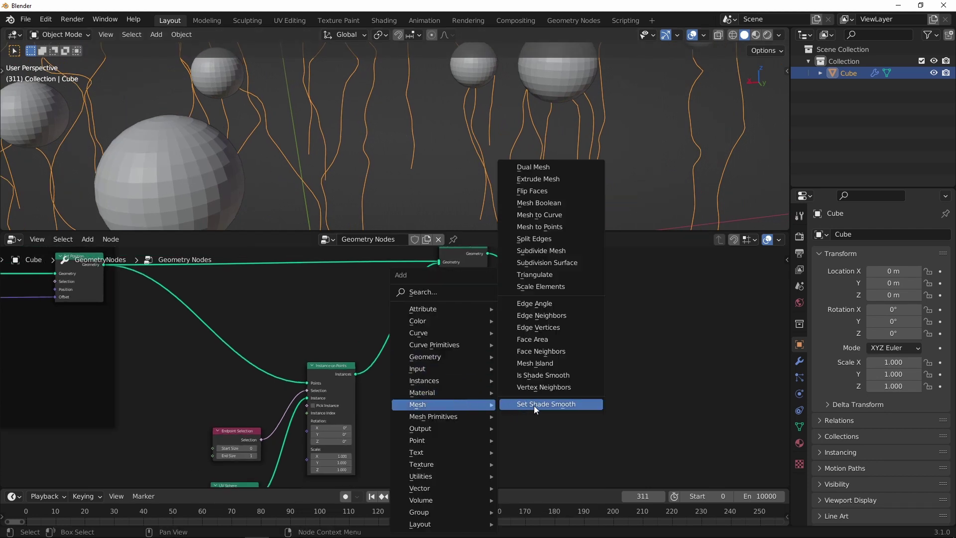
left_click(536, 405)
left_click(391, 305)
Arrange the Endpoint Selection and UV Sphere nodes one above the other beside the inputs of Instance on Points
scroll(472, 145, "down", 4)
middle_click_drag(397, 362, 467, 268)
left_click_drag(302, 341, 289, 285)
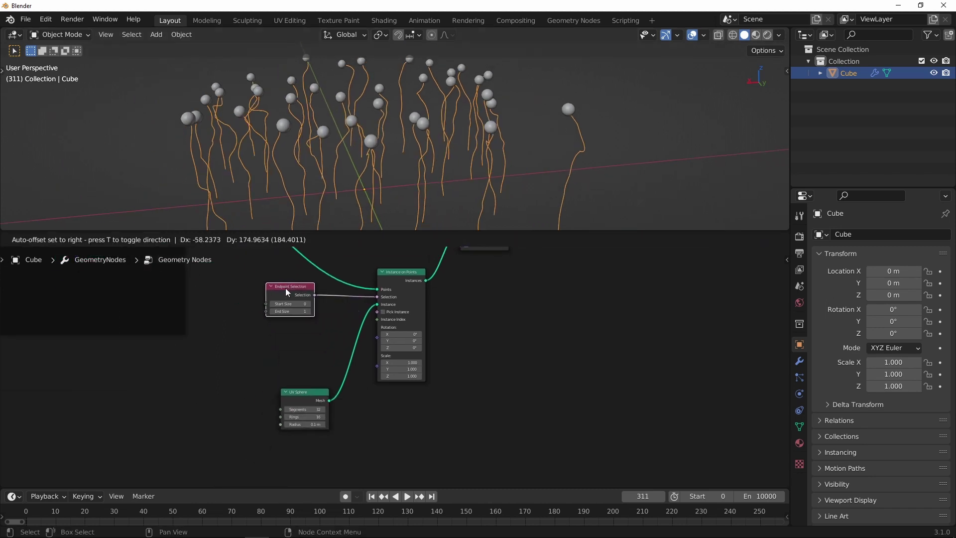
left_click_drag(299, 392, 282, 337)
Add a Random Value node with Min 0.5 and Max 2 below the UV Sphere and connect it to Instance on Points' Scale input
scroll(336, 364, "up", 2)
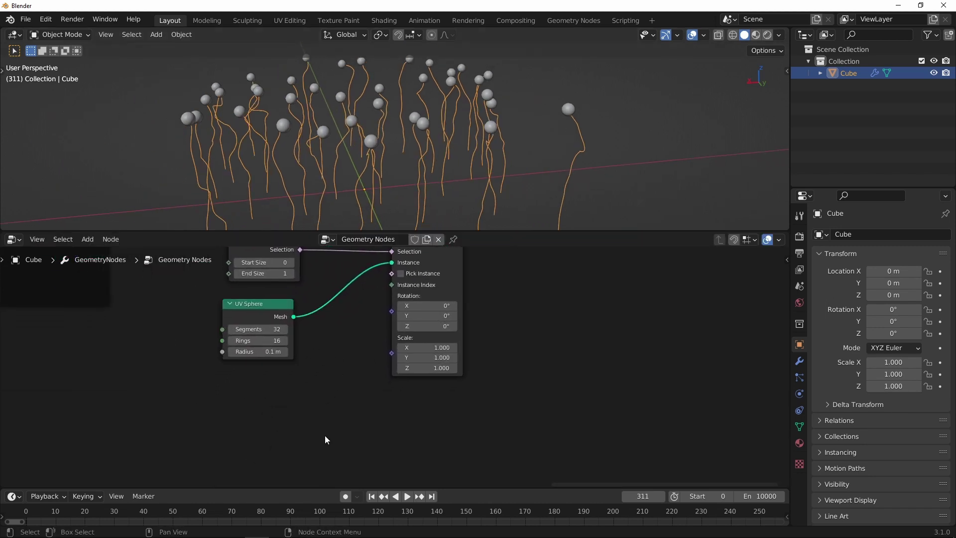
key("shift+a")
mouse_move(306, 477)
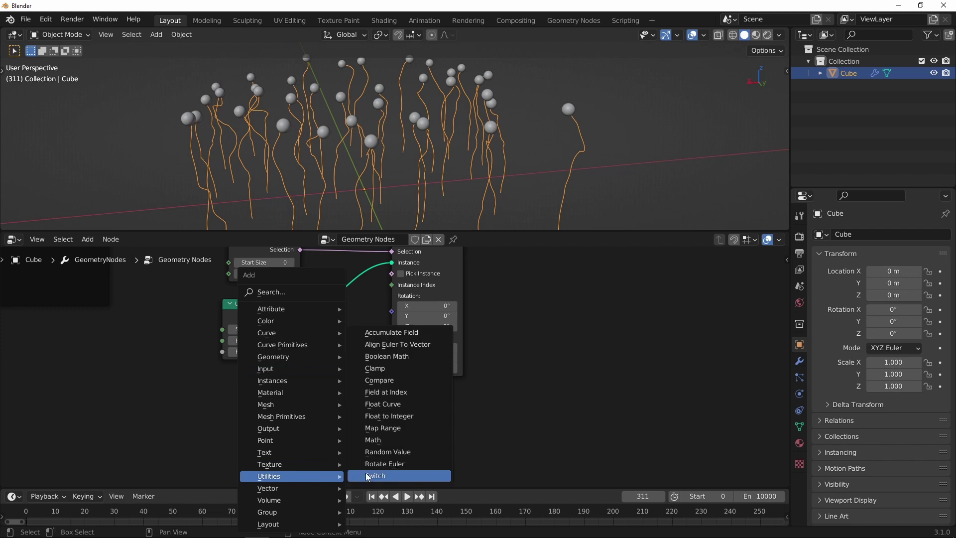
left_click(389, 456)
left_click(325, 383)
scroll(343, 432, "up", 2)
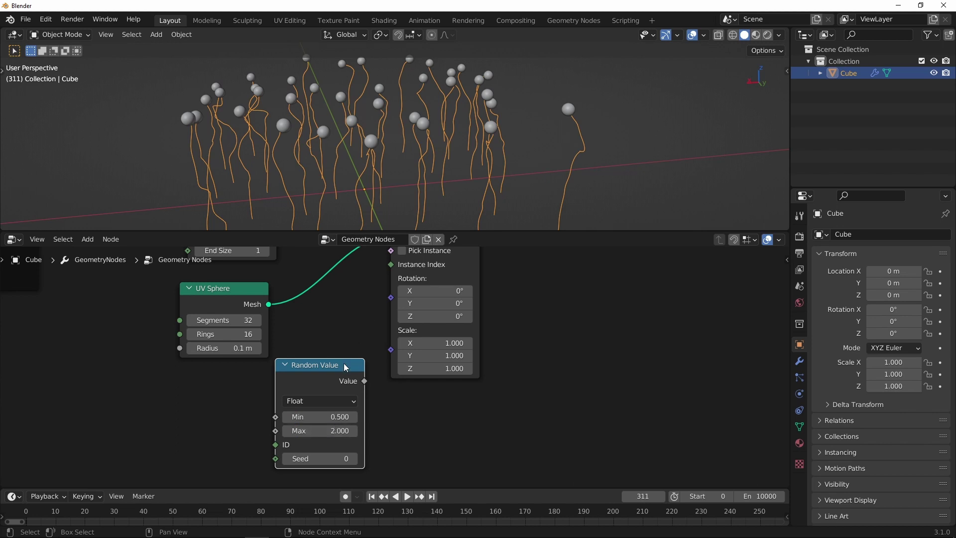
left_click_drag(344, 367, 274, 383)
left_click_drag(394, 351, 392, 351)
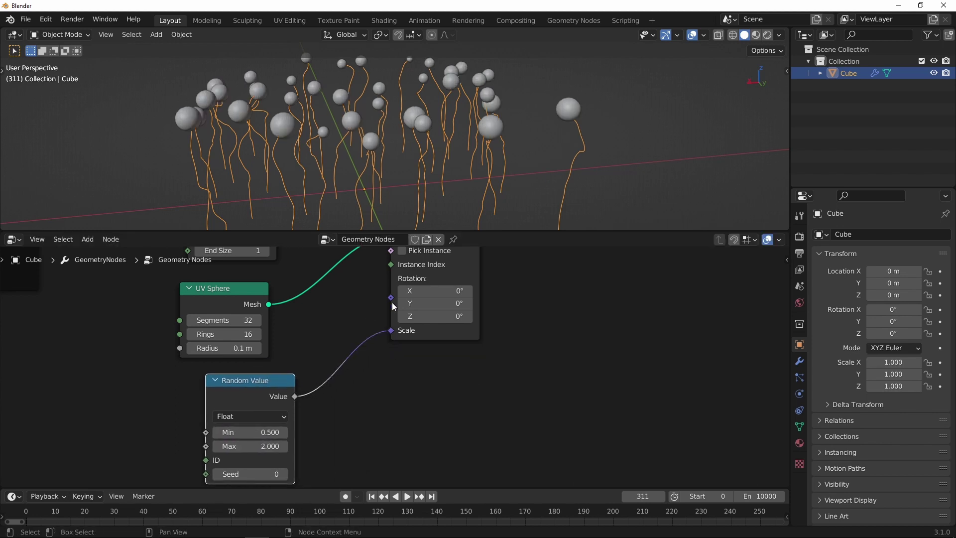
Play the animation and examine the randomly sized spheres from several viewing angles
middle_click_drag(493, 137, 476, 185)
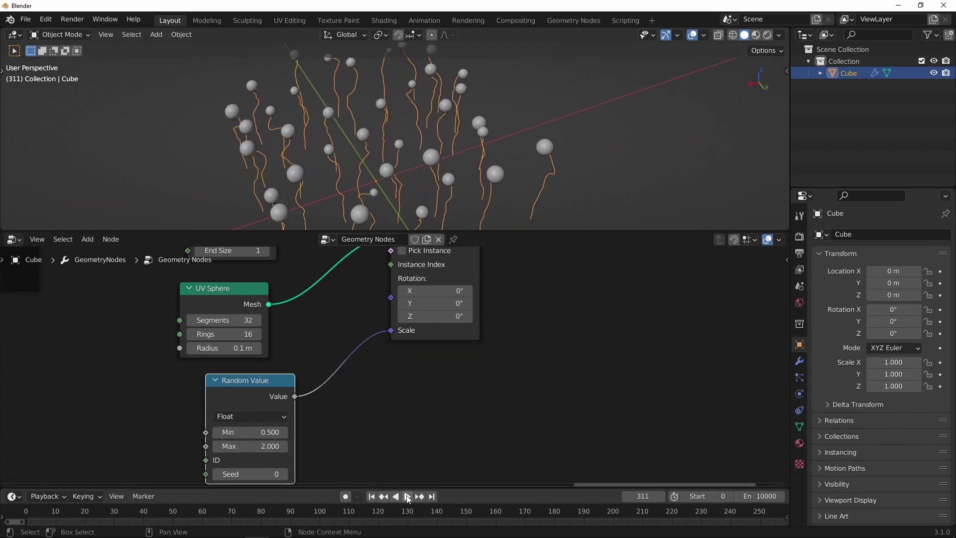
left_click(409, 498)
scroll(453, 142, "down", 5)
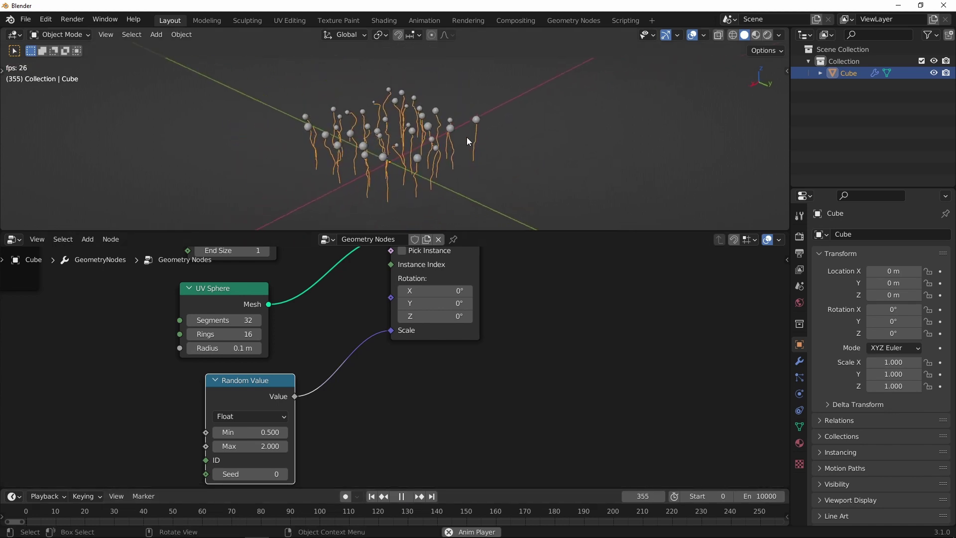
middle_click_drag(462, 137, 495, 116)
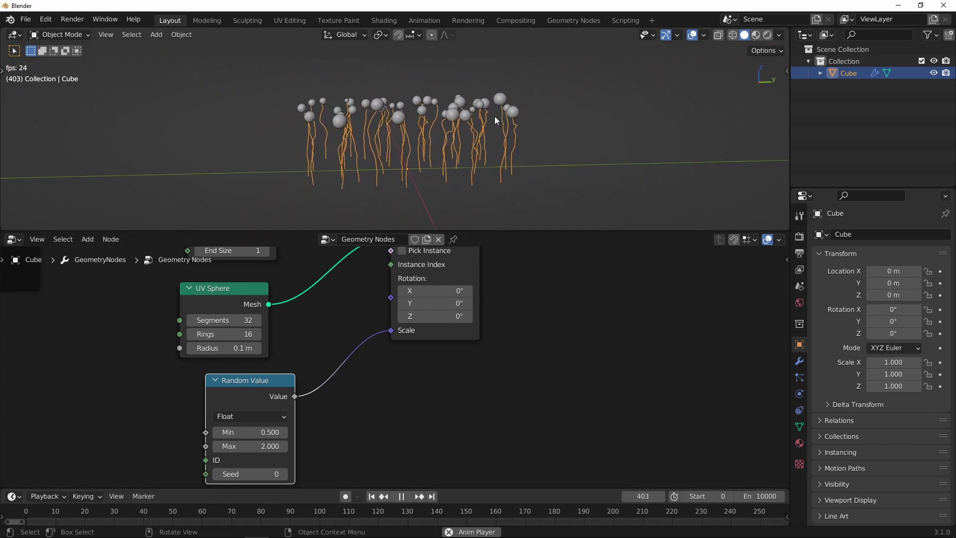
left_click(401, 496)
middle_click_drag(504, 119, 429, 200)
Move the Group Output node farther away from Join Geometry to make room in the node tree
middle_click_drag(515, 288, 424, 364, "ctrl")
left_click_drag(513, 290, 629, 287)
middle_click_drag(555, 325, 487, 397)
middle_click_drag(416, 357, 389, 269, "ctrl")
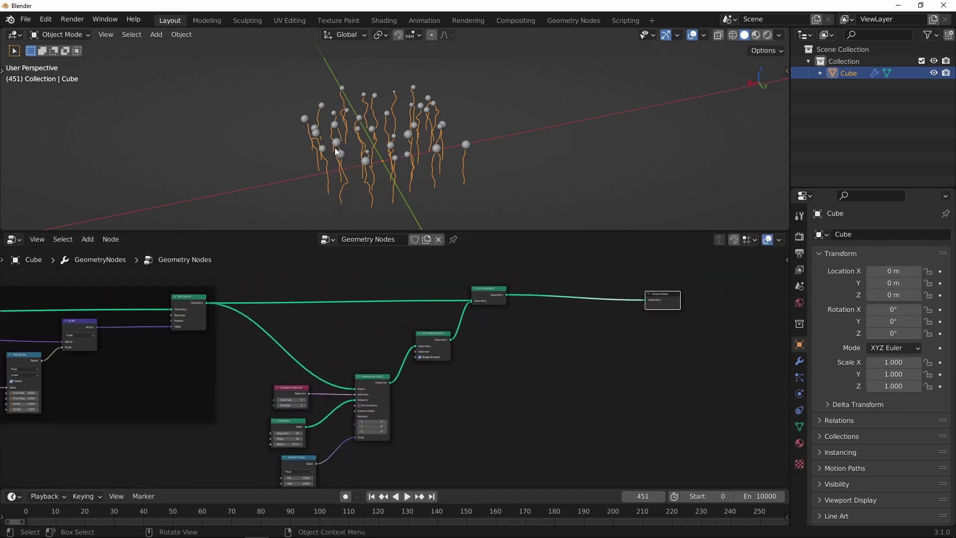
Group the Endpoint Selection, UV Sphere, Random Value, Instance on Points and Set Shade Smooth nodes into a frame
middle_click_drag(420, 321, 439, 283)
left_click_drag(503, 468, 293, 283)
left_click_drag(449, 297, 463, 316)
scroll(337, 324, "down", 3)
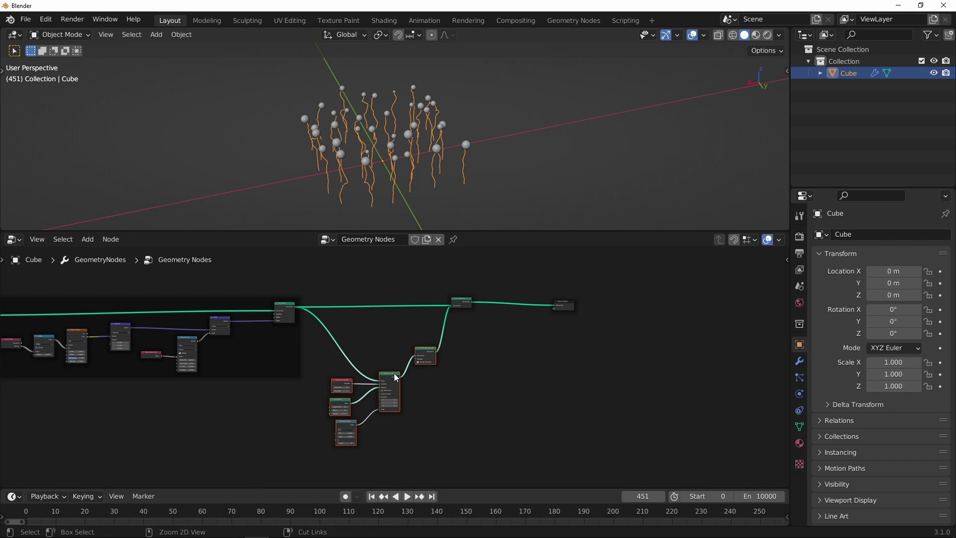
key("ctrl+j")
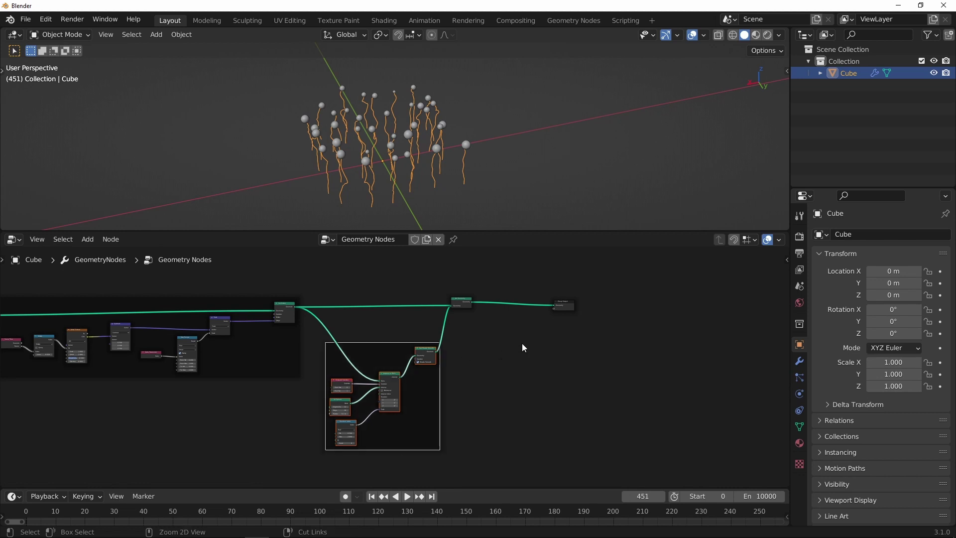
Insert a Curve to Mesh node on the direct link between Set Position and Join Geometry
scroll(440, 392, "down", 3)
scroll(440, 350, "up", 4)
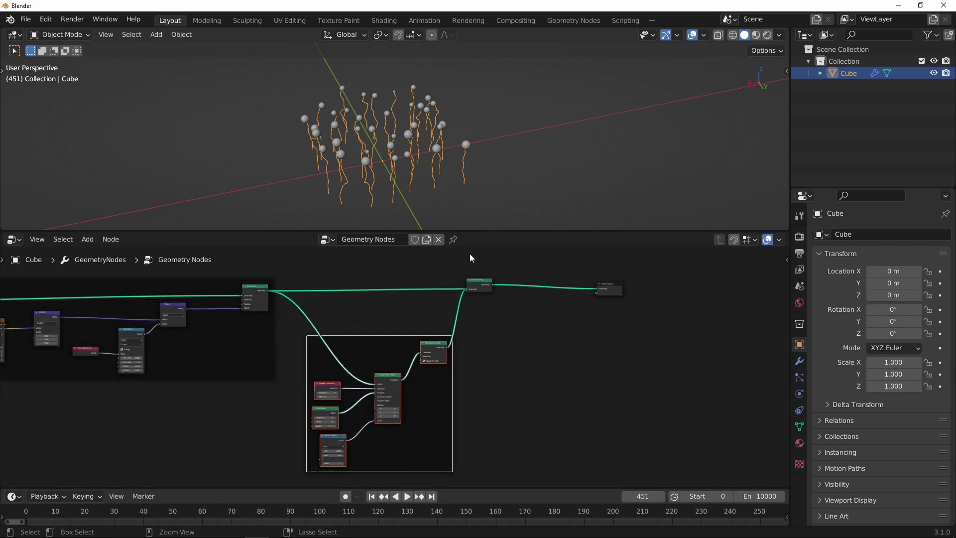
scroll(380, 325, "up", 3)
middle_click_drag(380, 297, 385, 304)
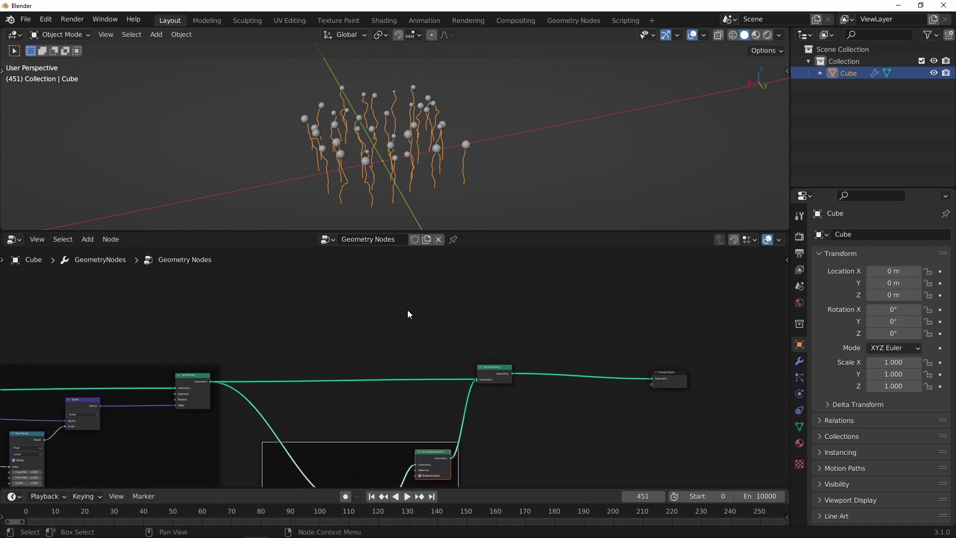
key("shift+a")
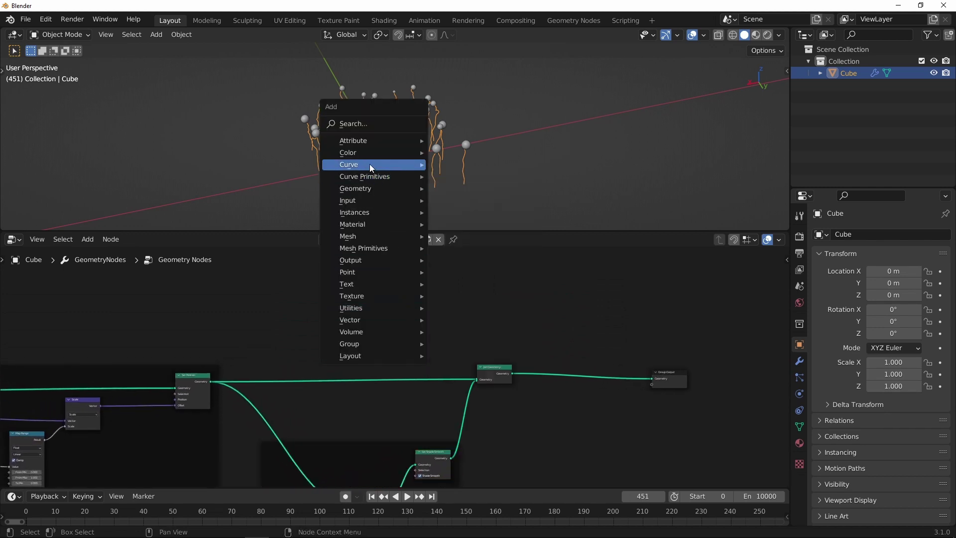
mouse_move(372, 165)
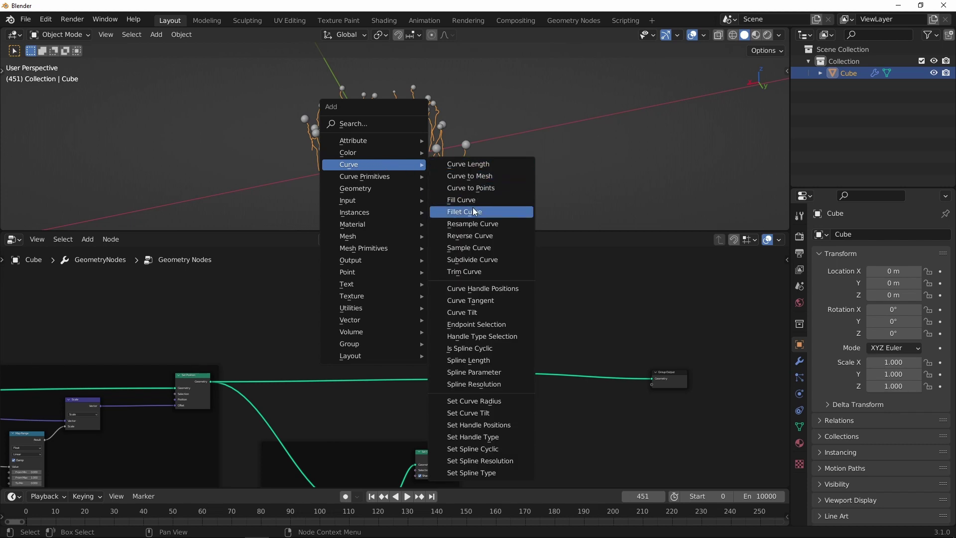
left_click(476, 178)
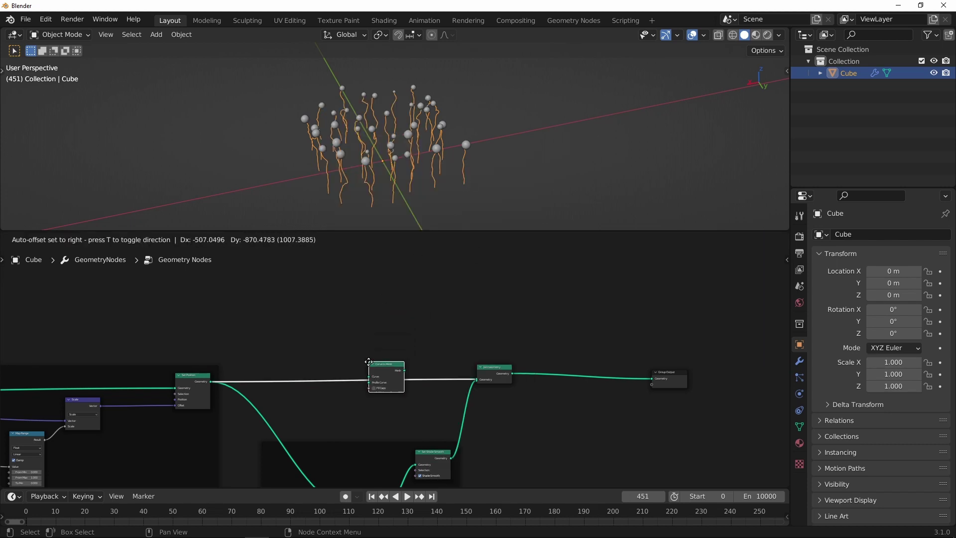
left_click(368, 362)
Add a Curve Circle node with resolution 6 and radius 0.1 m, and connect it to Curve to Mesh's Profile Curve
scroll(381, 284, "up", 4)
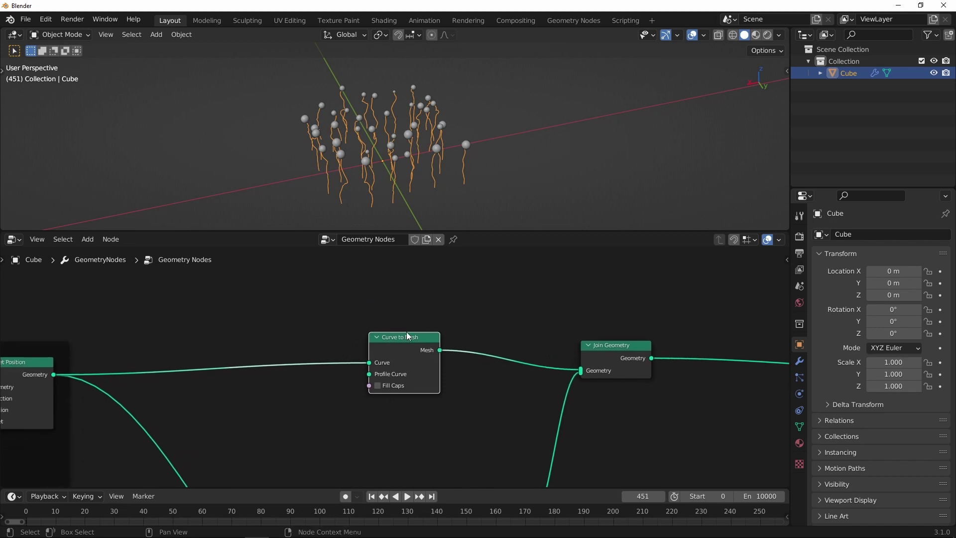
scroll(414, 343, "up", 3)
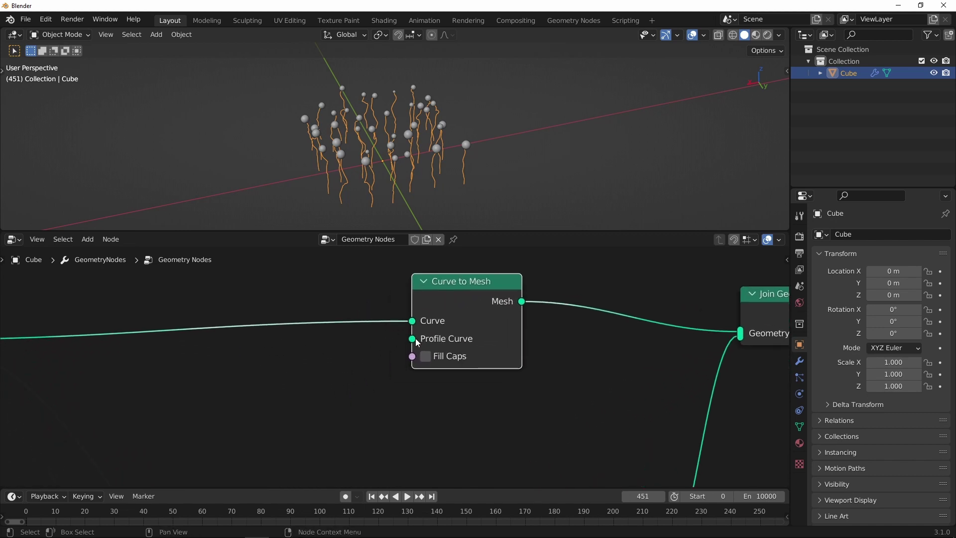
middle_click_drag(426, 133, 401, 193)
key("shift+a")
mouse_move(307, 344)
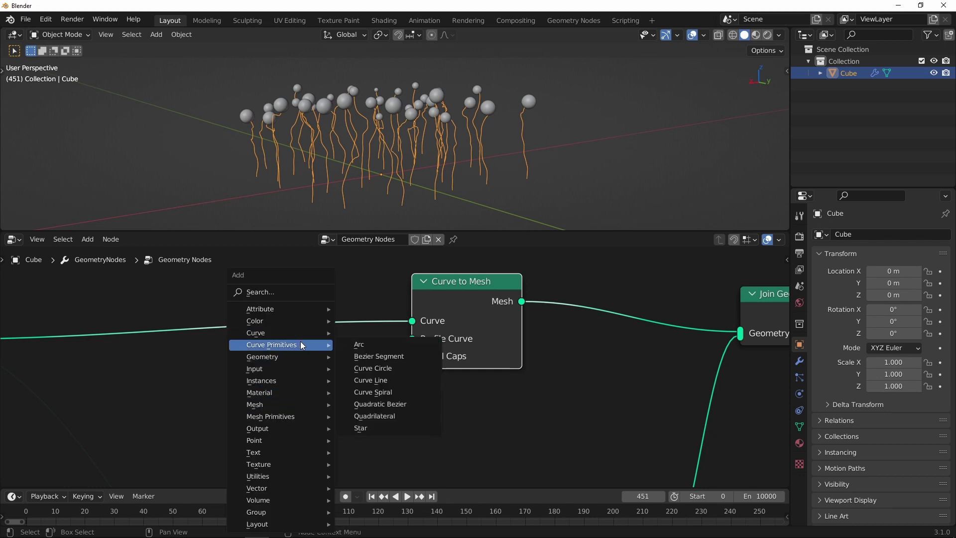
left_click(372, 368)
left_click(268, 360)
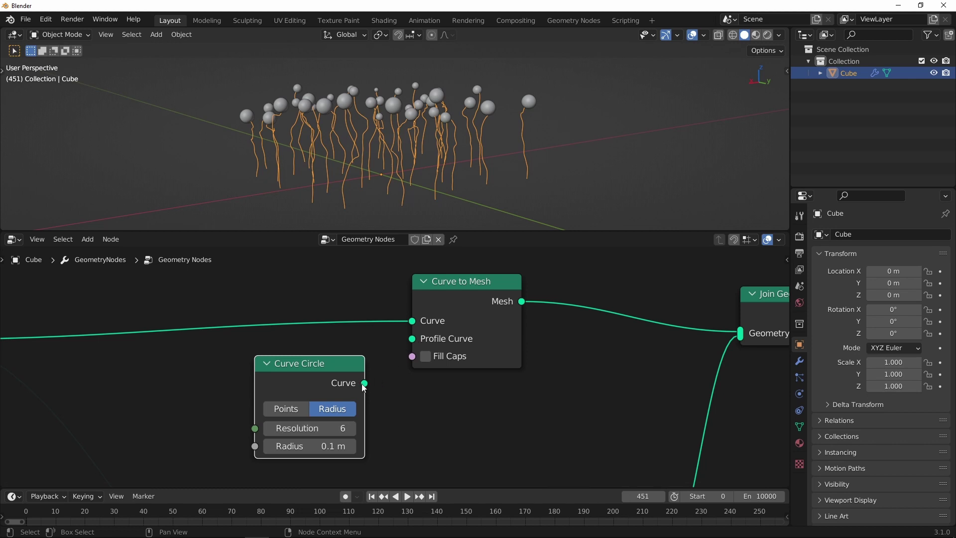
left_click_drag(405, 345, 411, 340)
Examine the thickened tentacles and the existing Spline Parameter and Map Range nodes that control the noise displacement
scroll(448, 130, "up", 6)
scroll(443, 99, "down", 7)
scroll(433, 124, "up", 4)
scroll(435, 118, "down", 3)
middle_click_drag(419, 304, 350, 412, "ctrl")
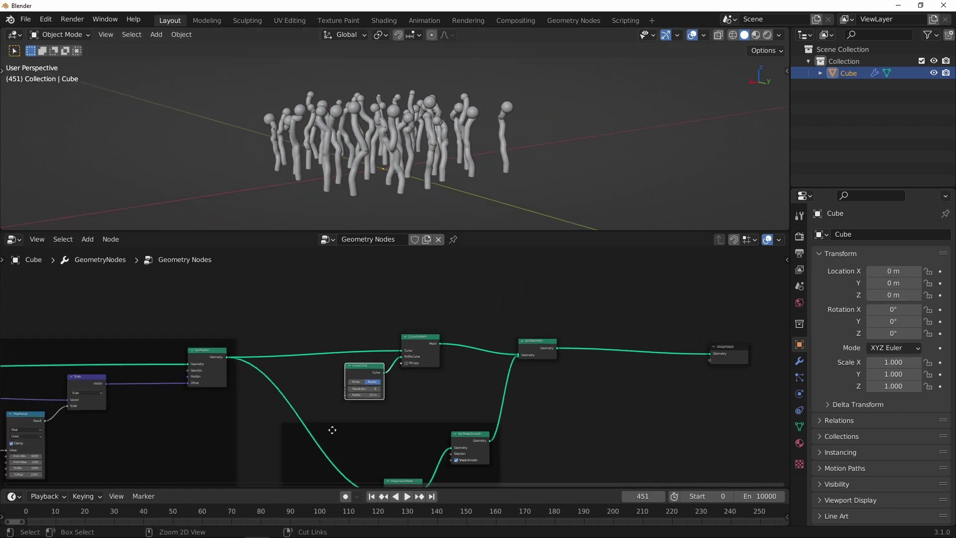
middle_click_drag(143, 427, 561, 376)
middle_click_drag(561, 376, 410, 309, "ctrl")
scroll(368, 375, "up", 4)
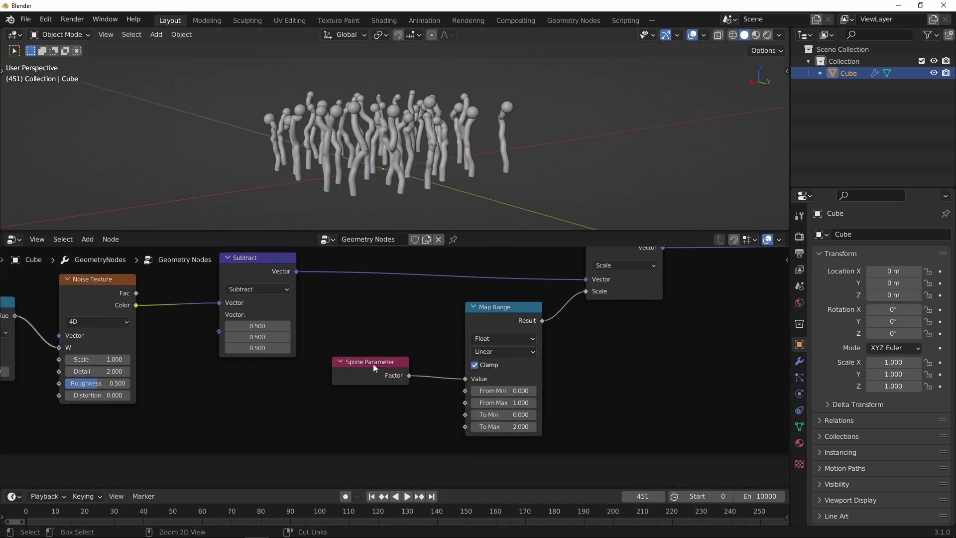
left_click_drag(372, 363, 381, 367)
scroll(425, 355, "down", 7)
middle_click_drag(472, 322, 412, 299)
Move Curve to Mesh closer to Join Geometry and Curve Circle lower to make room for another node
left_click_drag(401, 333, 443, 335)
middle_click_drag(398, 168, 389, 152, "ctrl")
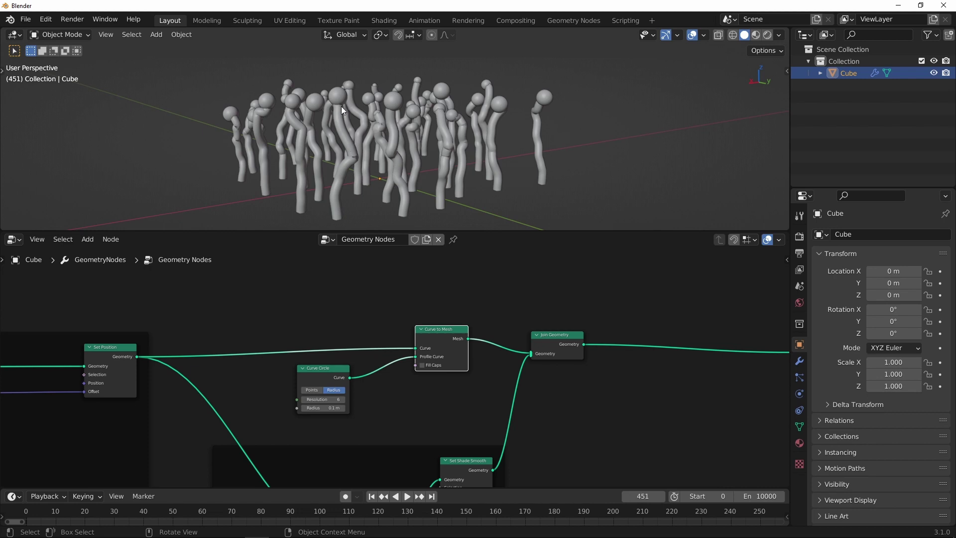
middle_click_drag(372, 311, 386, 331)
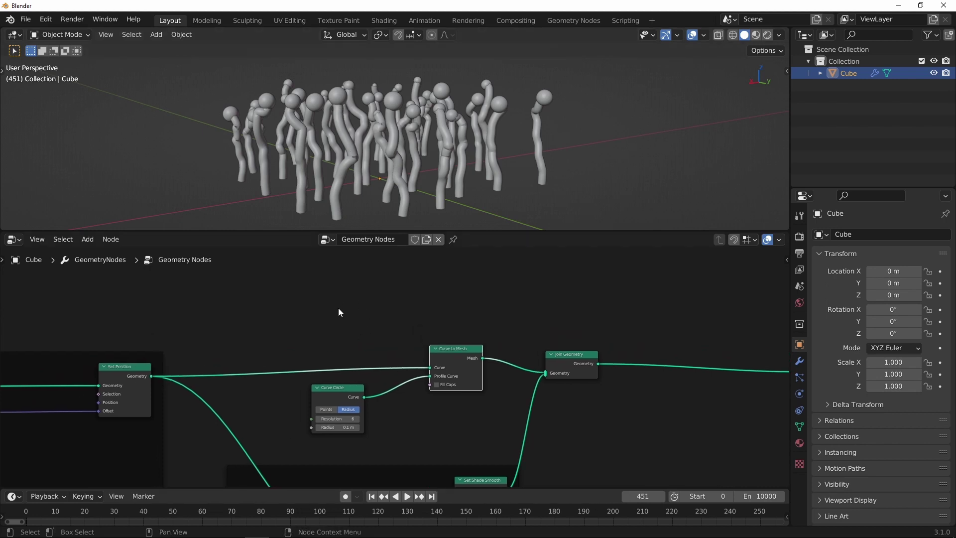
key("shift+a")
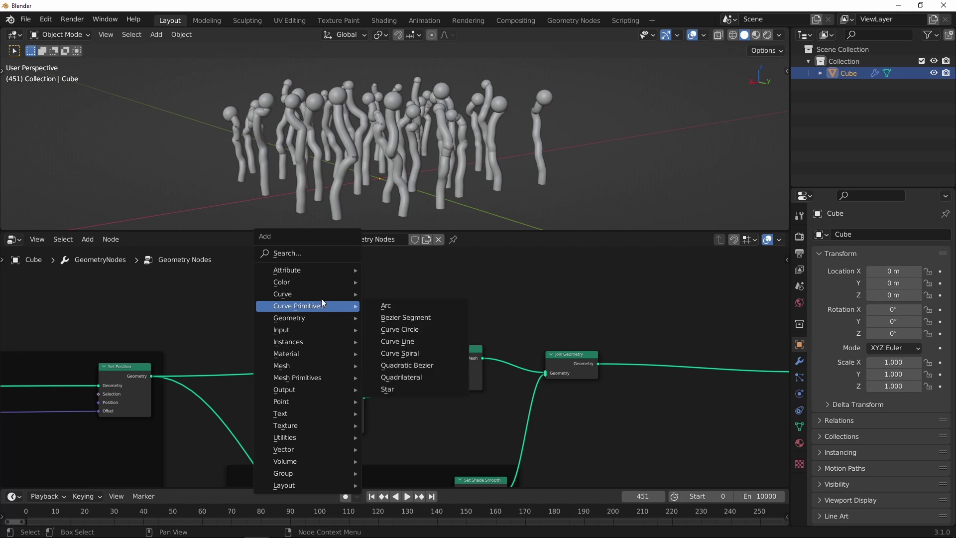
middle_click_drag(338, 392, 386, 306)
scroll(396, 344, "up", 8)
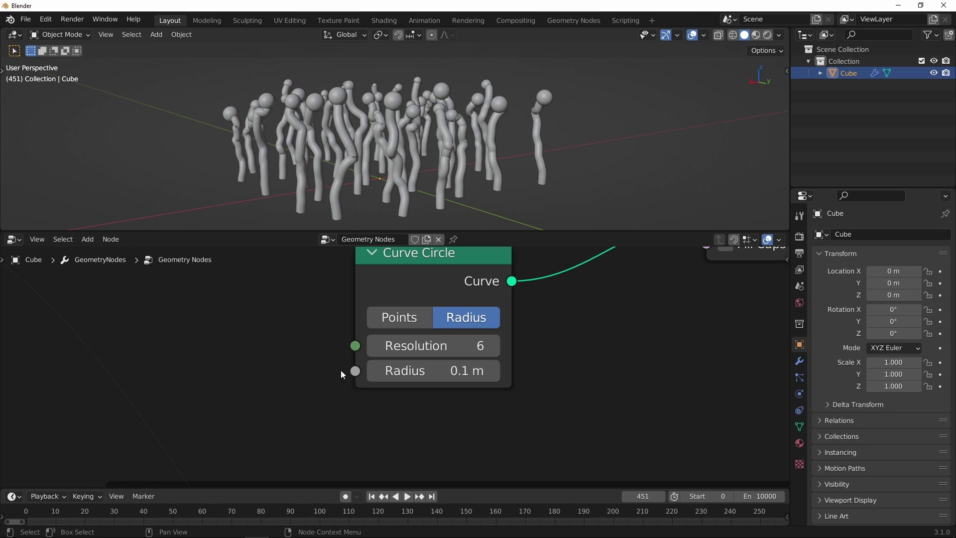
scroll(319, 453, "down", 5)
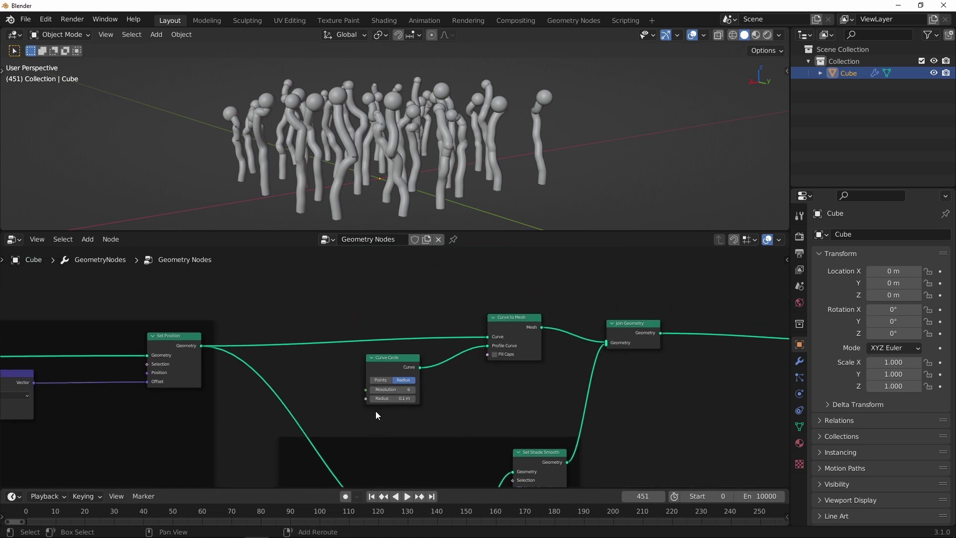
left_click_drag(400, 368, 402, 393)
middle_click_drag(414, 274, 405, 306)
Insert a Set Curve Radius node on the link between Set Position and Curve to Mesh
key("shift+a")
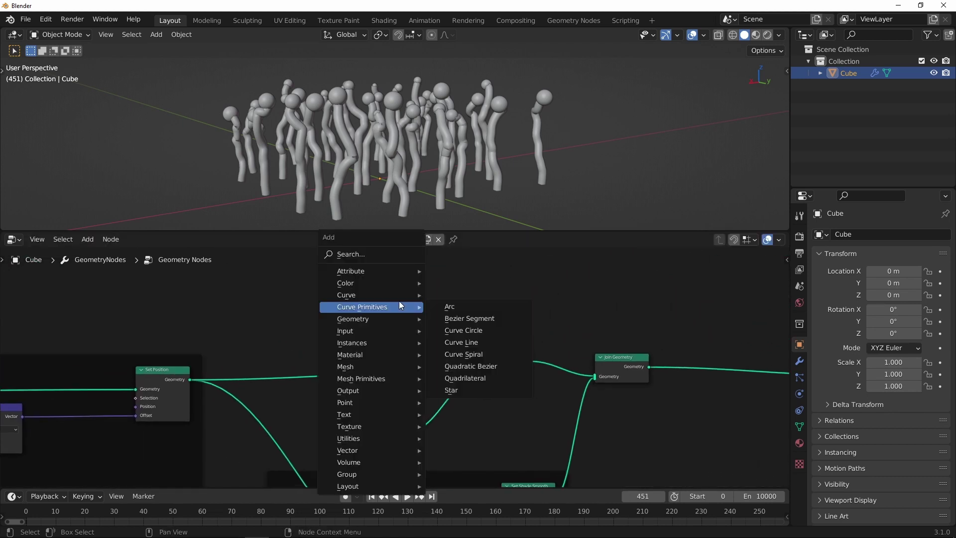
mouse_move(383, 296)
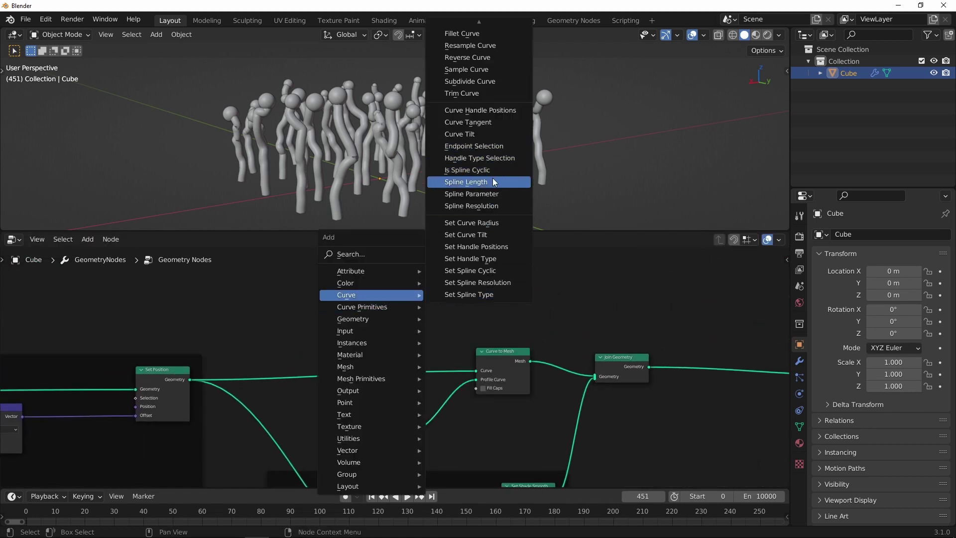
left_click(486, 223)
left_click(347, 343)
scroll(369, 333, "up", 2)
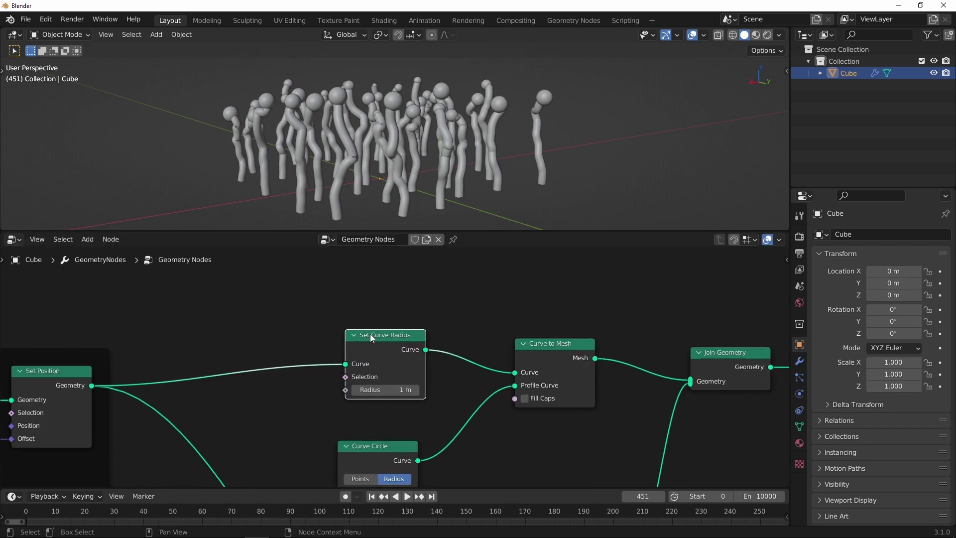
scroll(413, 348, "up", 3)
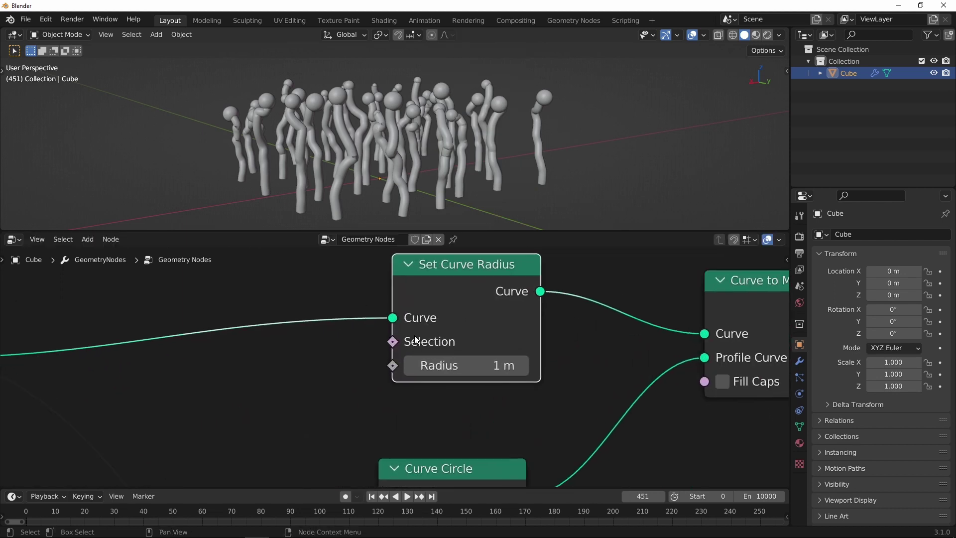
scroll(391, 367, "up", 2)
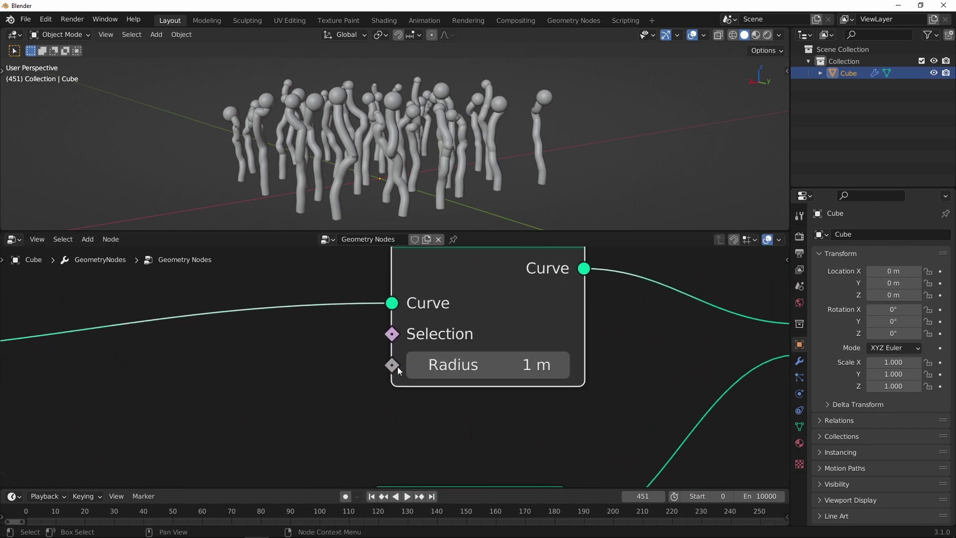
scroll(408, 378, "down", 4)
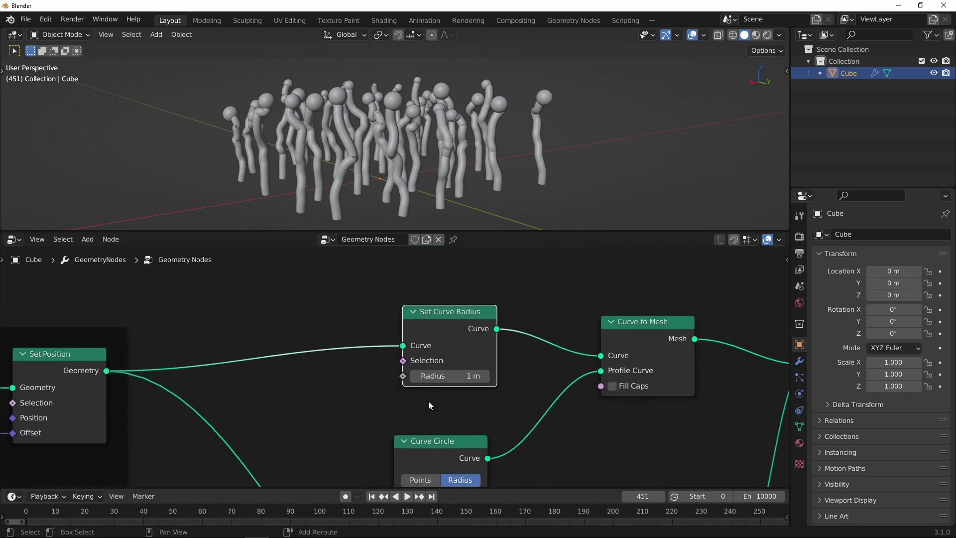
scroll(443, 357, "up", 3)
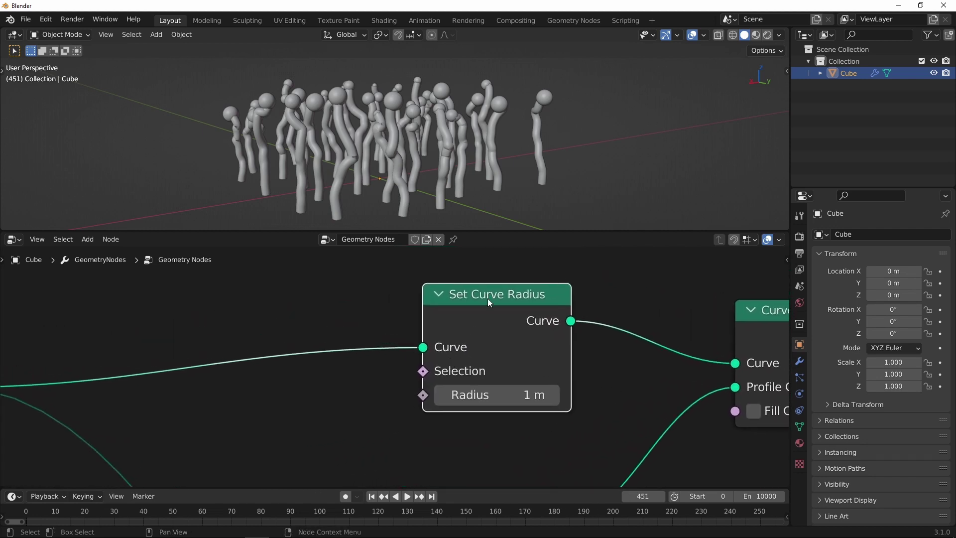
scroll(394, 363, "down", 4)
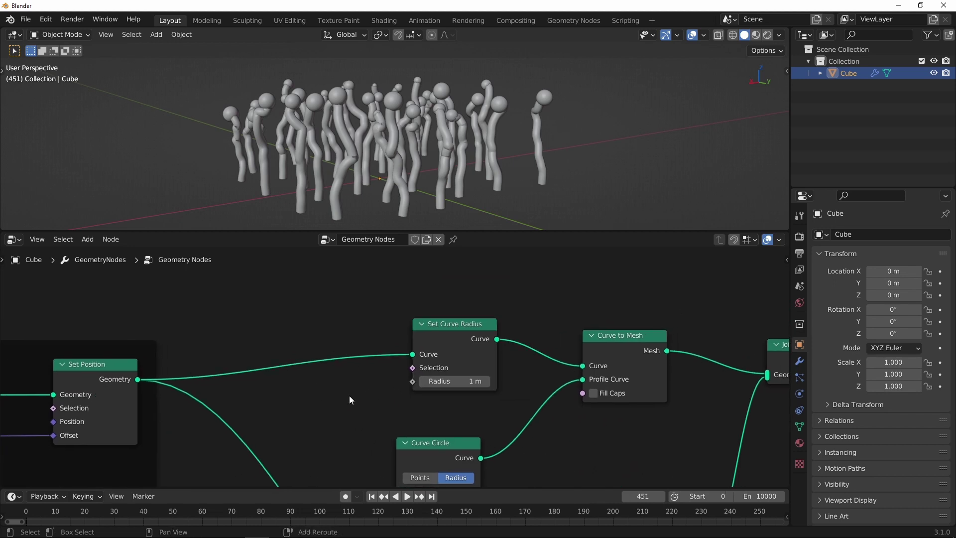
Add a Spline Parameter node and connect its Factor to the Radius of Set Curve Radius to taper the tentacles
key("shift+a")
mouse_move(325, 333)
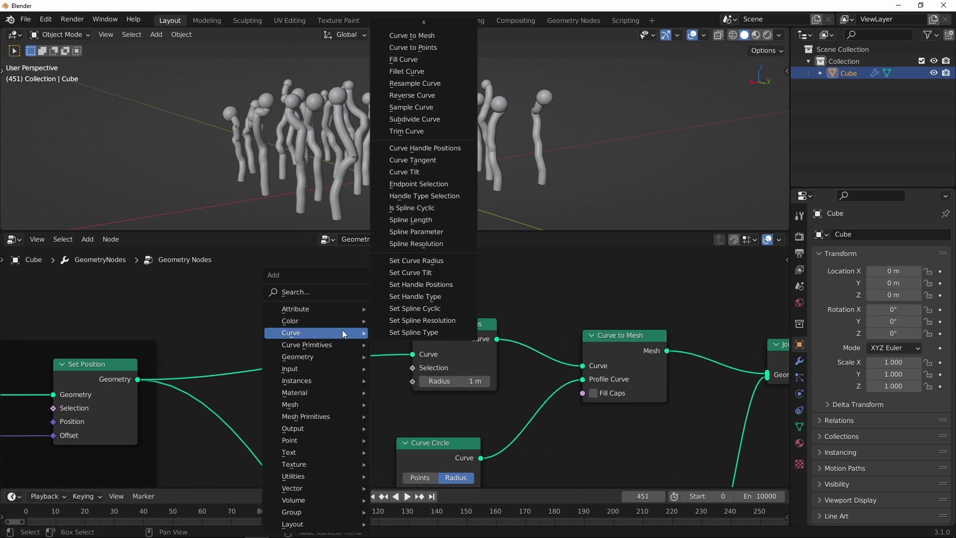
left_click(438, 233)
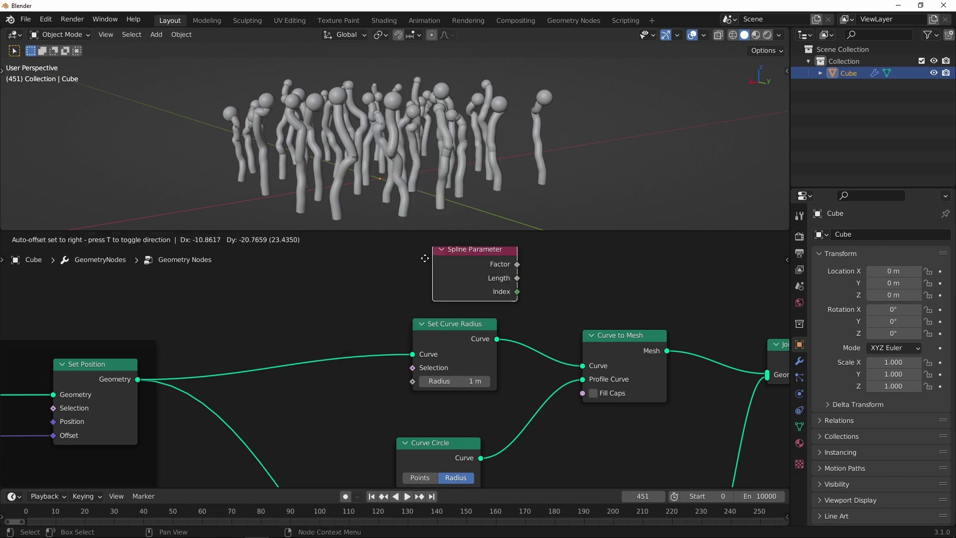
left_click(346, 355)
middle_click_drag(345, 355, 344, 352, "ctrl")
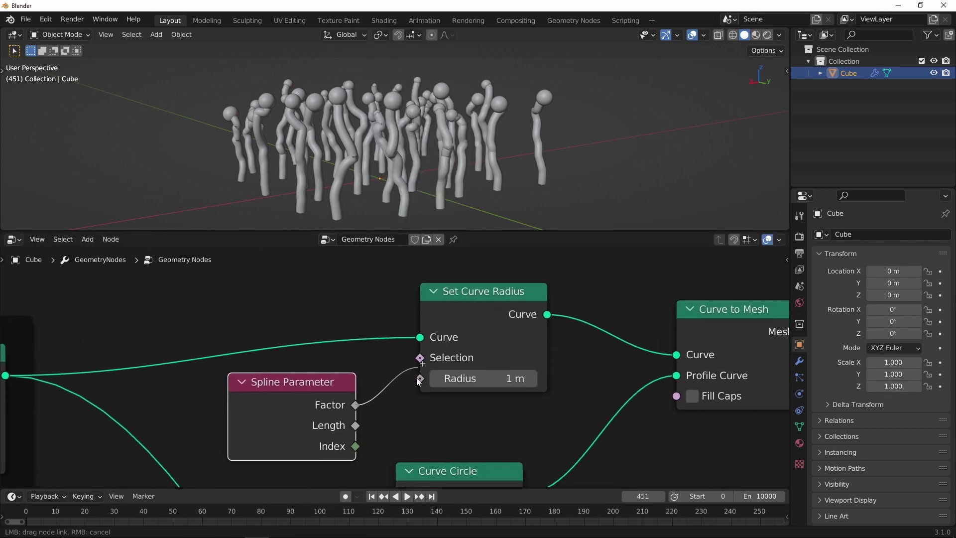
left_click_drag(418, 381, 418, 380)
scroll(419, 173, "down", 3)
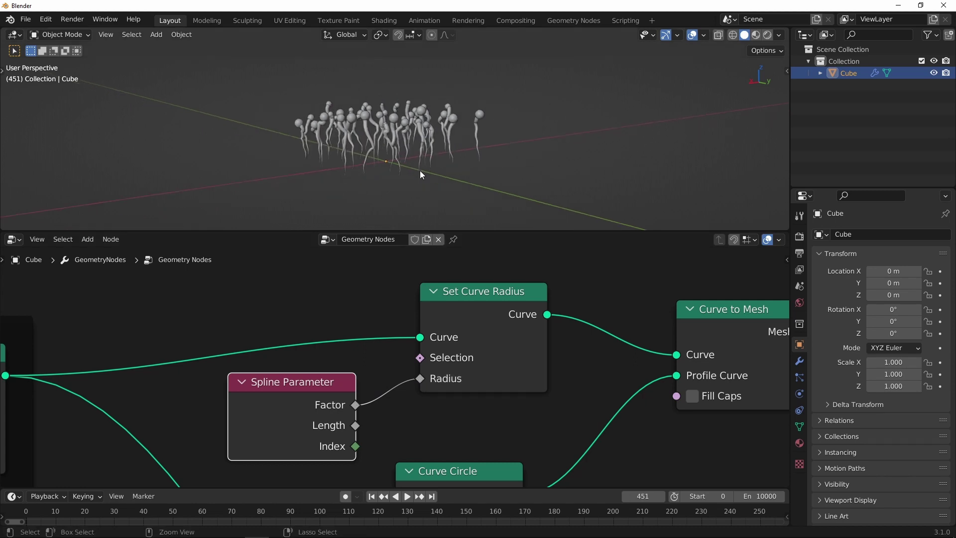
scroll(422, 149, "up", 4)
scroll(472, 137, "down", 2)
middle_click_drag(463, 138, 427, 144)
Move the Spline Parameter, Set Curve Radius, Curve to Mesh and Curve Circle nodes higher in the tree, and play the animation
scroll(381, 435, "down", 6)
left_click_drag(416, 398, 447, 391)
scroll(402, 323, "up", 1)
left_click_drag(355, 304, 498, 423)
left_click_drag(483, 373, 487, 313)
scroll(427, 343, "up", 6)
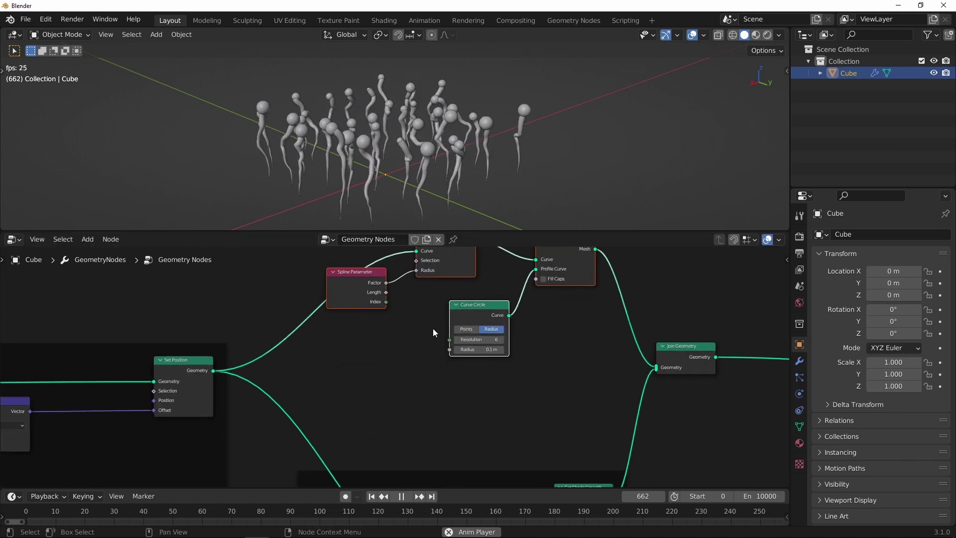
middle_click_drag(427, 343, 387, 411)
left_click(383, 384)
scroll(394, 394, "up", 4)
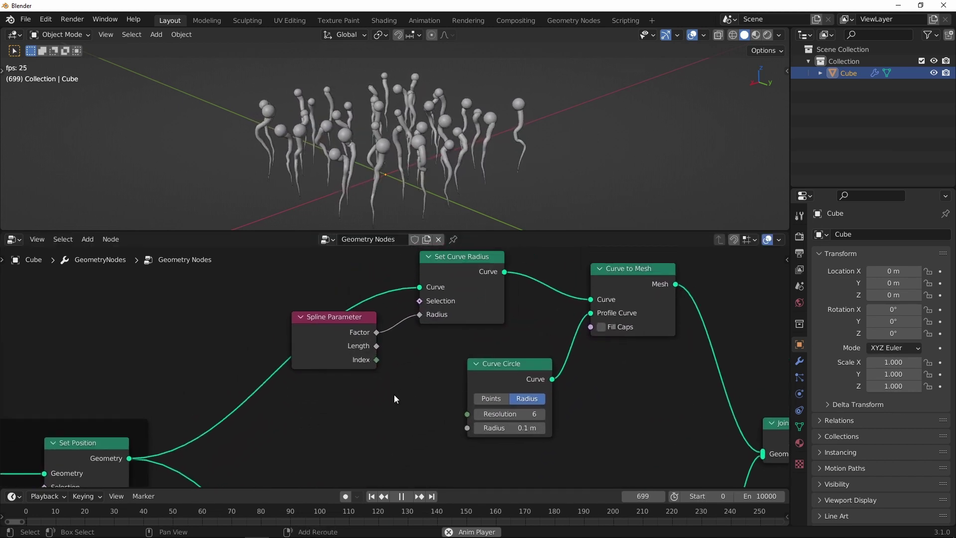
Hide the unused outputs of the new Spline Parameter node and reposition it beside Set Curve Radius
left_click(348, 317)
key("ctrl+h")
left_click_drag(355, 320, 343, 299)
Insert a Map Range node between Spline Parameter's Factor and the Radius of Set Curve Radius
key("shift+a")
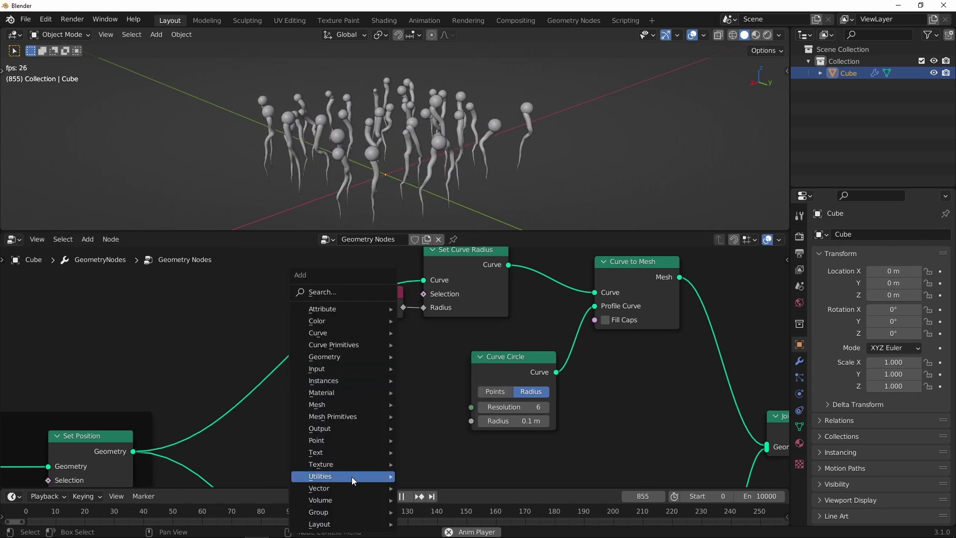
mouse_move(352, 478)
left_click(436, 428)
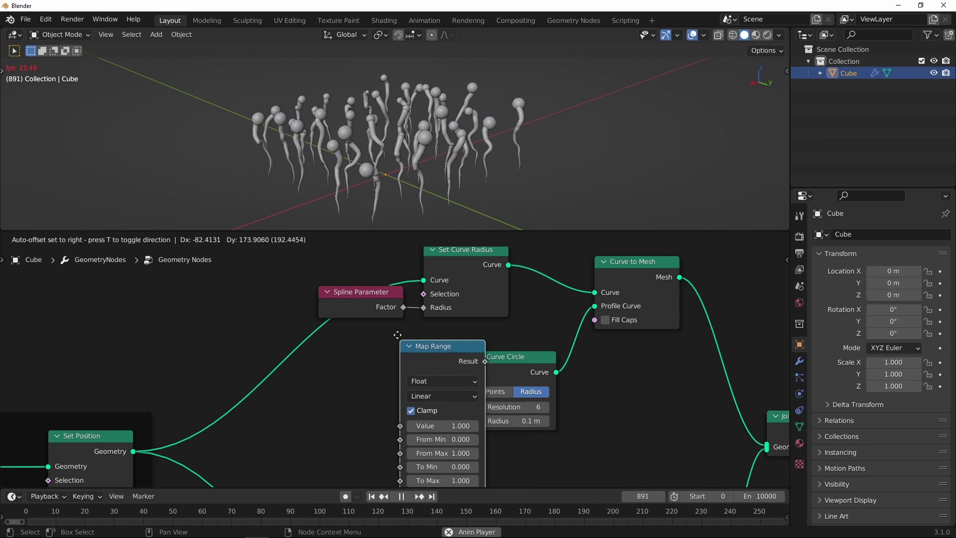
left_click(364, 304)
left_click_drag(405, 325, 390, 311)
middle_click_drag(443, 336, 438, 294, "ctrl")
middle_click_drag(417, 381, 419, 301)
middle_click_drag(419, 301, 450, 376)
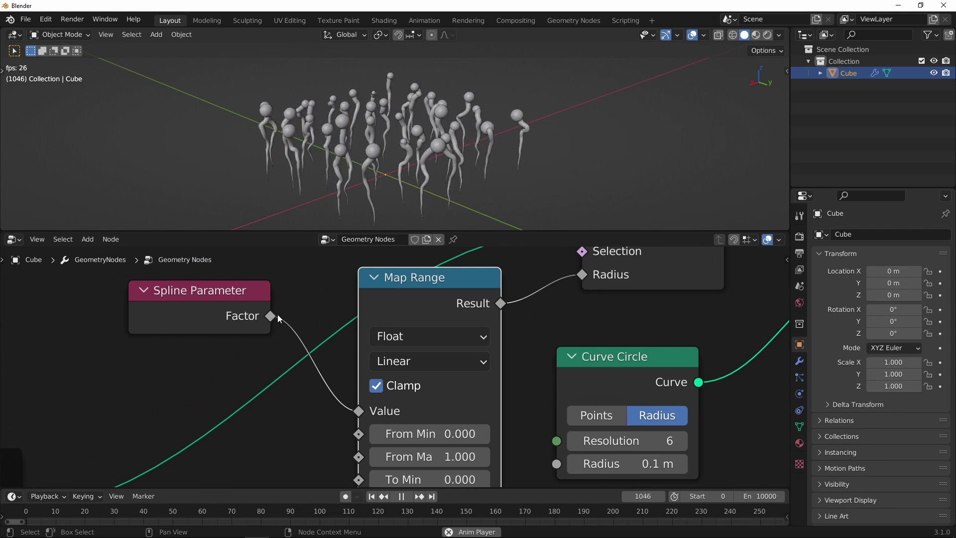
middle_click_drag(442, 453, 431, 368)
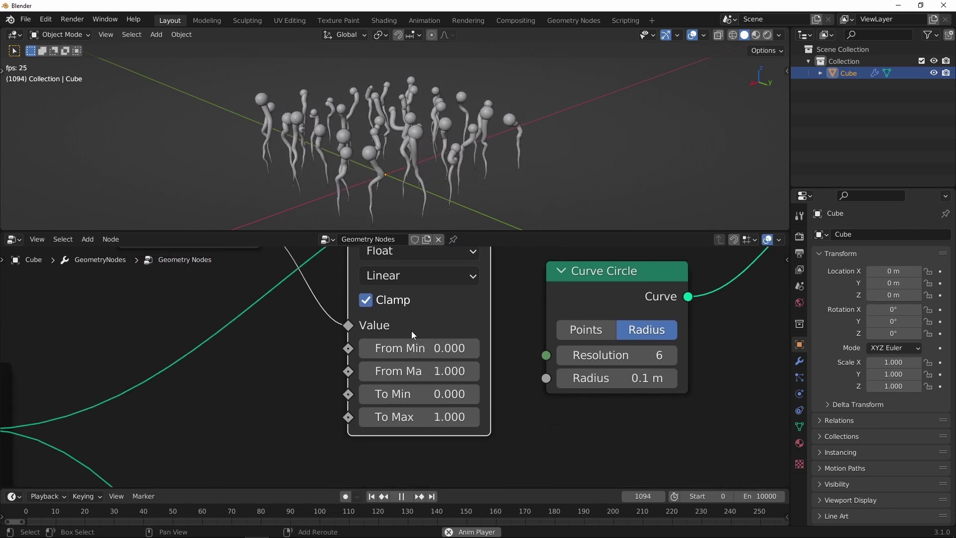
Invert the tentacles' taper by setting the new Map Range node's To Min to 1 and To Max to 0
left_click(452, 396)
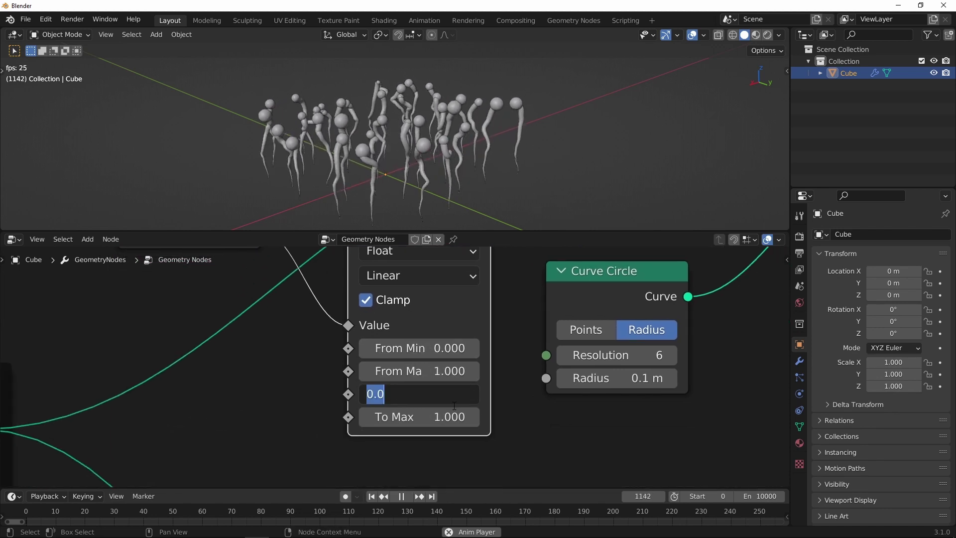
type("1")
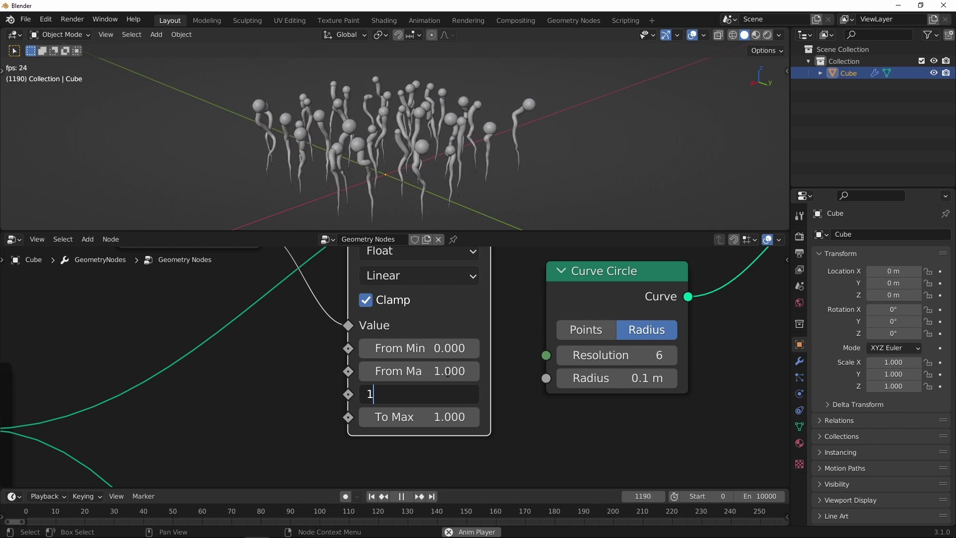
key("Return")
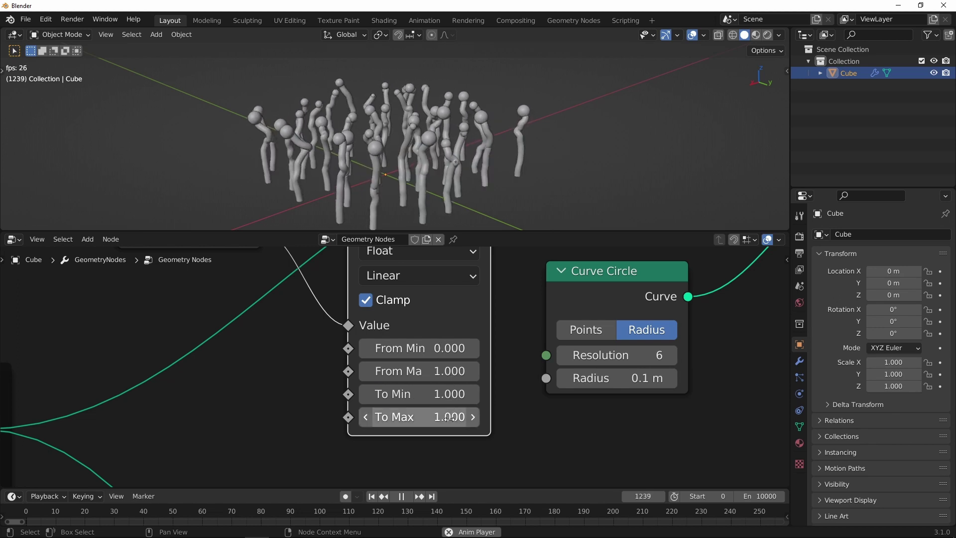
left_click(463, 418)
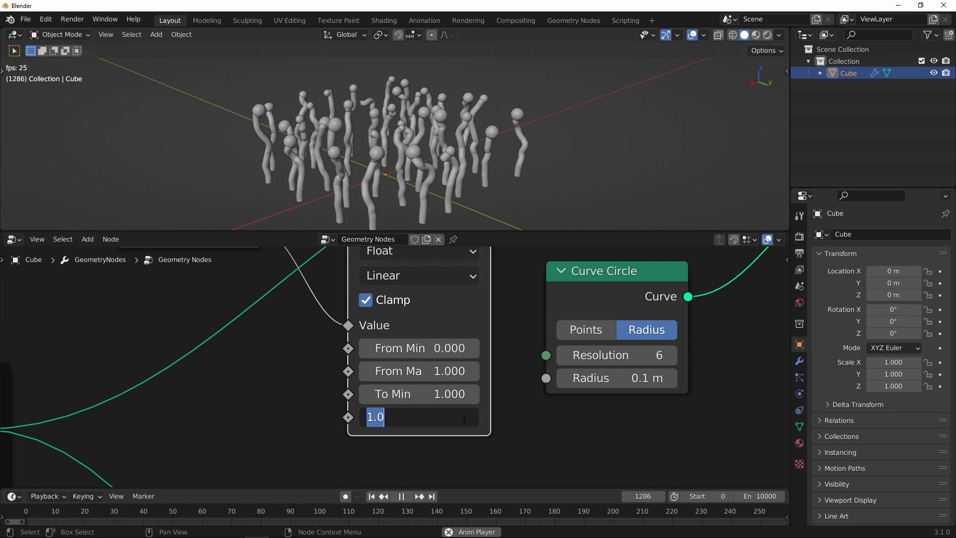
type("0")
key("Return")
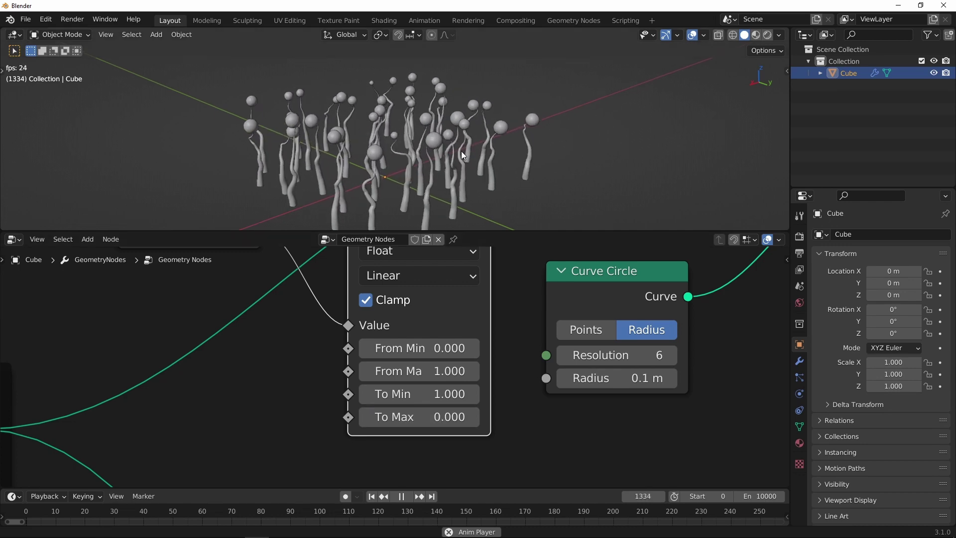
scroll(462, 150, "up", 6)
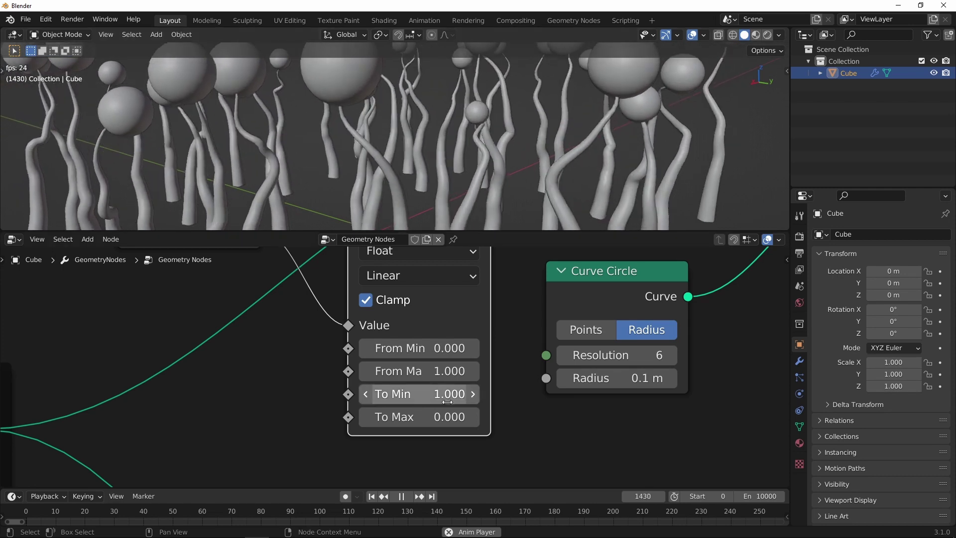
Set To Max of the Map Range node driving the curve radius to 0.2 so the tentacle tips keep some thickness
left_click(436, 418)
type(".2")
key("Return")
Tidy the Spline Parameter and Join Geometry positions, then group the curve radius and Curve to Mesh nodes in a frame
scroll(504, 128, "down", 7)
middle_click_drag(460, 169, 448, 423)
middle_click_drag(451, 352, 436, 357)
middle_click_drag(493, 324, 513, 282, "ctrl")
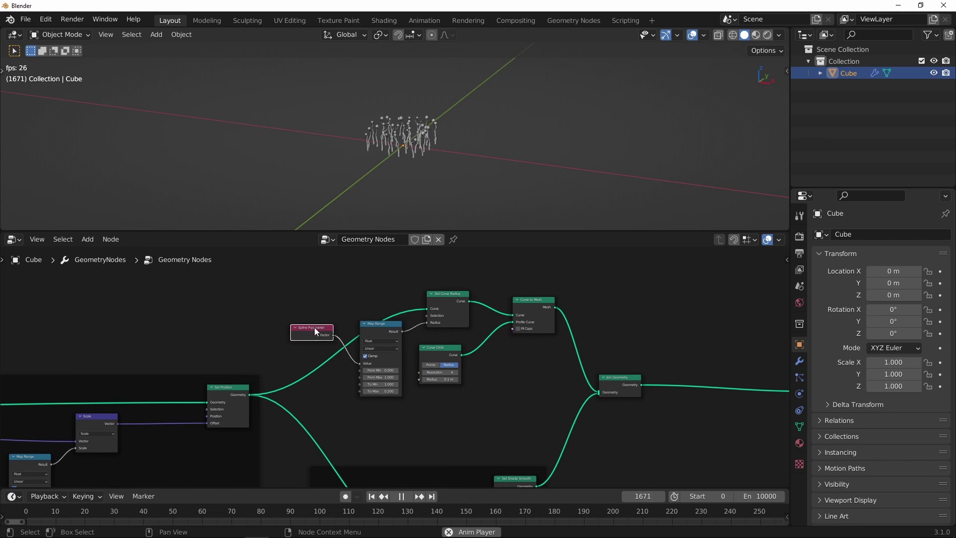
left_click_drag(316, 335, 333, 349)
left_click_drag(620, 372, 671, 373)
left_click_drag(315, 269, 551, 410)
key("ctrl+j")
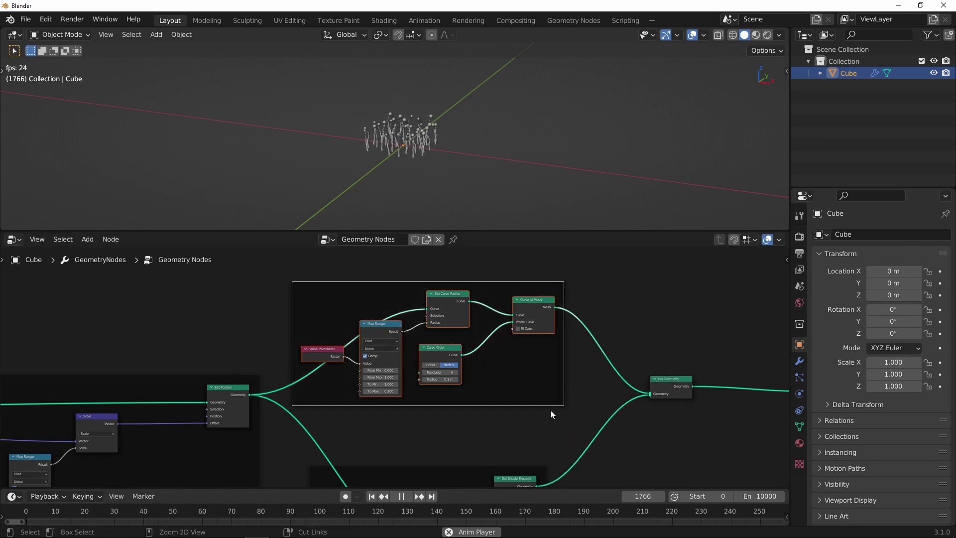
Move the new frame higher above the sphere branch and shift Join Geometry and Group Output farther along the tree
scroll(543, 348, "down", 1)
scroll(542, 349, "down", 7)
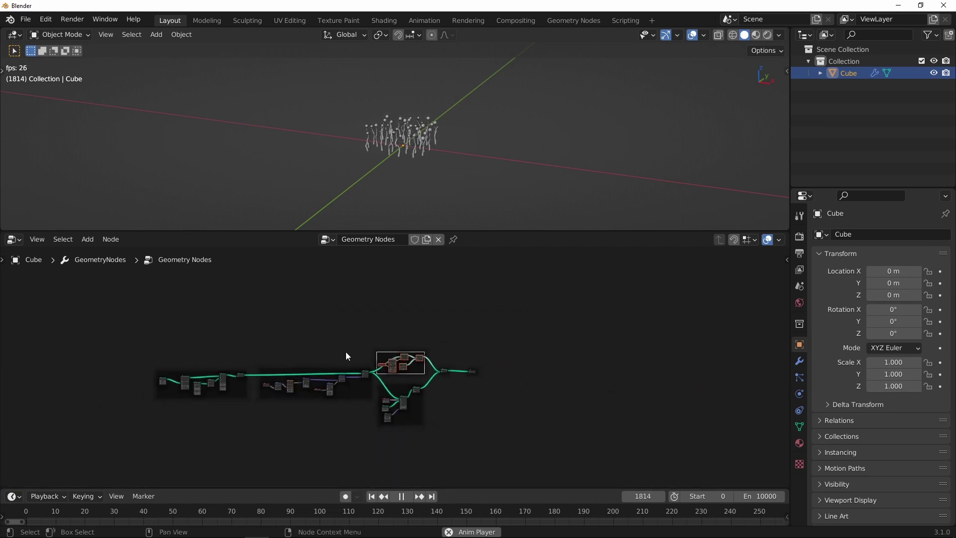
scroll(404, 362, "up", 6)
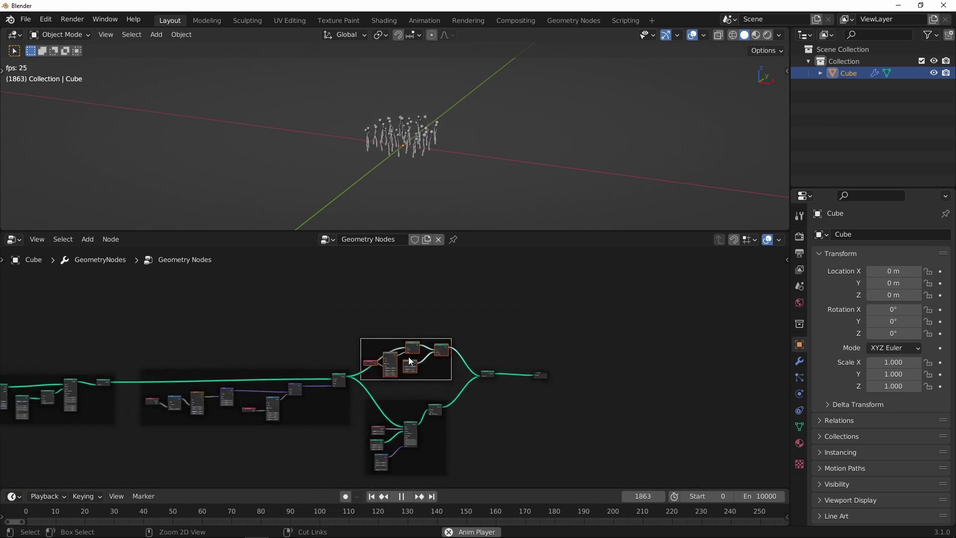
left_click_drag(419, 363, 432, 337)
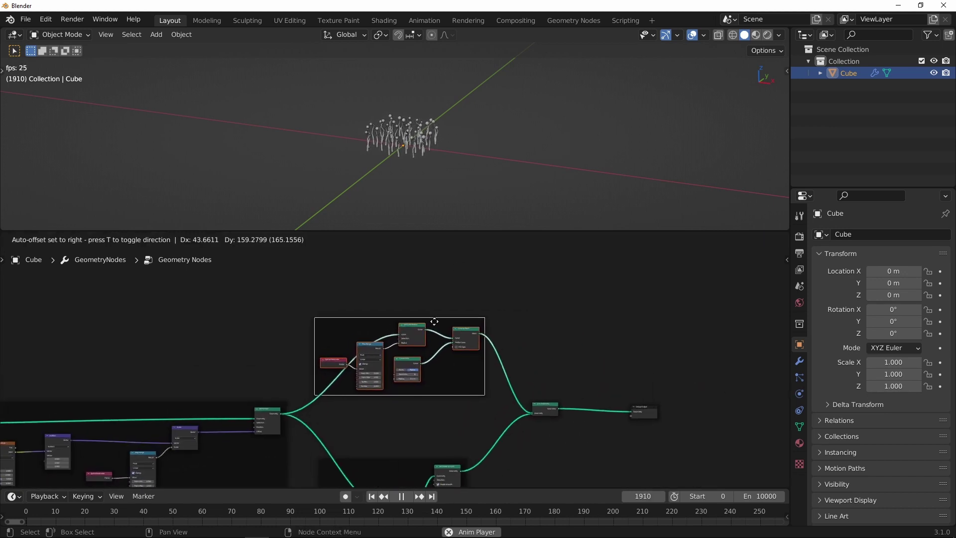
left_click(435, 323)
left_click(561, 312)
scroll(561, 312, "down", 8)
middle_click_drag(493, 397, 492, 357)
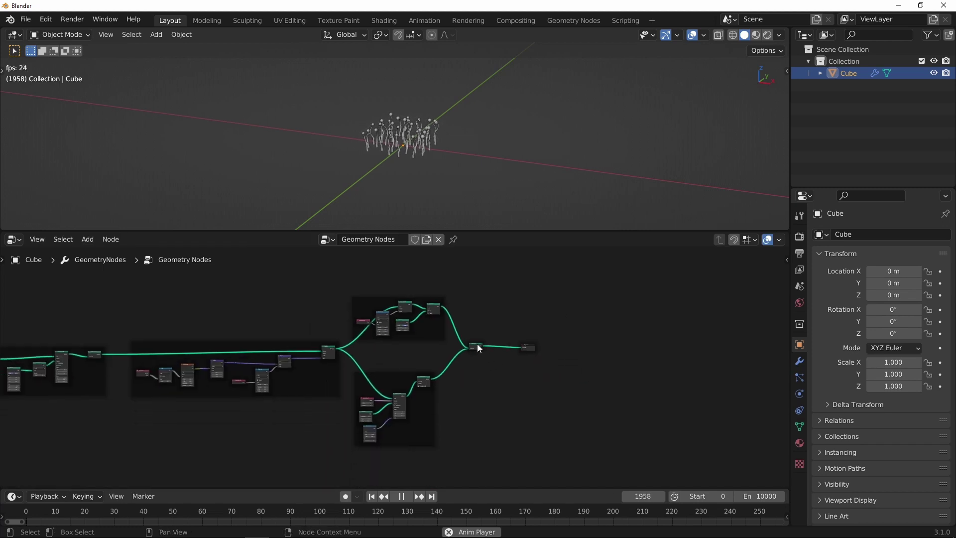
left_click_drag(477, 344, 544, 344)
middle_click_drag(476, 300, 477, 269, "ctrl")
Stop the animation and examine the tapered tentacles from several angles
key("space")
scroll(456, 97, "up", 7)
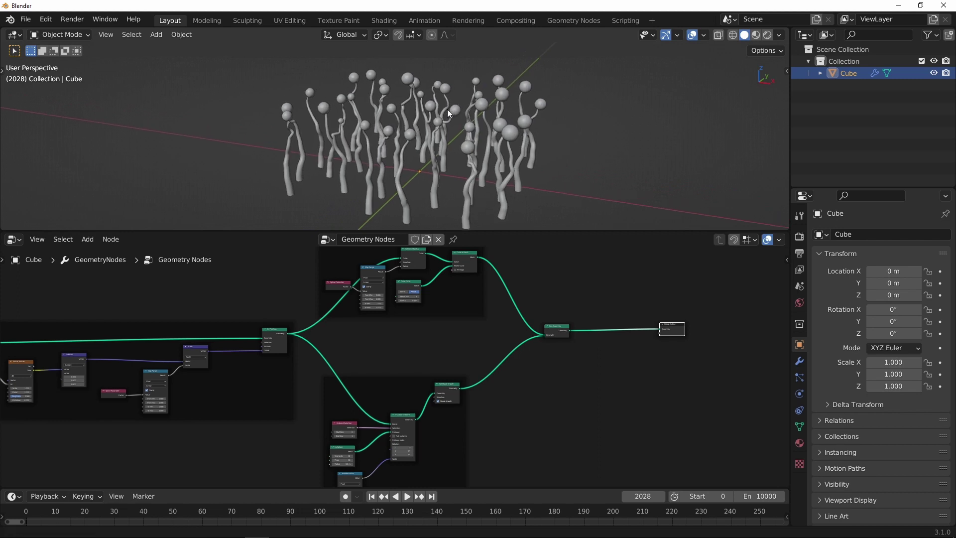
middle_click_drag(441, 114, 464, 99)
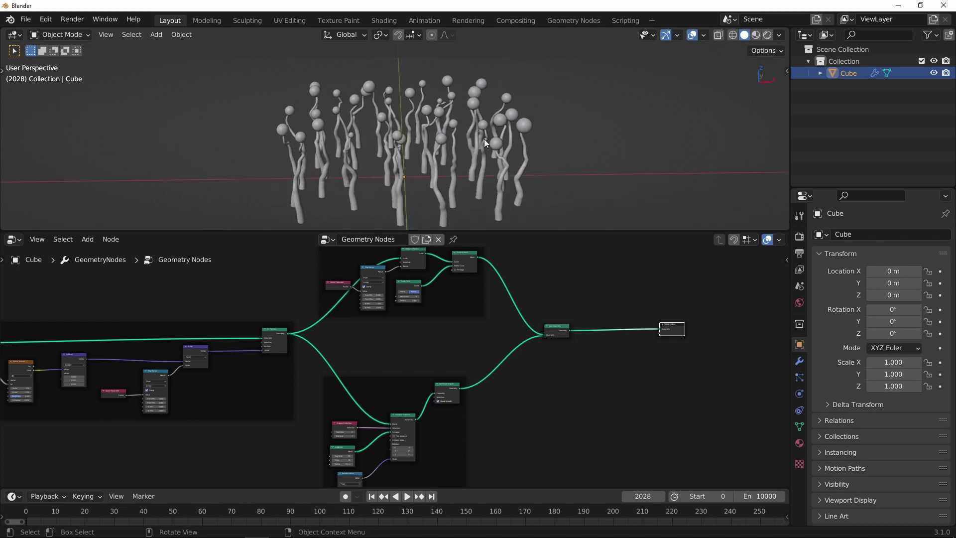
middle_click_drag(479, 134, 417, 123)
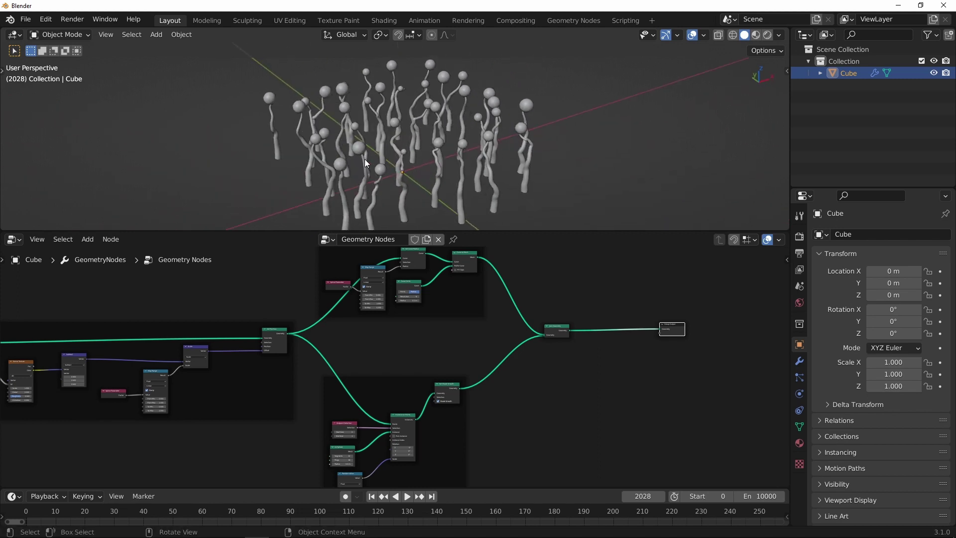
middle_click_drag(366, 149, 351, 131)
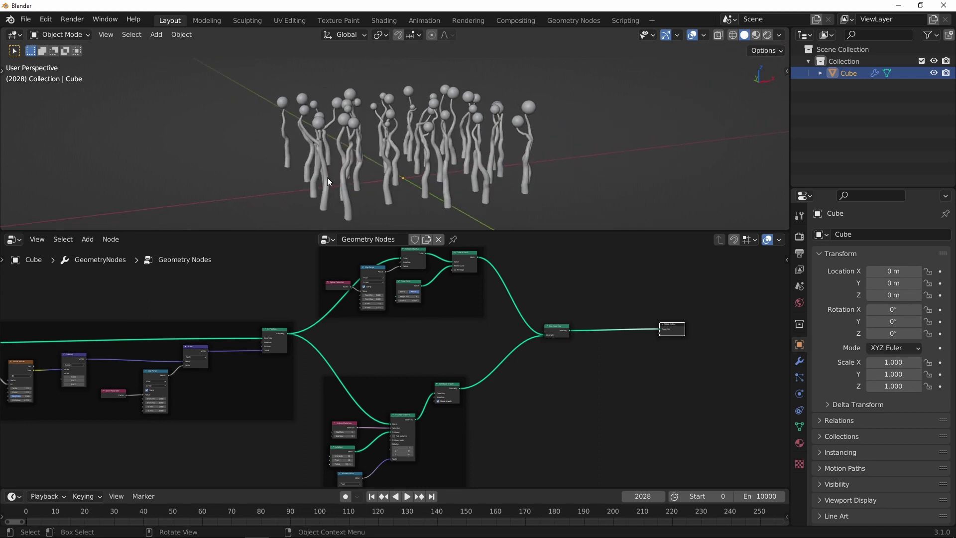
middle_click_drag(422, 119, 394, 159)
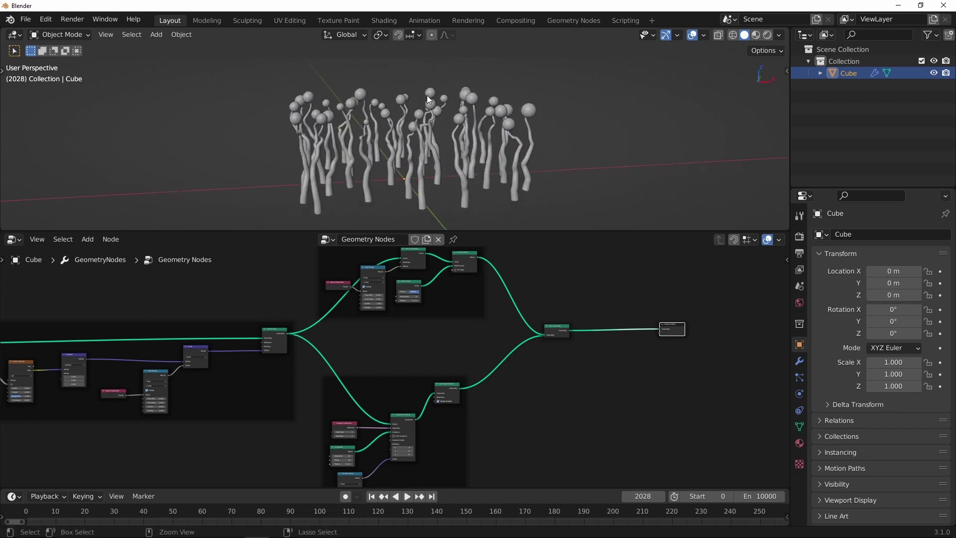
middle_click_drag(428, 98, 406, 113, "ctrl")
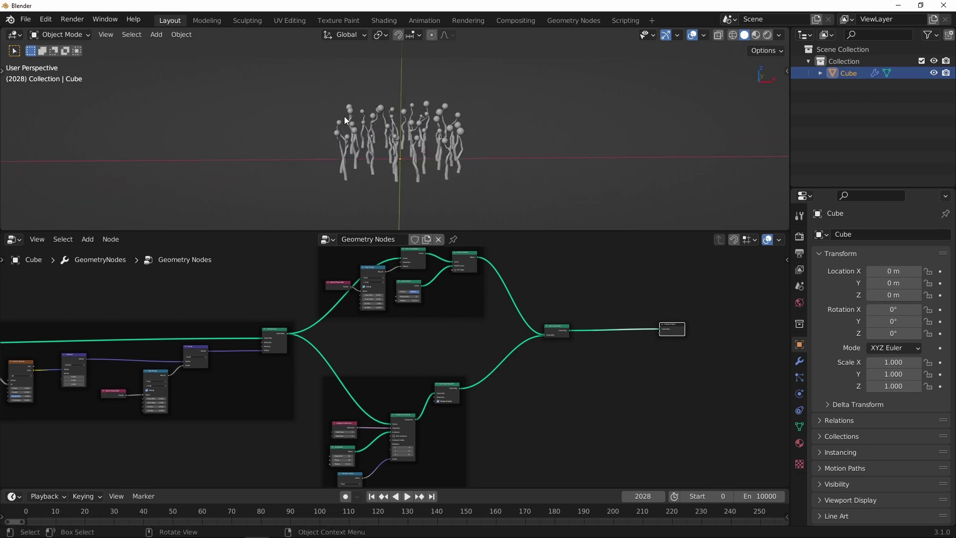
Insert a Set Material node between the spheres' Set Shade Smooth node and Join Geometry
middle_click_drag(627, 311, 627, 318, "ctrl")
middle_click_drag(627, 319, 499, 333)
left_click_drag(539, 341, 530, 343)
middle_click_drag(567, 320, 528, 316)
middle_click_drag(521, 311, 493, 321, "shift")
middle_click_drag(501, 321, 502, 319, "ctrl")
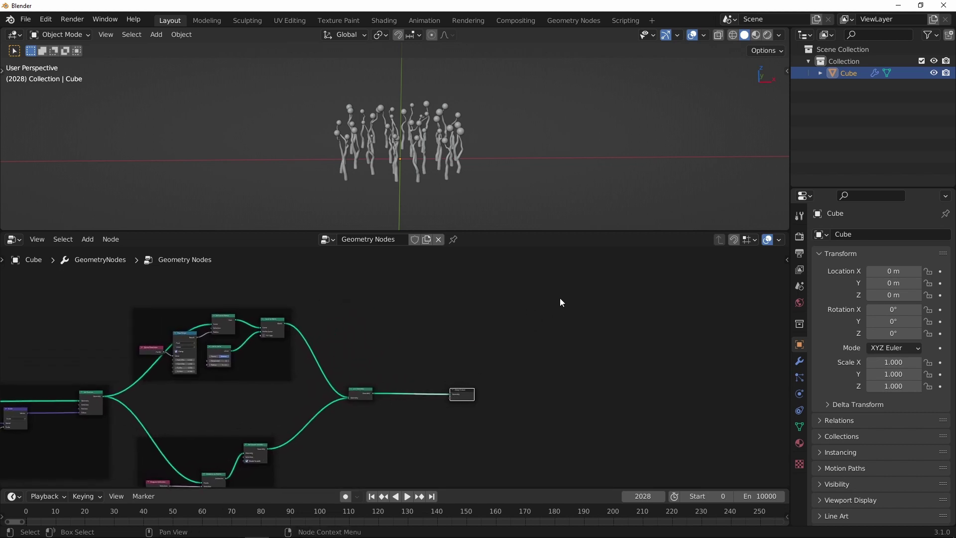
scroll(500, 311, "up", 2)
key("shift+a")
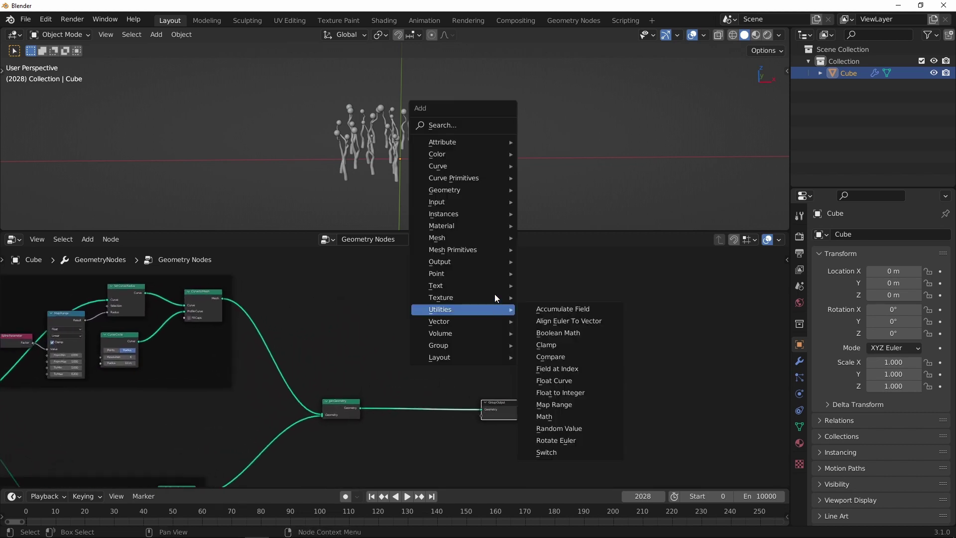
mouse_move(479, 227)
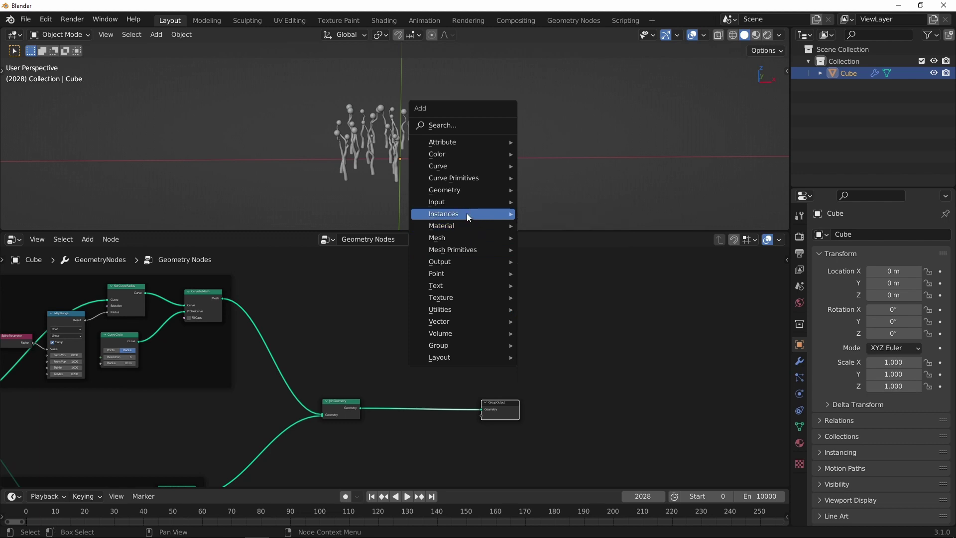
left_click(560, 272)
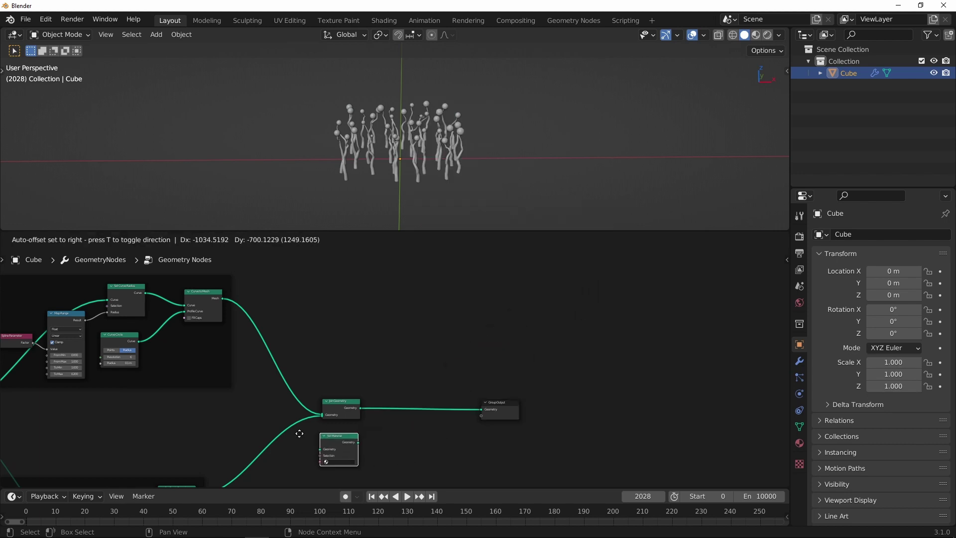
left_click(259, 428)
Widen the properties area, assign the existing eyeball material to the cube and make its base color red
middle_click_drag(276, 428, 373, 354)
middle_click_drag(374, 353, 450, 330, "ctrl")
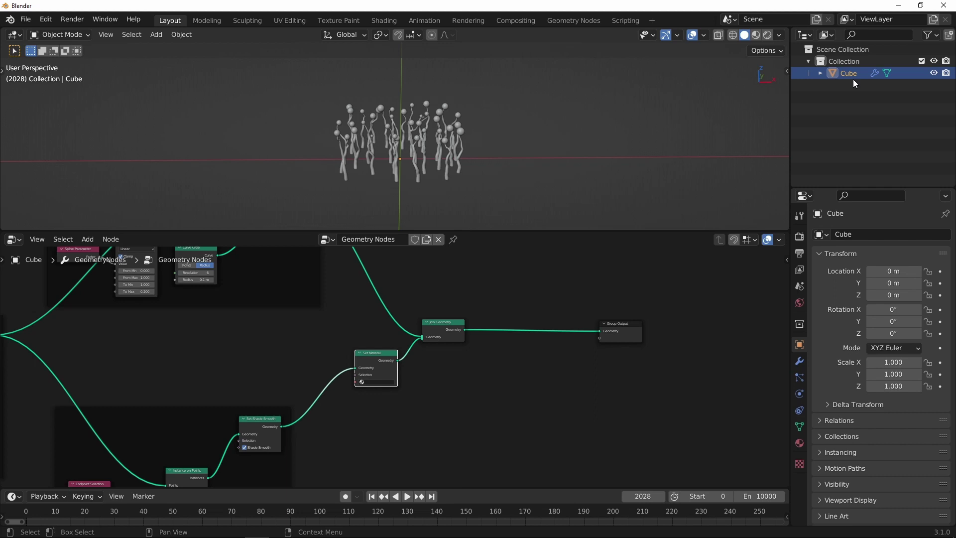
left_click(799, 443)
left_click_drag(792, 146, 721, 146)
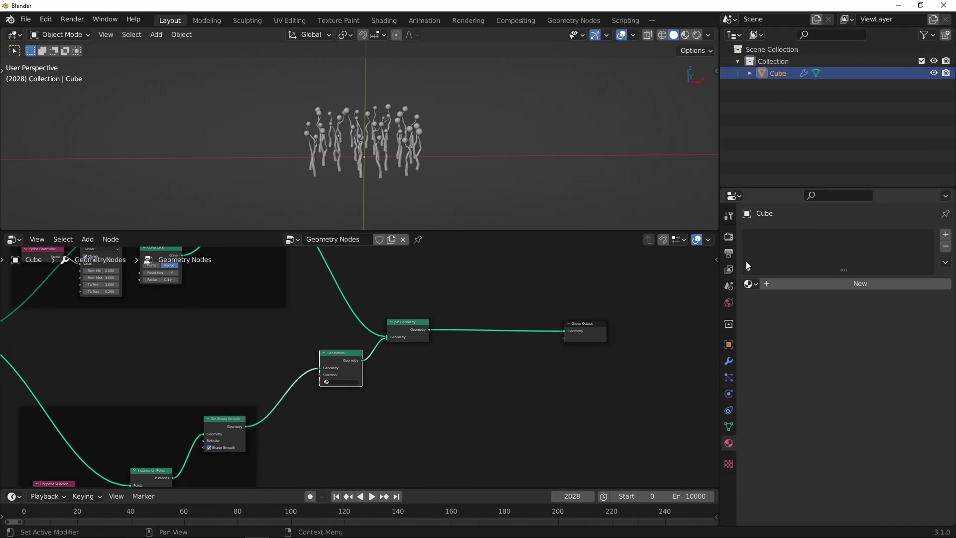
left_click(749, 283)
left_click(772, 303)
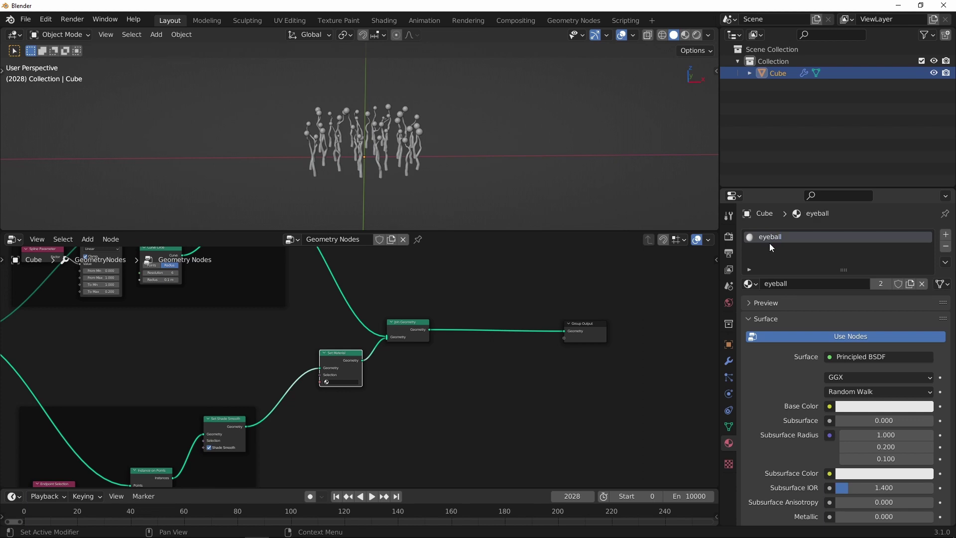
left_click(851, 406)
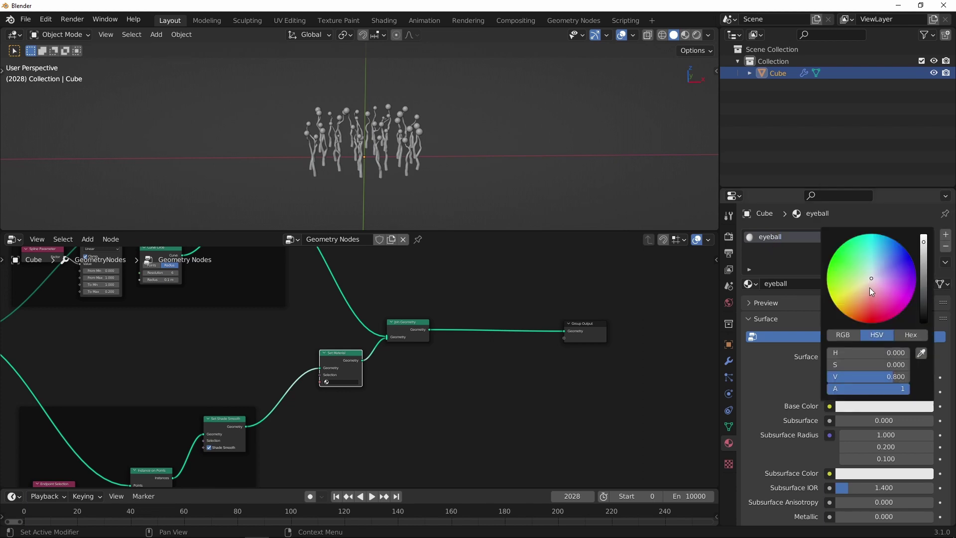
left_click_drag(870, 287, 870, 336)
Add a second material slot with a new material named stalk and darken its base color to a value of about 0.014
left_click(946, 236)
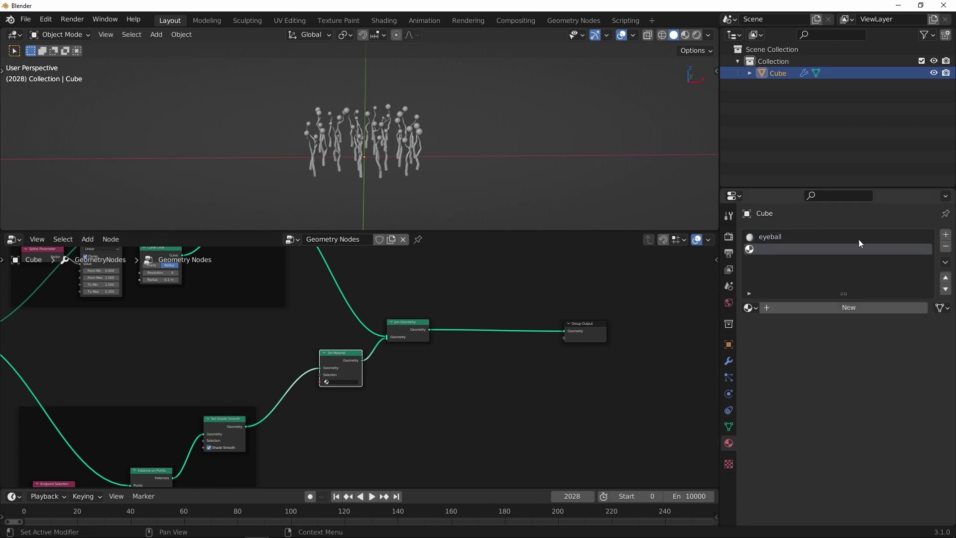
left_click(842, 308)
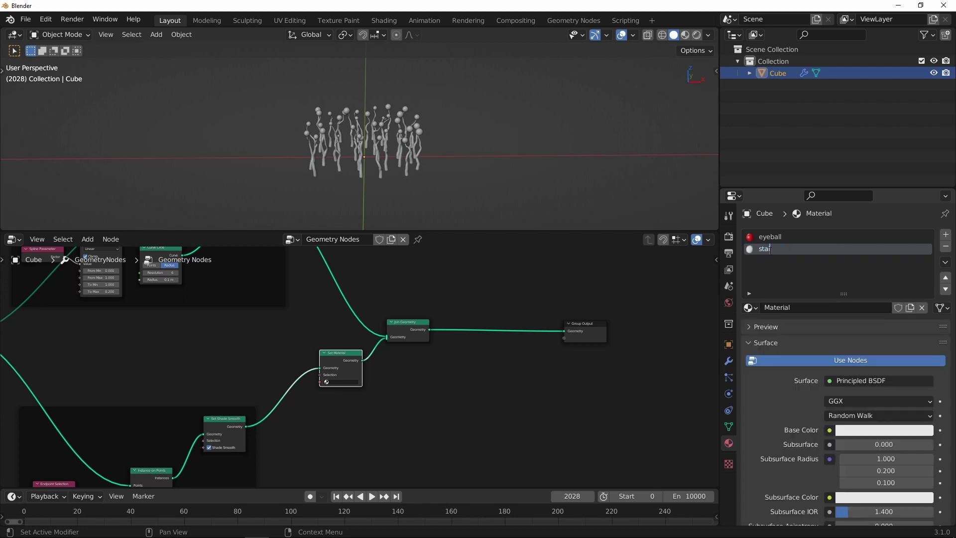
left_click(864, 431)
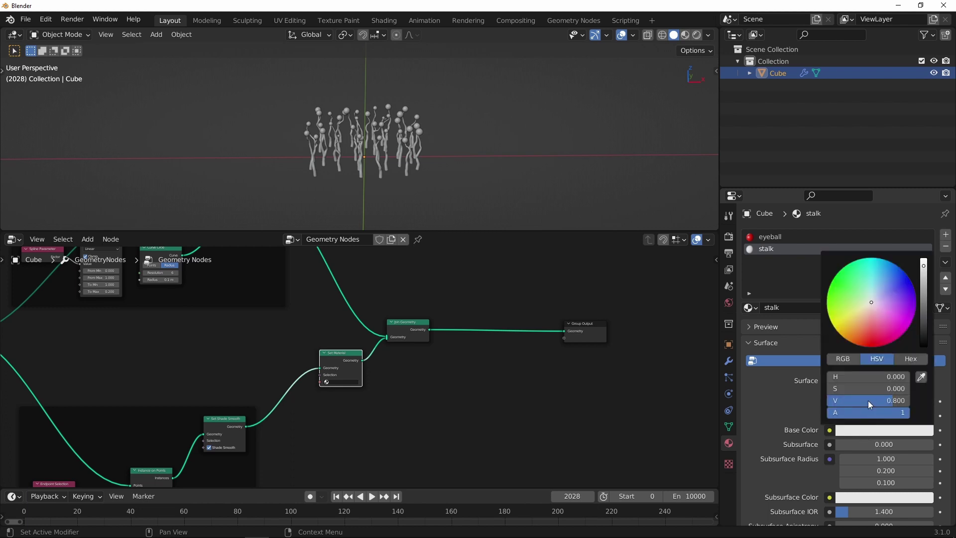
left_click_drag(927, 307, 925, 339)
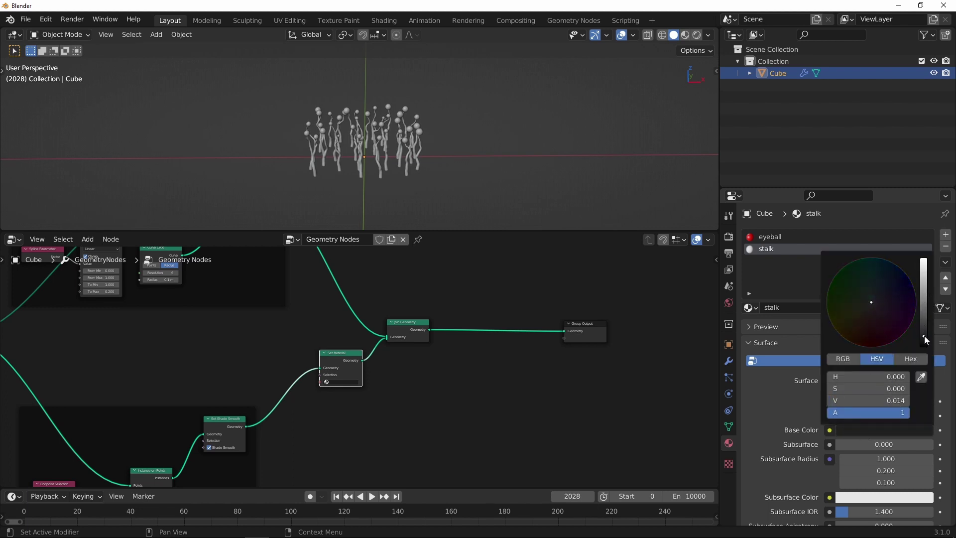
Switch the viewport to Material Preview shading and choose the eyeball material in the Set Material node
scroll(479, 145, "up", 3)
scroll(417, 305, "up", 4)
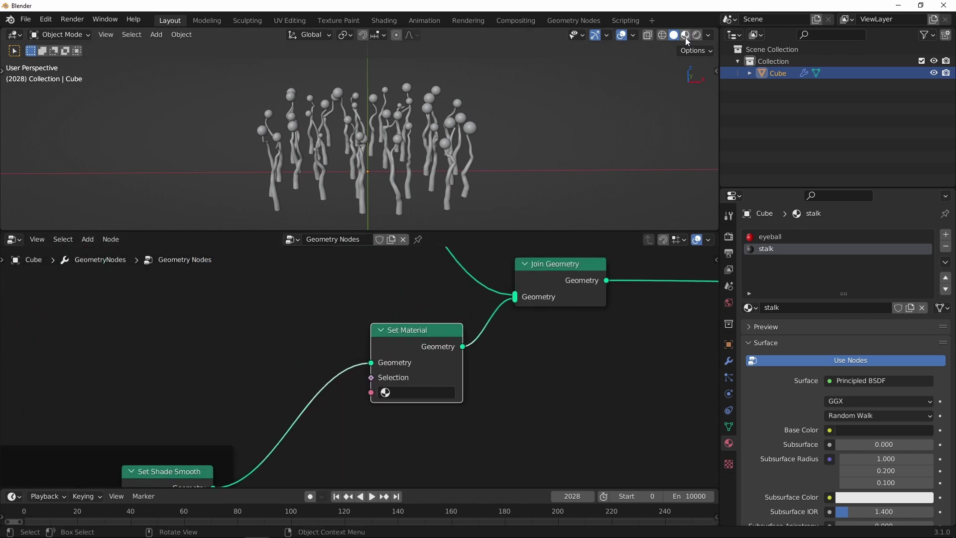
left_click(685, 34)
scroll(359, 367, "up", 3)
left_click(402, 408)
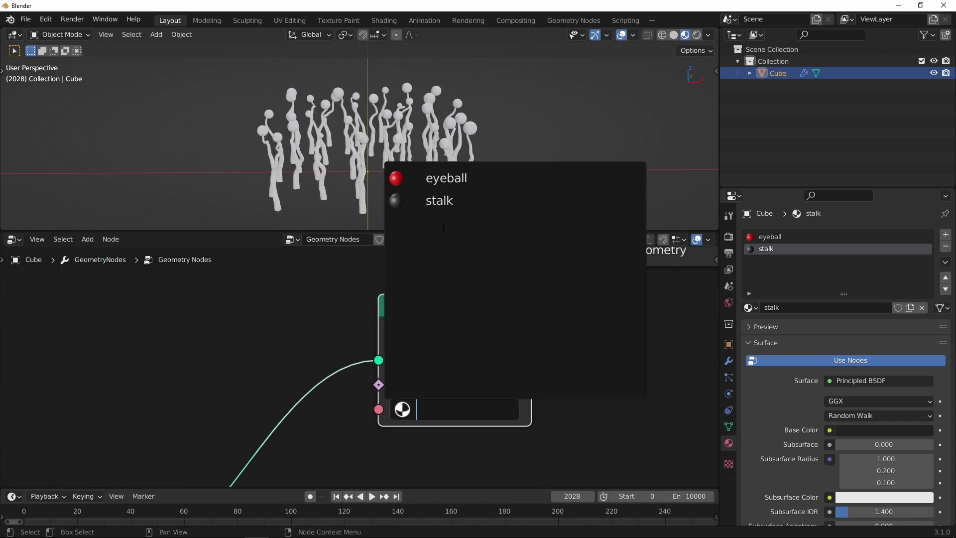
left_click(446, 178)
Duplicate the Set Material node onto the link between Curve to Mesh and Join Geometry, and set it to stalk
scroll(477, 435, "down", 3)
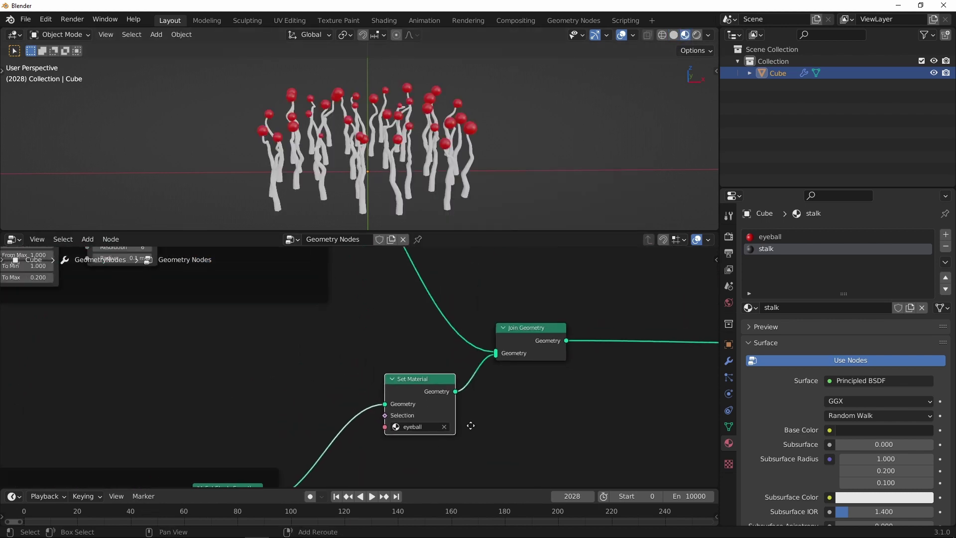
middle_click_drag(478, 434, 486, 445)
key("shift+d")
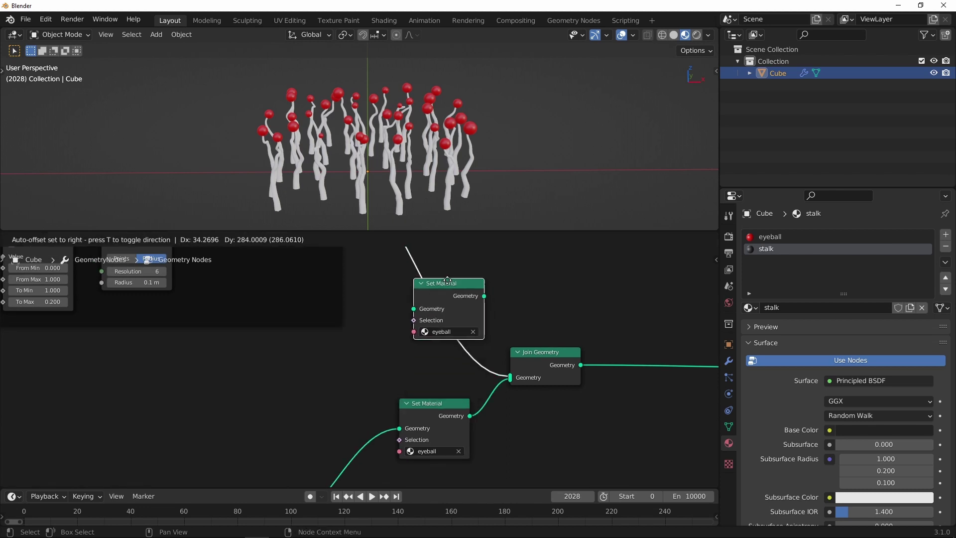
left_click(433, 280)
middle_click_drag(451, 280, 454, 380)
scroll(453, 380, "up", 2)
left_click(458, 467)
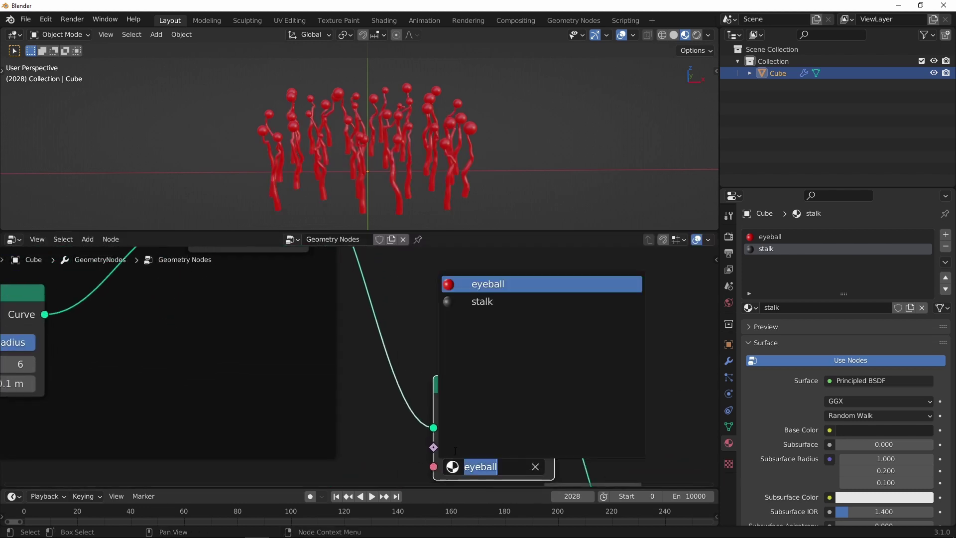
left_click(477, 300)
Hide the viewport overlays and gizmos to show only the coloured tentacles
middle_click_drag(468, 164, 578, 205)
left_click(728, 253)
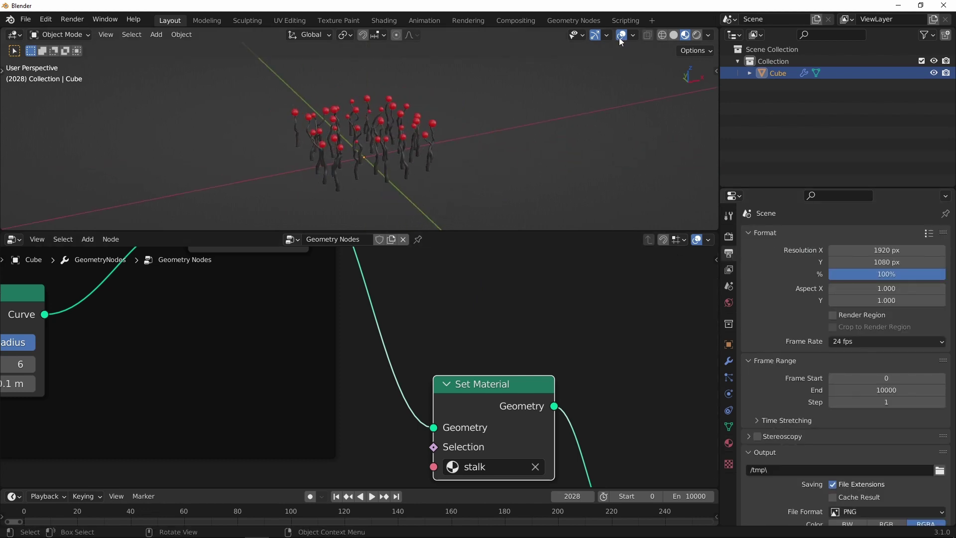
scroll(512, 97, "up", 5)
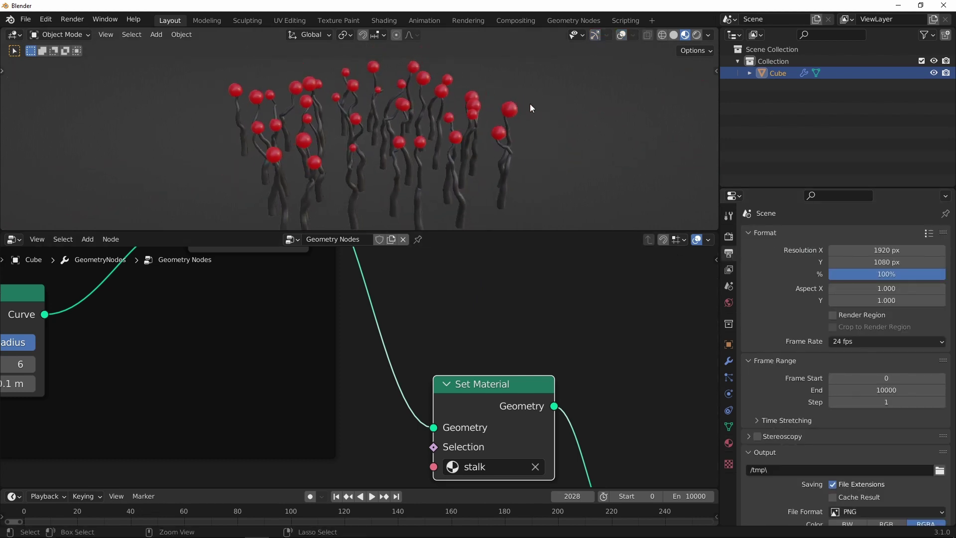
Enable Eevee's Ambient Occlusion with a 3 m distance and a factor of 3, and turn on Screen Space Reflections
left_click(728, 238)
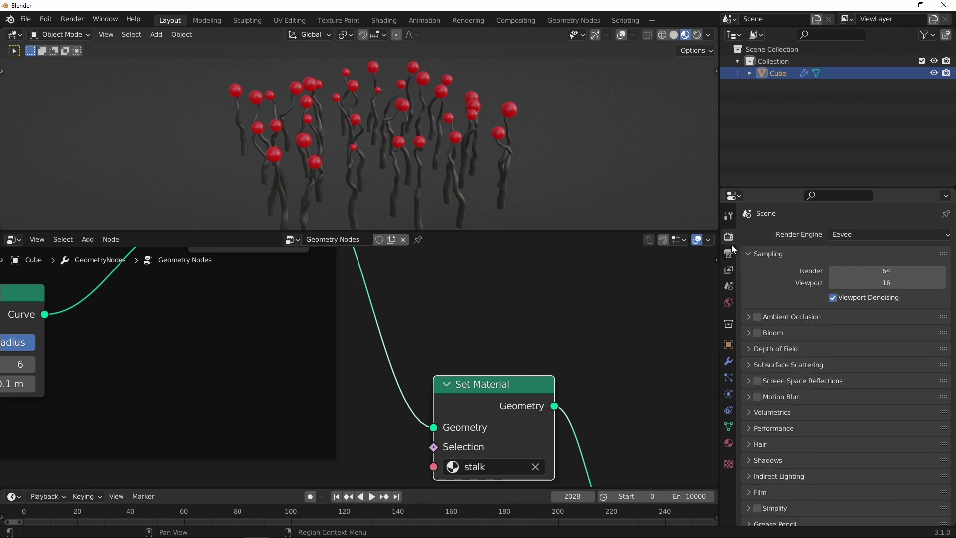
left_click(757, 317)
left_click(748, 317)
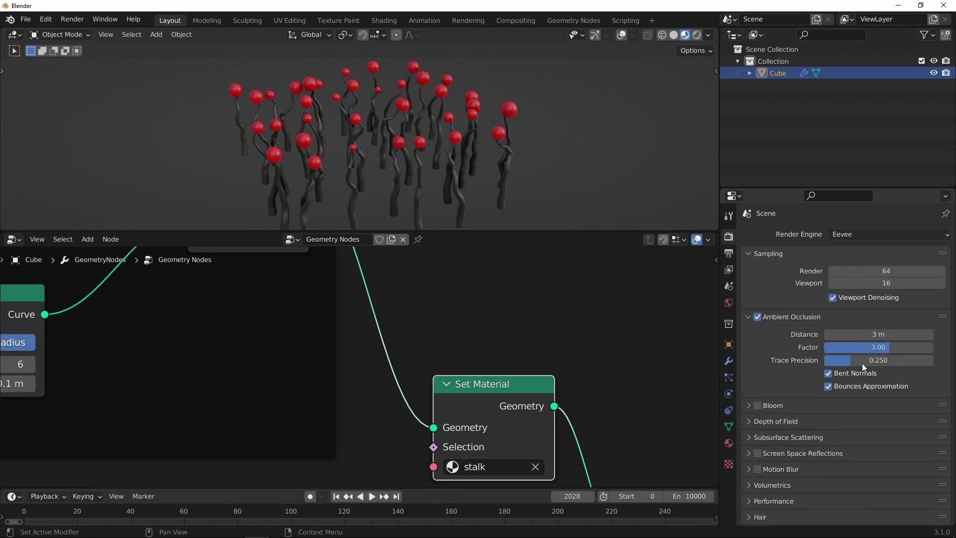
left_click(747, 318)
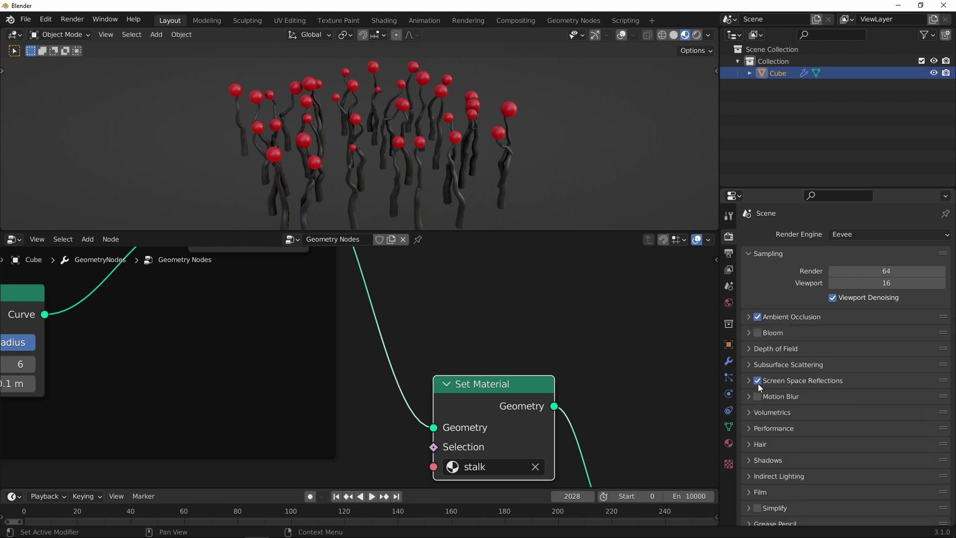
middle_click_drag(542, 180, 521, 152)
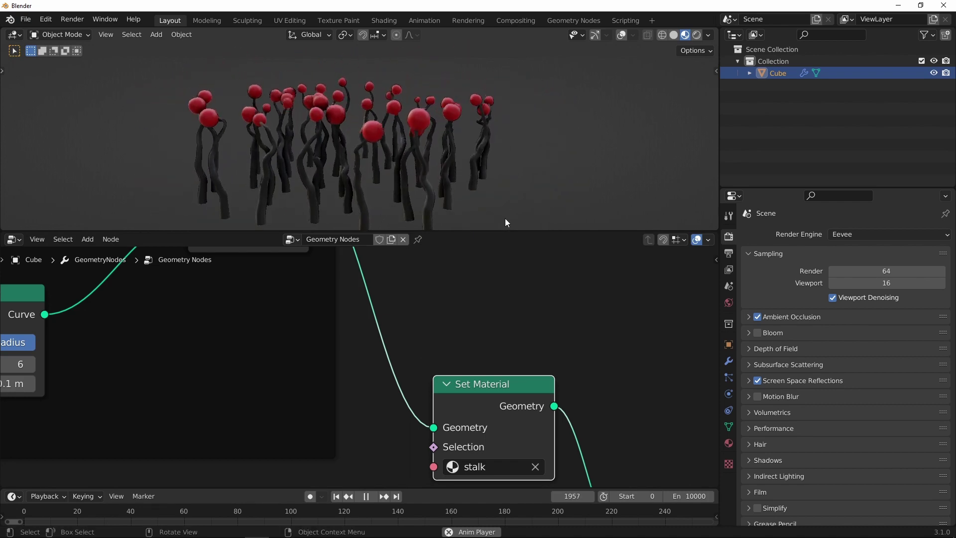
Pause the animation and spread out the Curve Line, Resample Curve and Instance on Points nodes in the instancing frame
scroll(472, 473, "down", 8)
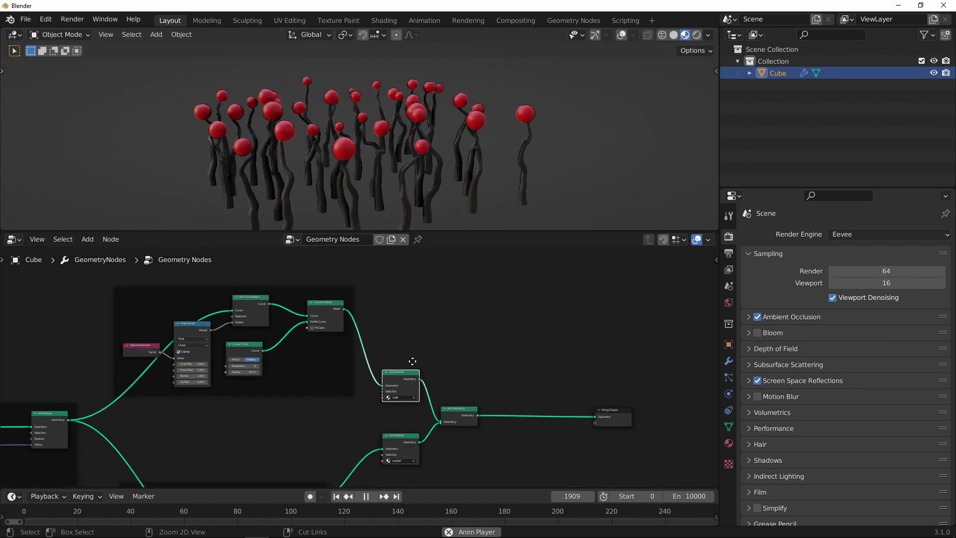
left_click(370, 496)
middle_click_drag(393, 404, 619, 388)
scroll(399, 351, "up", 6)
middle_click_drag(397, 348, 451, 343)
scroll(451, 342, "up", 2)
scroll(420, 162, "up", 6)
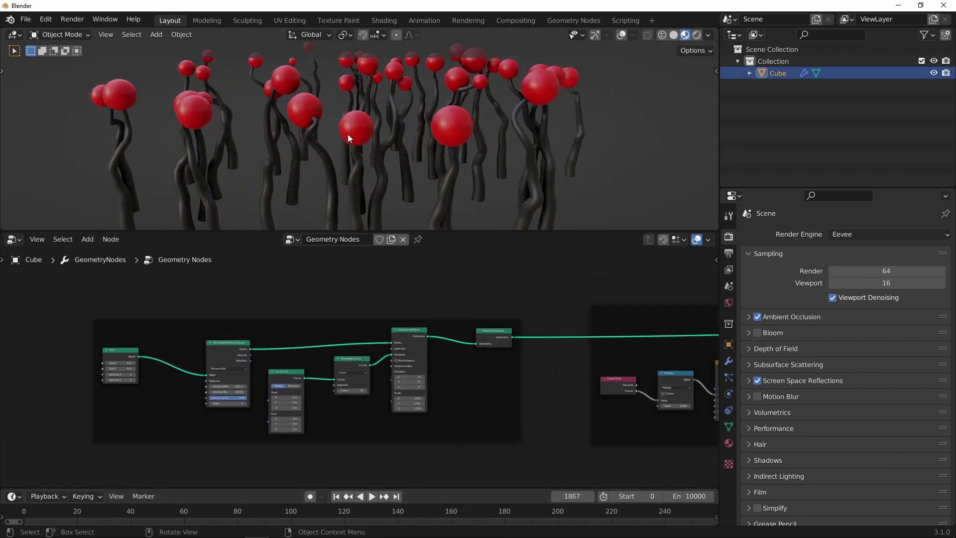
middle_click_drag(353, 341, 319, 348, "ctrl")
middle_click_drag(403, 333, 510, 278)
left_click_drag(542, 258, 543, 264)
left_click_drag(444, 303, 462, 313)
left_click_drag(324, 328, 357, 338)
middle_click_drag(534, 355, 387, 370)
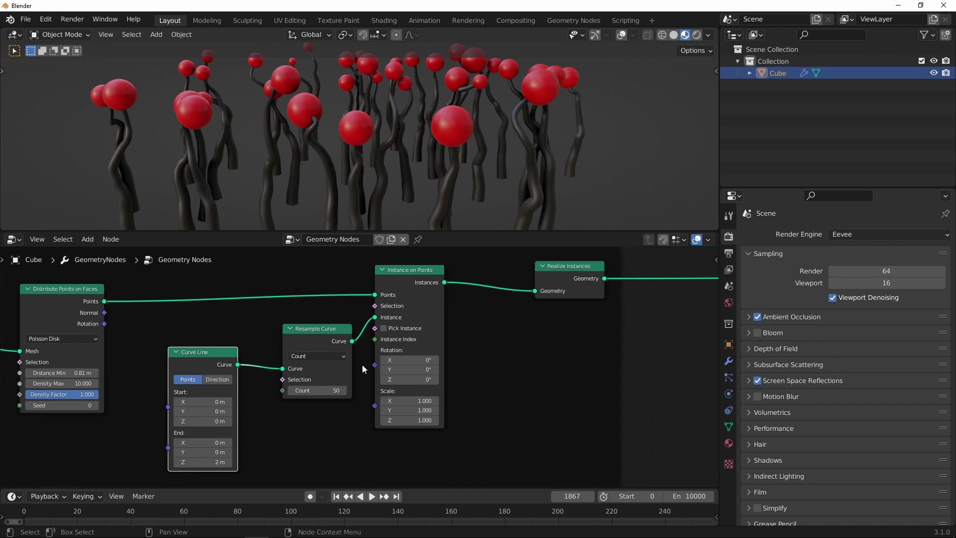
left_click_drag(422, 277, 465, 280)
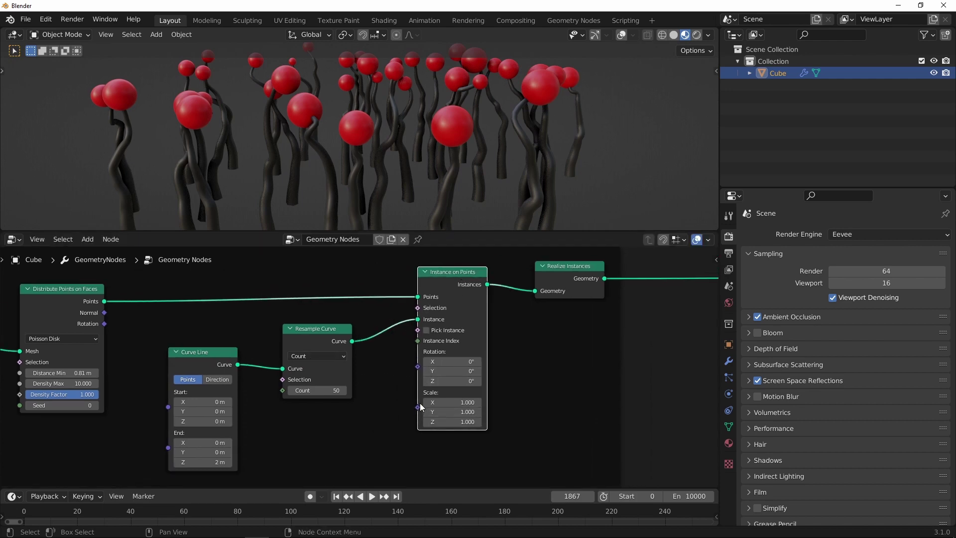
Add a Position input node below the Resample Curve node in the instancing frame
scroll(360, 366, "down", 2)
middle_click_drag(432, 219, 380, 174)
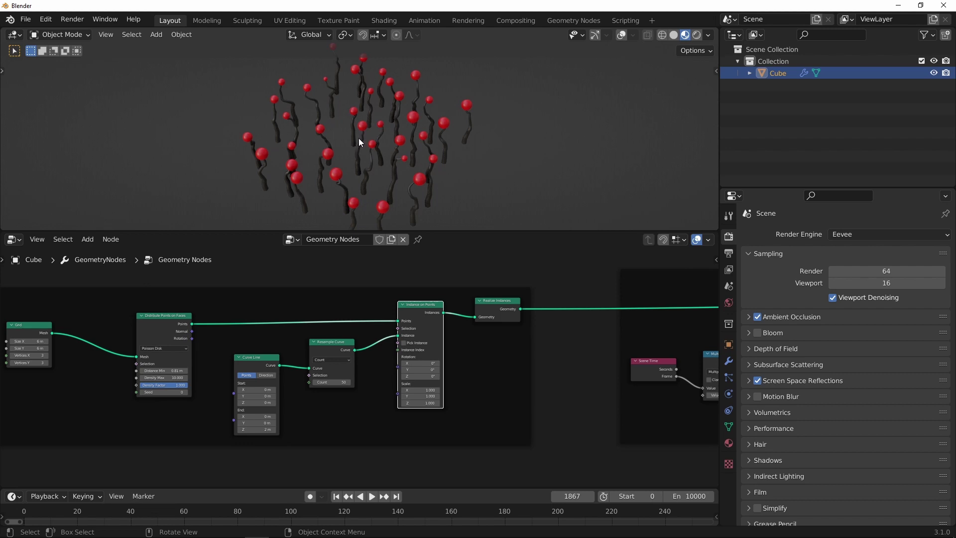
scroll(412, 354, "down", 3)
middle_click_drag(412, 354, 355, 397)
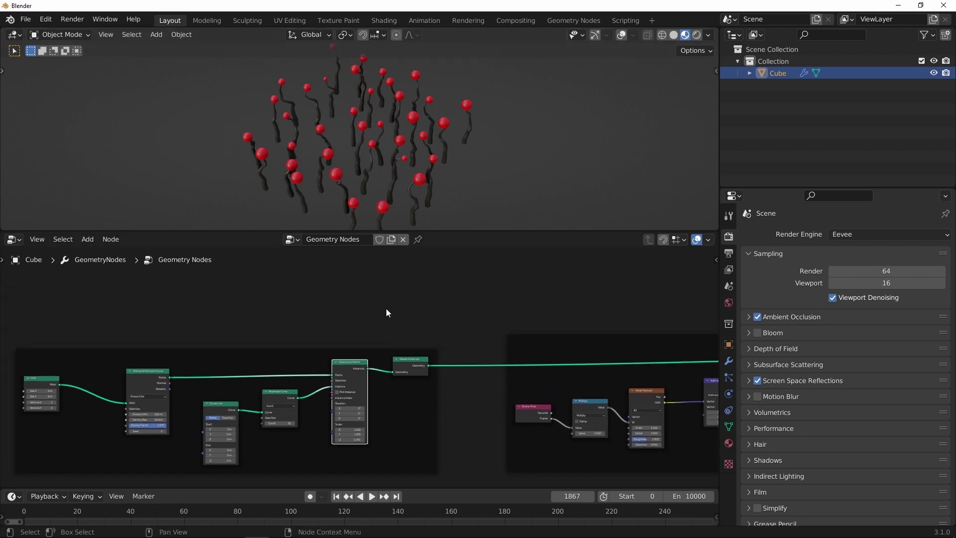
key("shift+a")
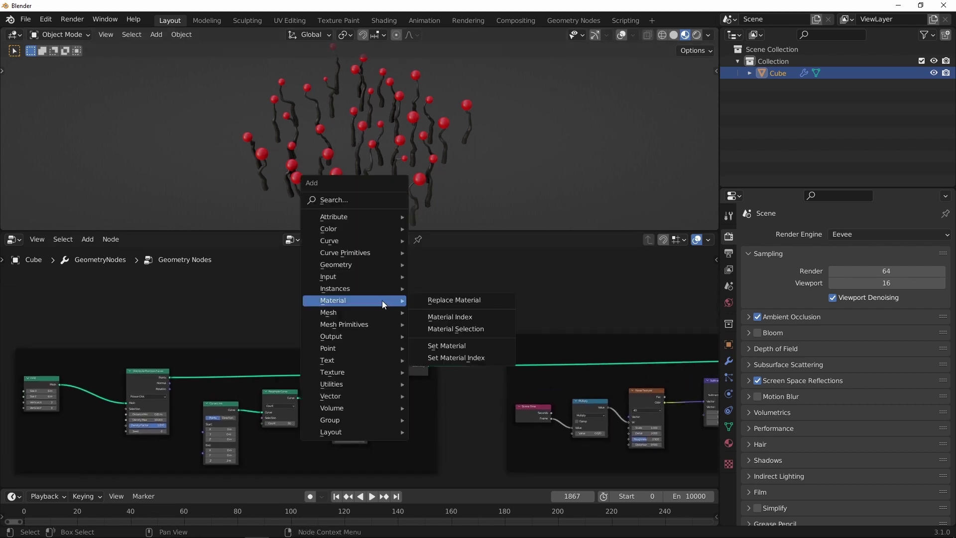
mouse_move(394, 276)
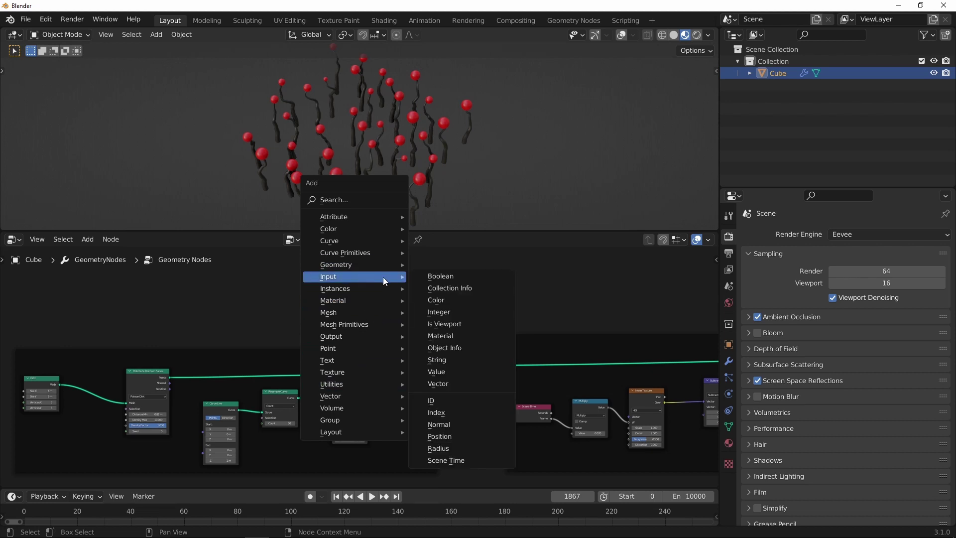
left_click(448, 437)
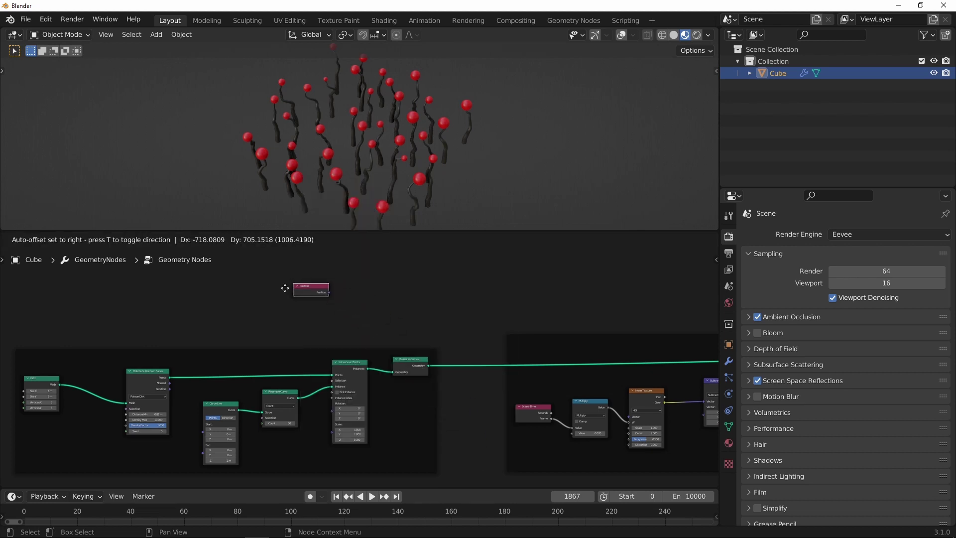
left_click(276, 445)
Add a Vector Math node beside the Position node, below Instance on Points
scroll(355, 330, "up", 4)
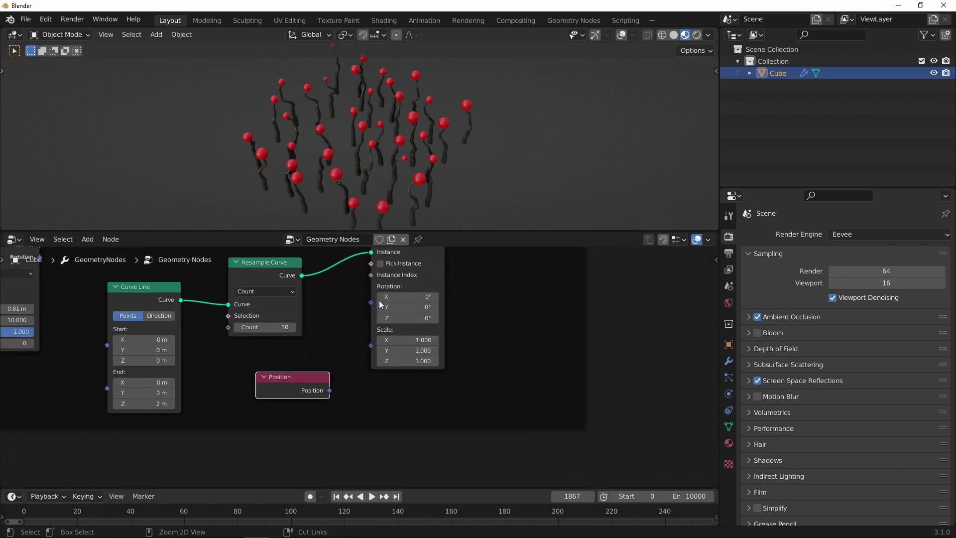
key("shift+a")
mouse_move(364, 486)
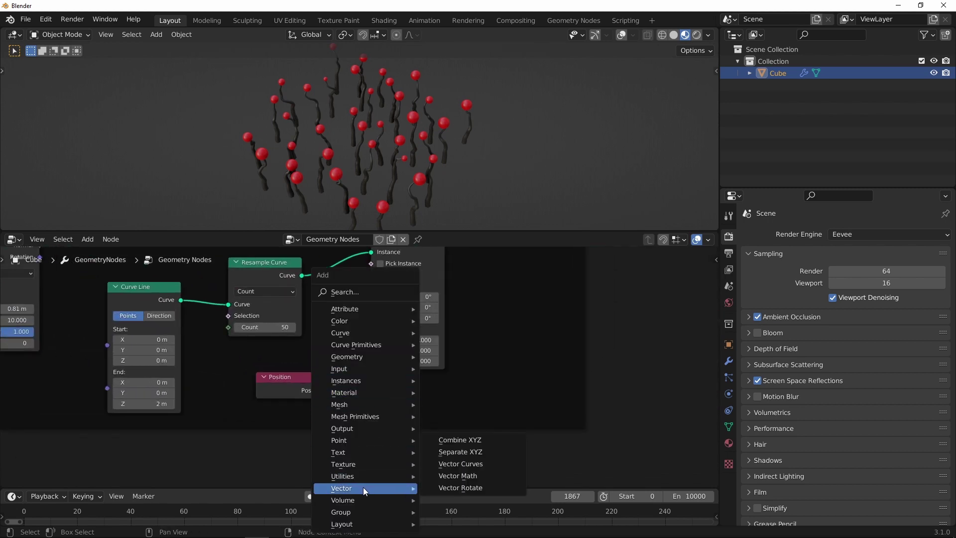
left_click(442, 477)
left_click(317, 336)
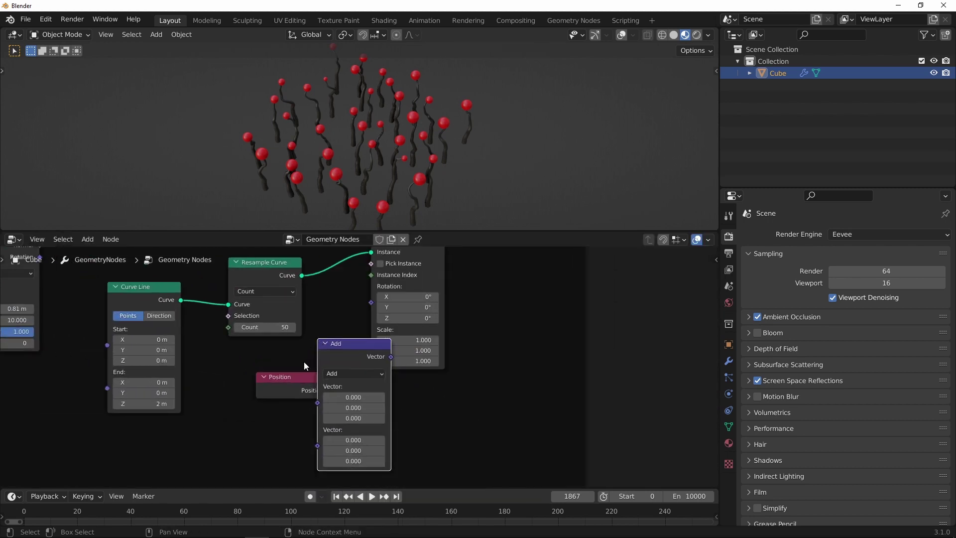
Link Position into the Vector Math node's first vector, set the operation to Distance, and shift both nodes away from Instance on Points
left_click_drag(294, 376, 254, 384)
middle_click_drag(257, 382, 294, 371, "ctrl")
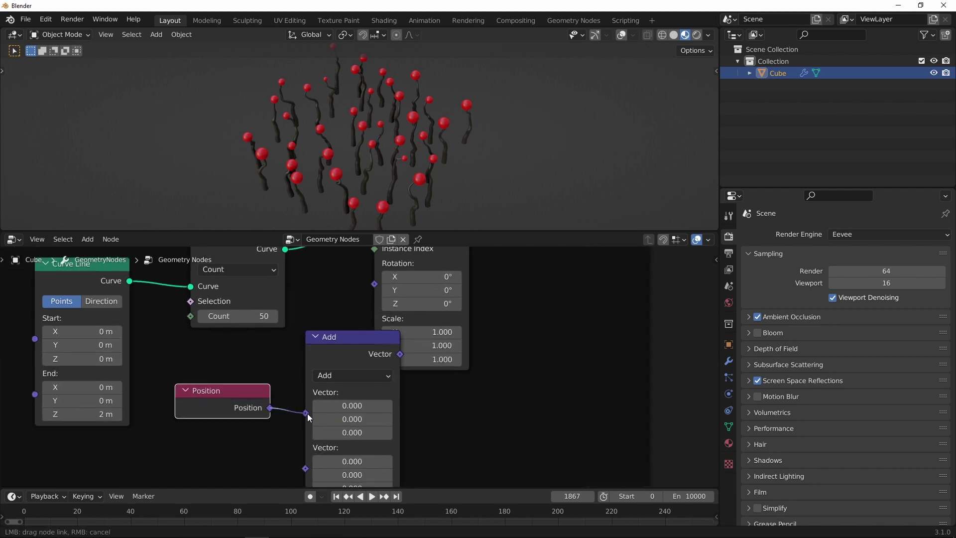
left_click_drag(307, 417, 306, 414)
left_click(348, 376)
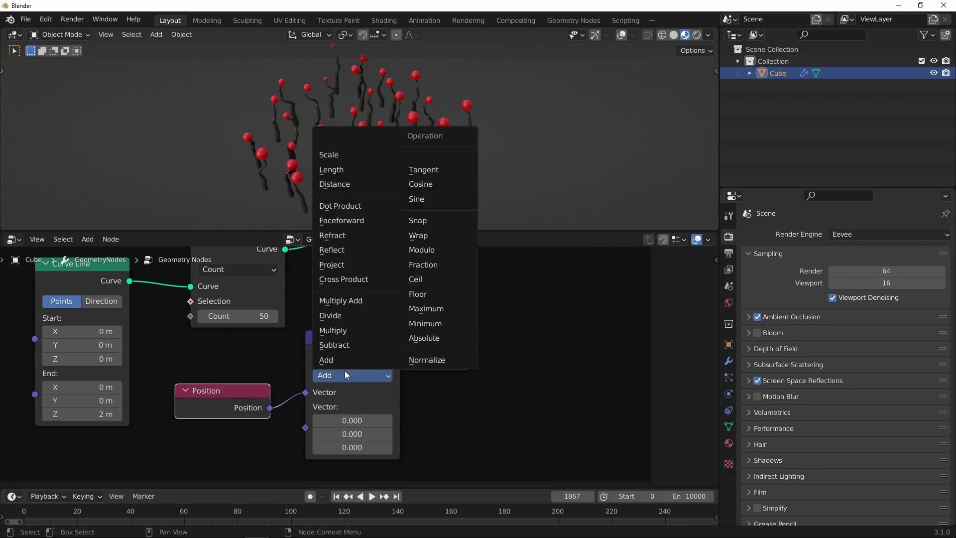
left_click(347, 185)
left_click_drag(250, 386, 201, 386)
left_click_drag(357, 339, 307, 344)
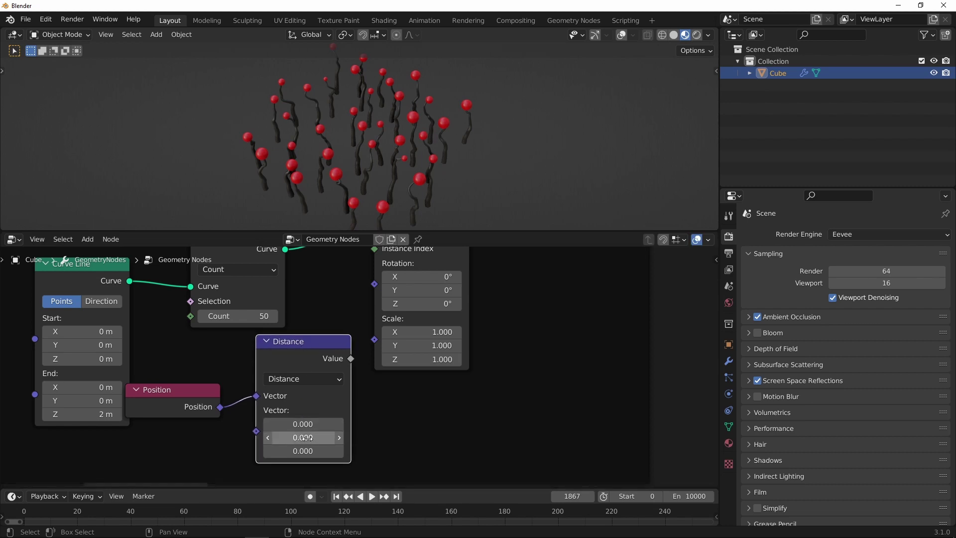
Connect the Distance value to the Scale input of Instance on Points and check the tentacles from several angles
scroll(360, 375, "down", 3)
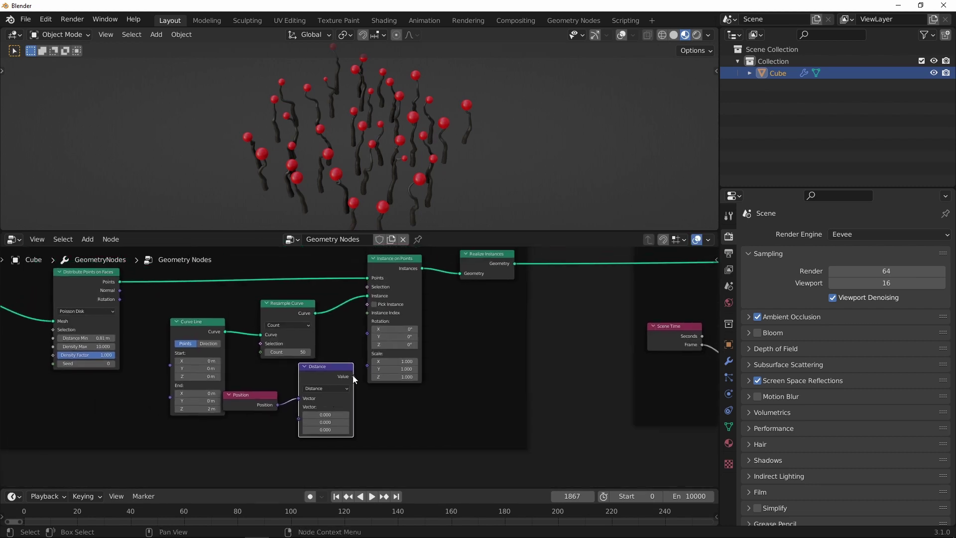
left_click_drag(371, 364, 372, 361)
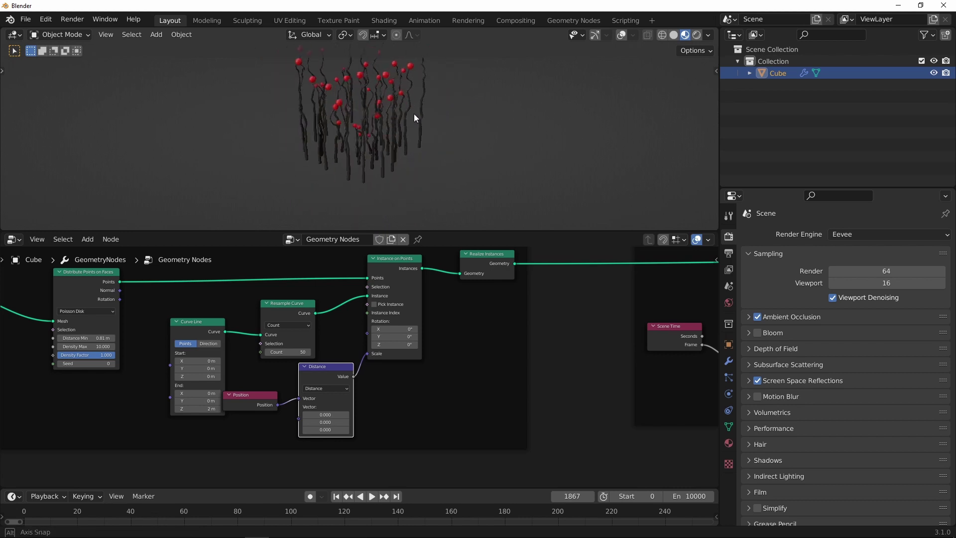
middle_click_drag(417, 141, 416, 204)
scroll(407, 153, "up", 5)
mouse_move(410, 138)
middle_mouse_down()
mouse_move(461, 48)
mouse_move(414, 142)
middle_mouse_up()
scroll(403, 154, "down", 4)
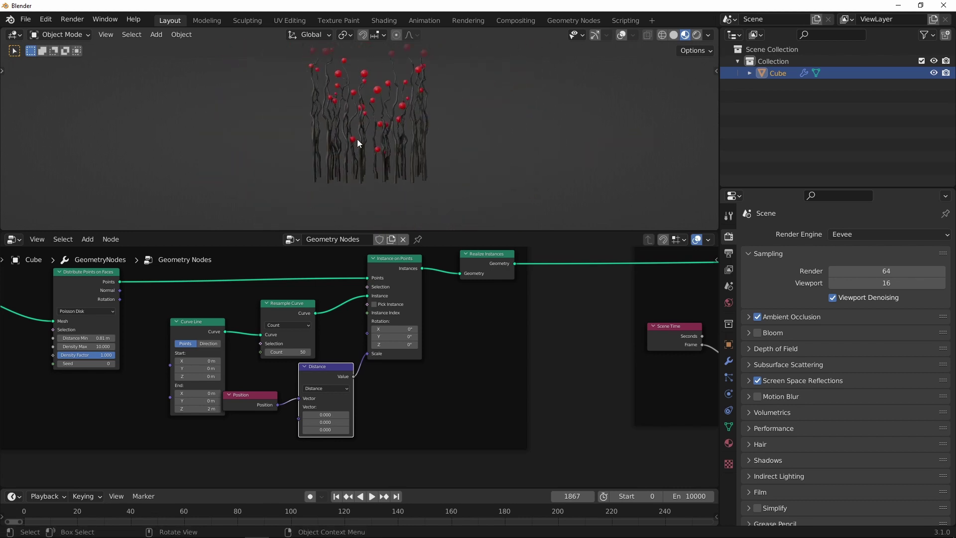
mouse_move(354, 139)
middle_mouse_down()
mouse_move(378, 130)
mouse_move(352, 132)
mouse_move(358, 158)
middle_mouse_up()
scroll(349, 162, "up", 4)
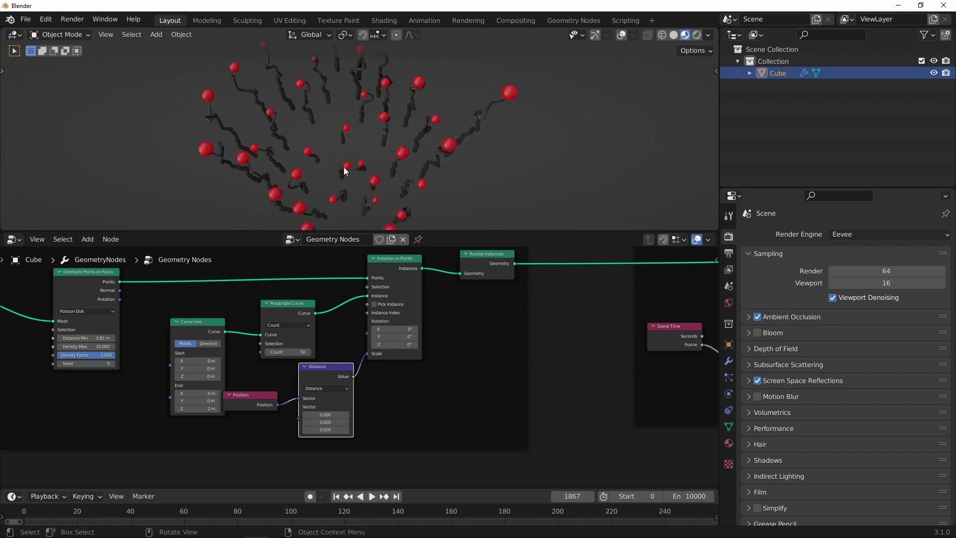
Spread the Curve Line, Distance and Instance on Points nodes apart to make room before the Scale input
left_click_drag(204, 329, 174, 322)
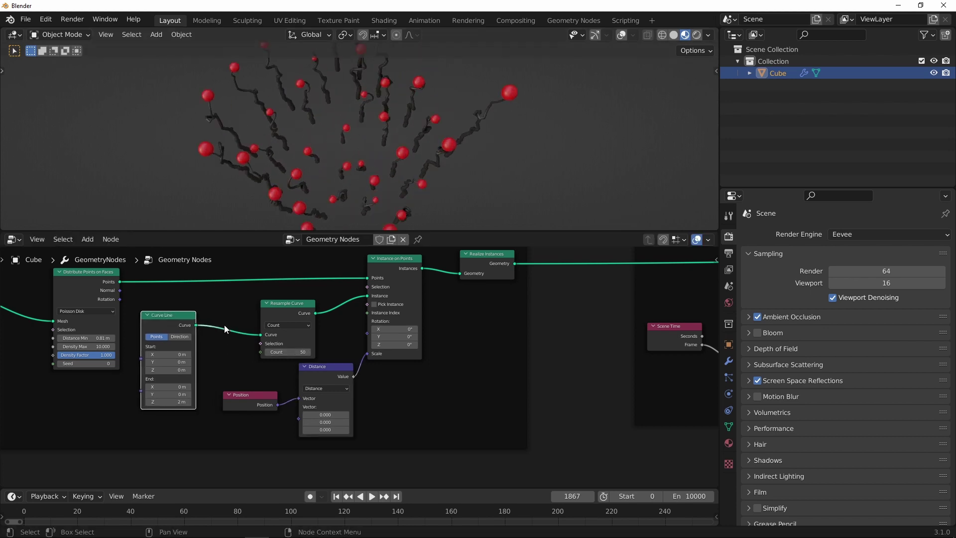
scroll(339, 350, "down", 3)
scroll(371, 366, "up", 3)
left_click_drag(318, 369, 217, 388)
left_click_drag(383, 263, 493, 254)
Insert a Map Range node on the link between the Distance value and the instance Scale
middle_click_drag(380, 385, 390, 369)
middle_click_drag(391, 368, 392, 360, "ctrl")
key("shift+a")
mouse_move(393, 378)
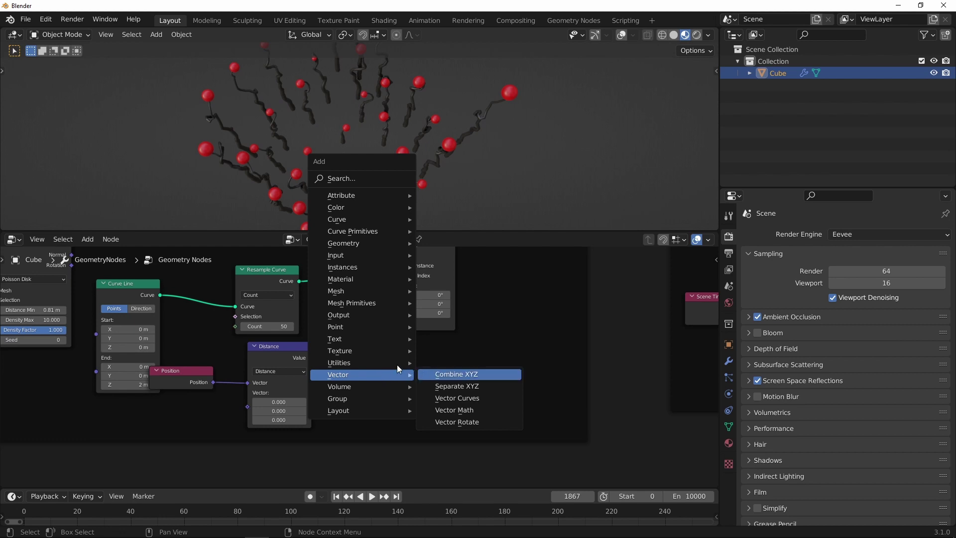
left_click(453, 458)
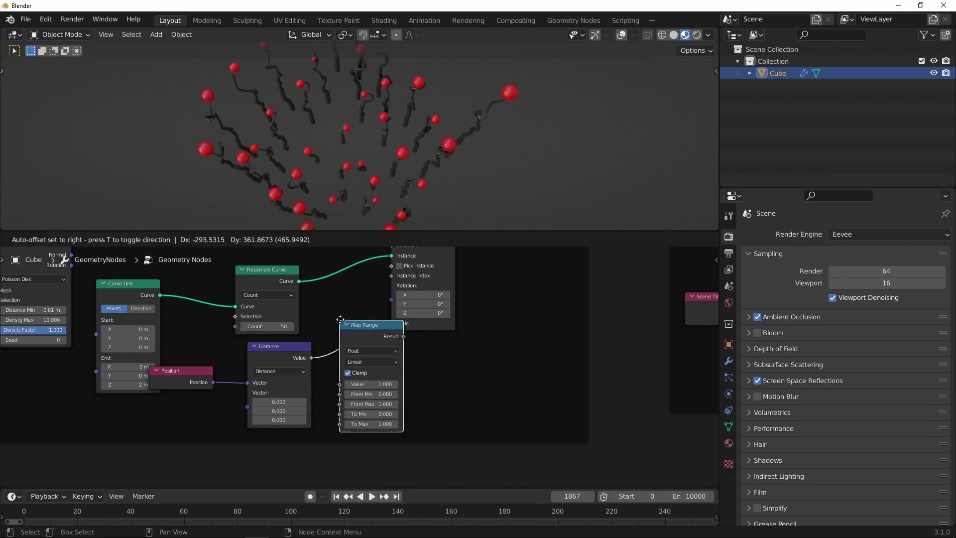
left_click(340, 319)
Set the Map Range node to From Max 2, To Min 1 and To Max 0
scroll(380, 284, "up", 4)
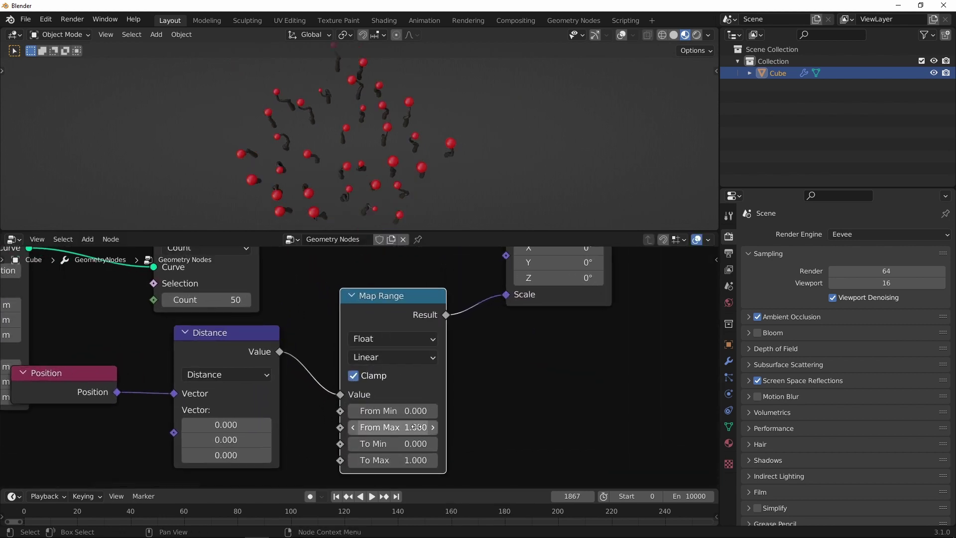
scroll(379, 188, "down", 3)
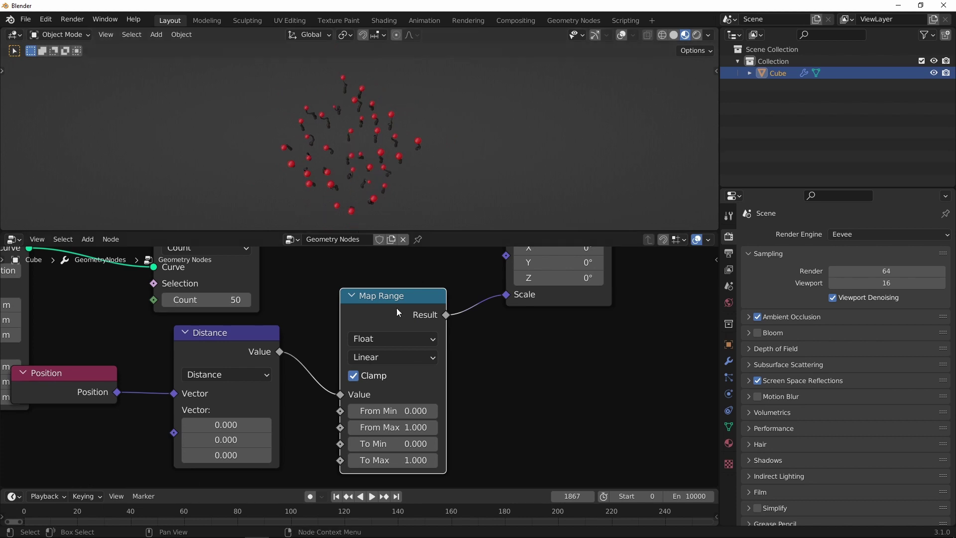
middle_click_drag(437, 440, 415, 416)
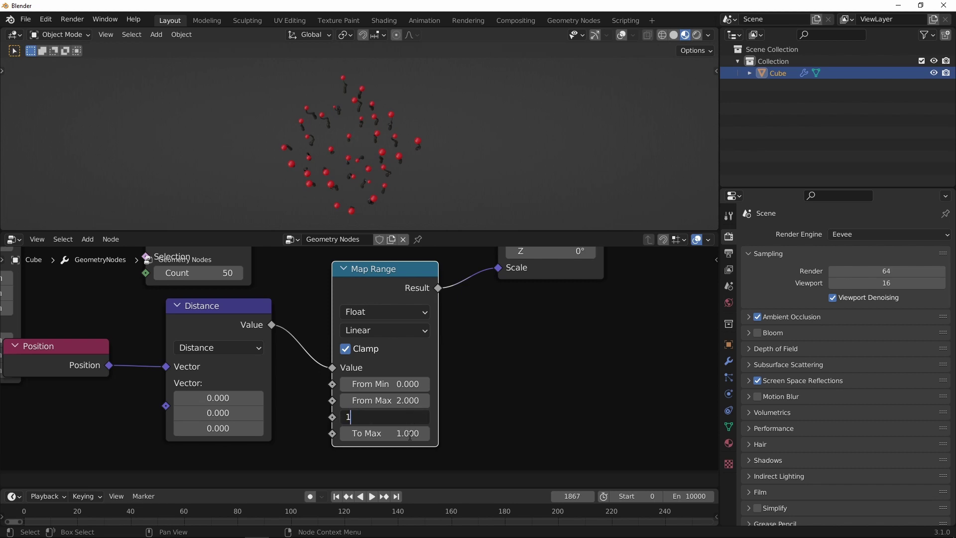
key("Return")
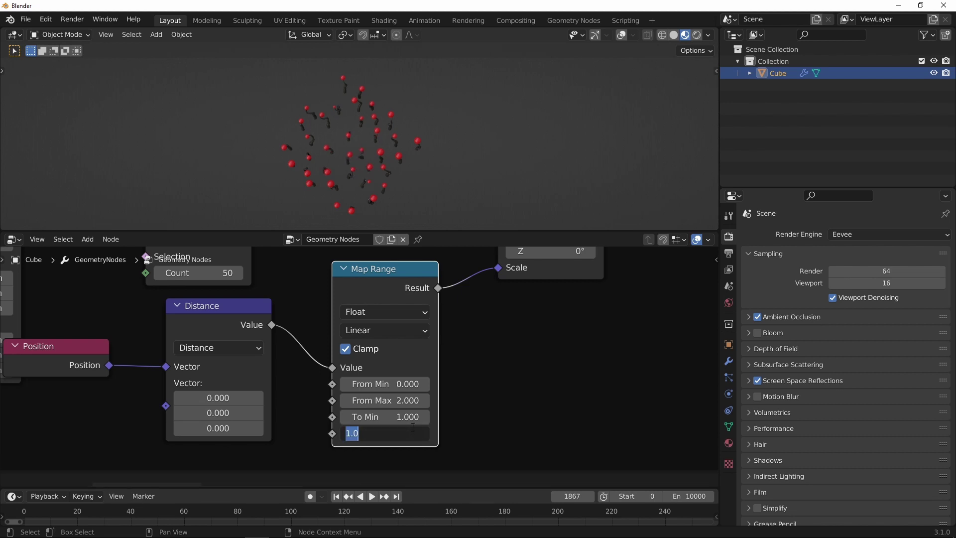
type("0")
key("Return")
mouse_move(401, 149)
middle_mouse_down()
mouse_move(404, 96)
mouse_move(387, 117)
mouse_move(393, 166)
middle_mouse_up()
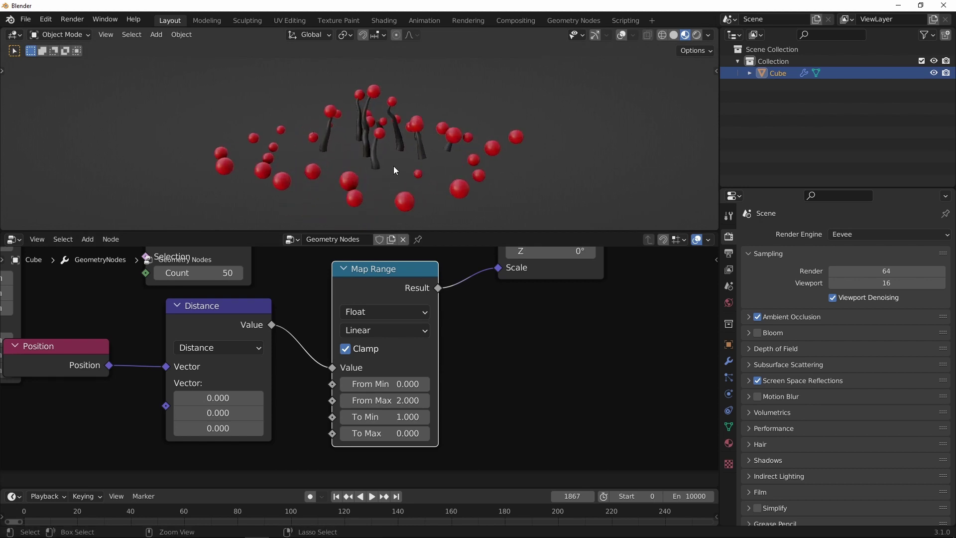
Play the animation and set Map Range's To Max to 0.140 and To Min to 3.160
left_click(371, 497)
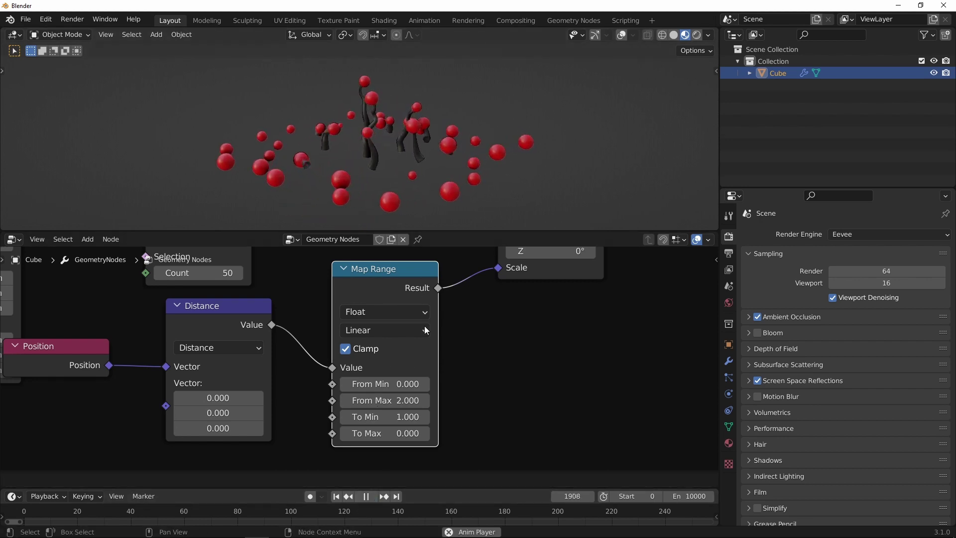
left_click_drag(420, 434, 491, 369)
mouse_move(457, 145)
middle_mouse_down()
mouse_move(513, 149)
mouse_move(472, 151)
middle_mouse_up()
left_click_drag(409, 417, 351, 371)
middle_click_drag(351, 371, 391, 371)
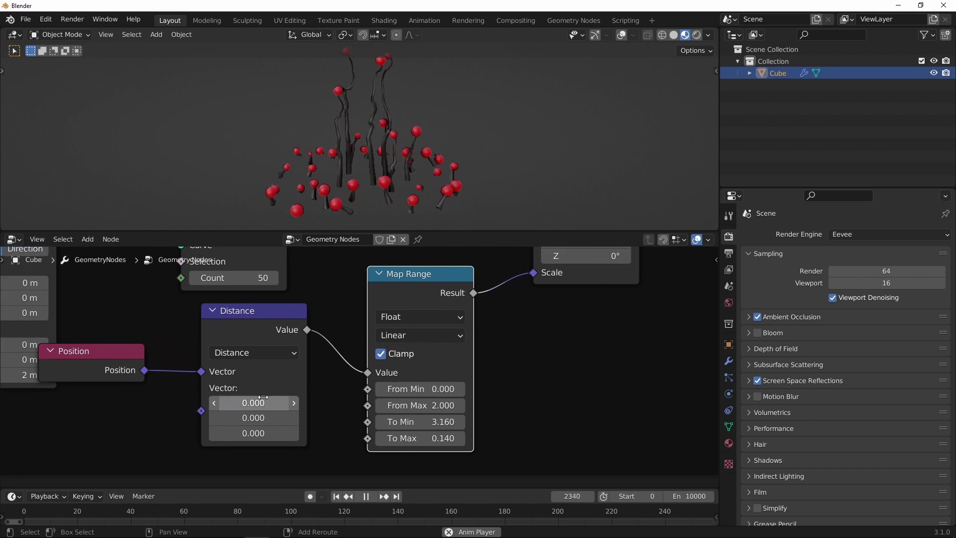
Set the Distance node's second vector X to -0.100 and Map Range to From Max 3, To Min 2 and To Max 0.3
left_click_drag(262, 399, 433, 369)
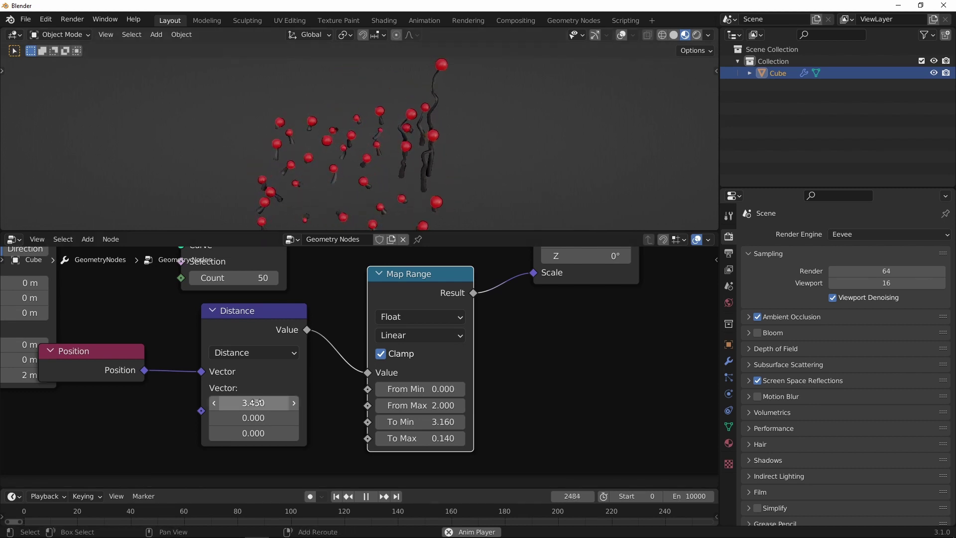
left_click_drag(258, 402, 76, 399)
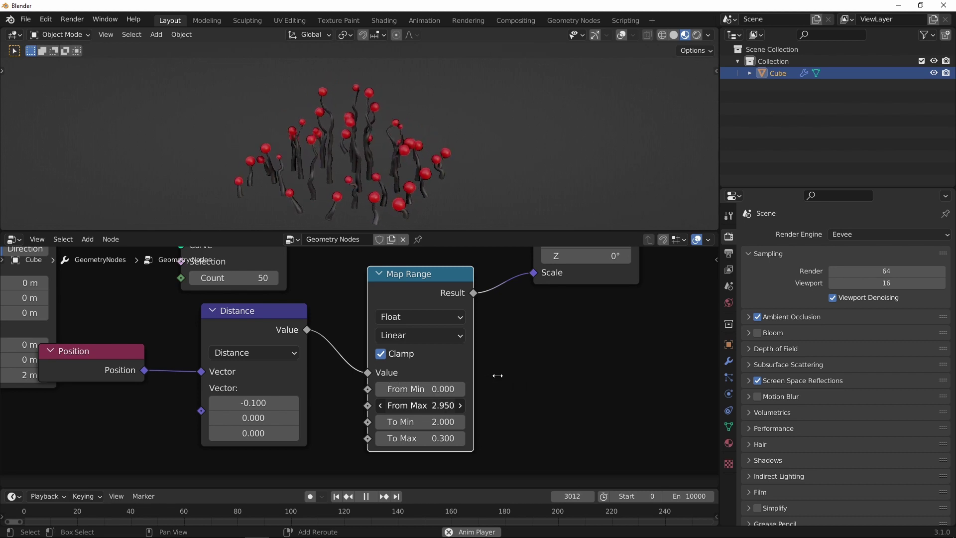
left_click_drag(497, 376, 443, 405)
key("Return")
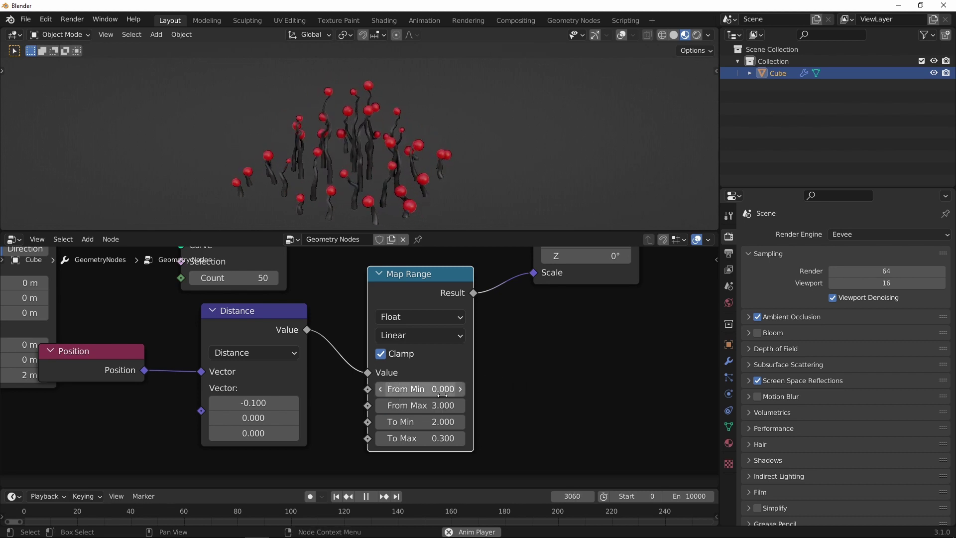
Set the Distribute Points on Faces node's Distance Min to 0.54 m and Density Max to 93.5
scroll(416, 392, "down", 5)
scroll(417, 393, "up", 6)
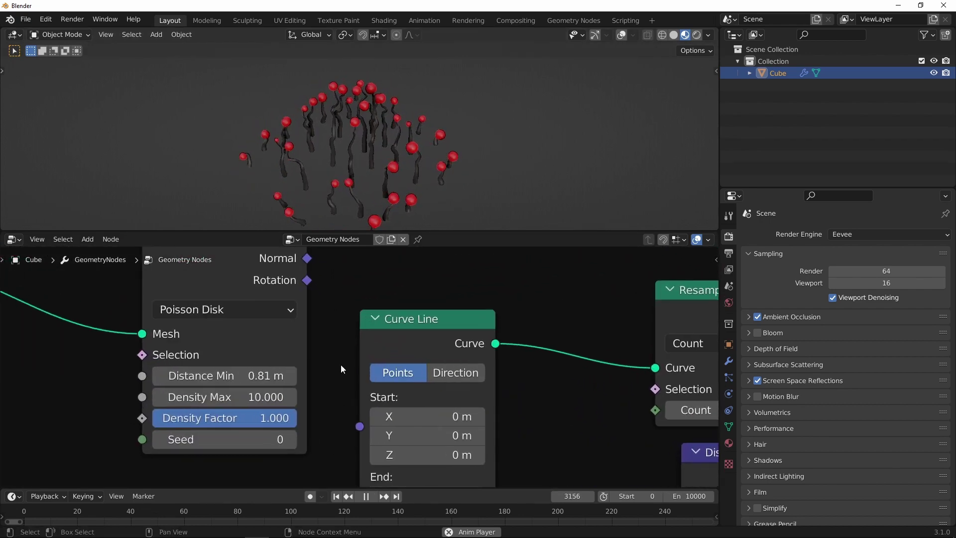
left_click_drag(338, 398, 439, 363)
left_click_drag(344, 377, 322, 378)
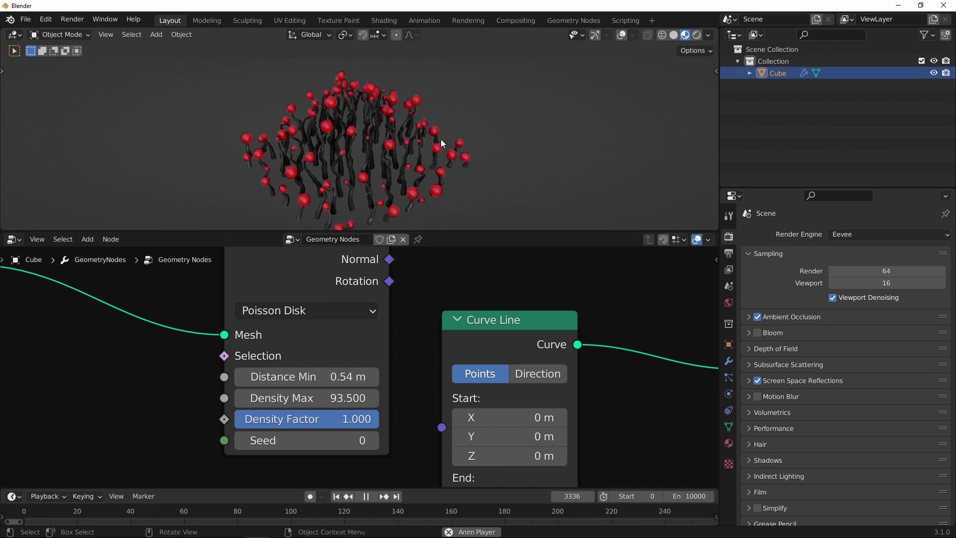
Examine the denser animated tentacle cluster from different angles and distances
middle_click_drag(441, 136, 541, 113)
scroll(504, 138, "down", 2)
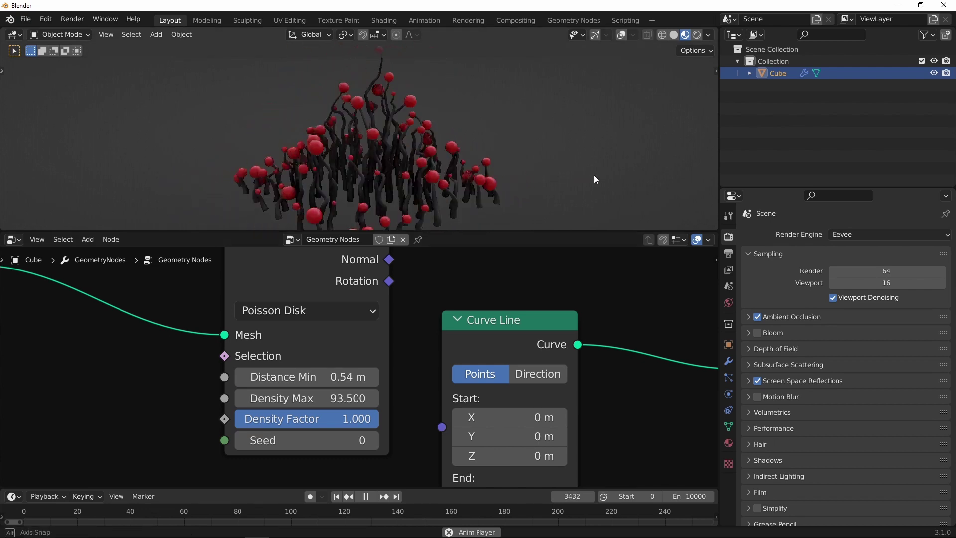
middle_click_drag(461, 171, 523, 151)
scroll(568, 164, "down", 2)
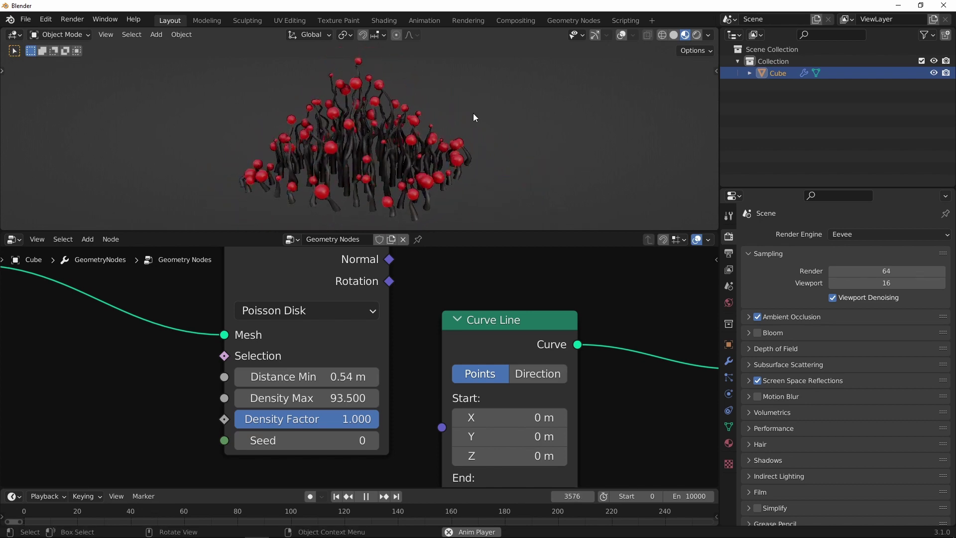
middle_click_drag(466, 118, 363, 133)
scroll(441, 156, "down", 3)
scroll(341, 139, "up", 4)
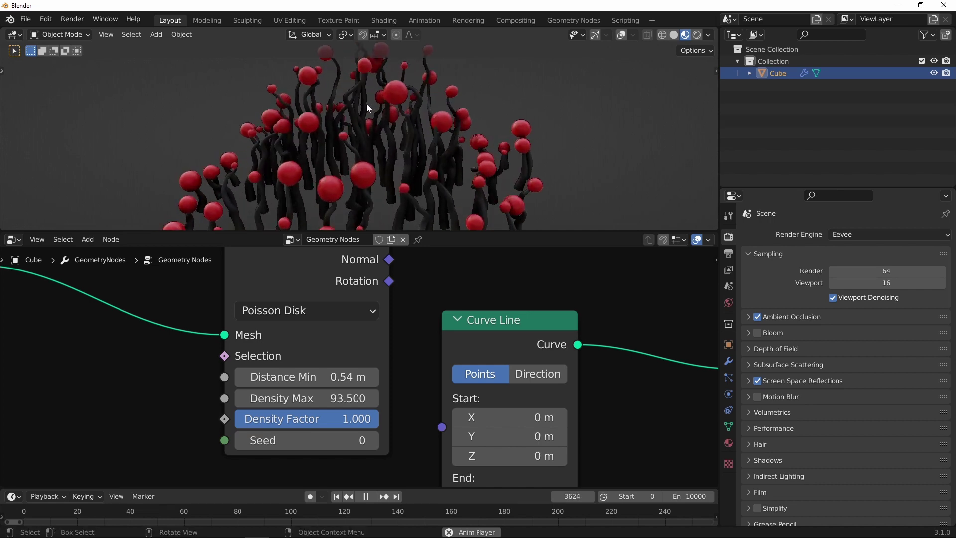